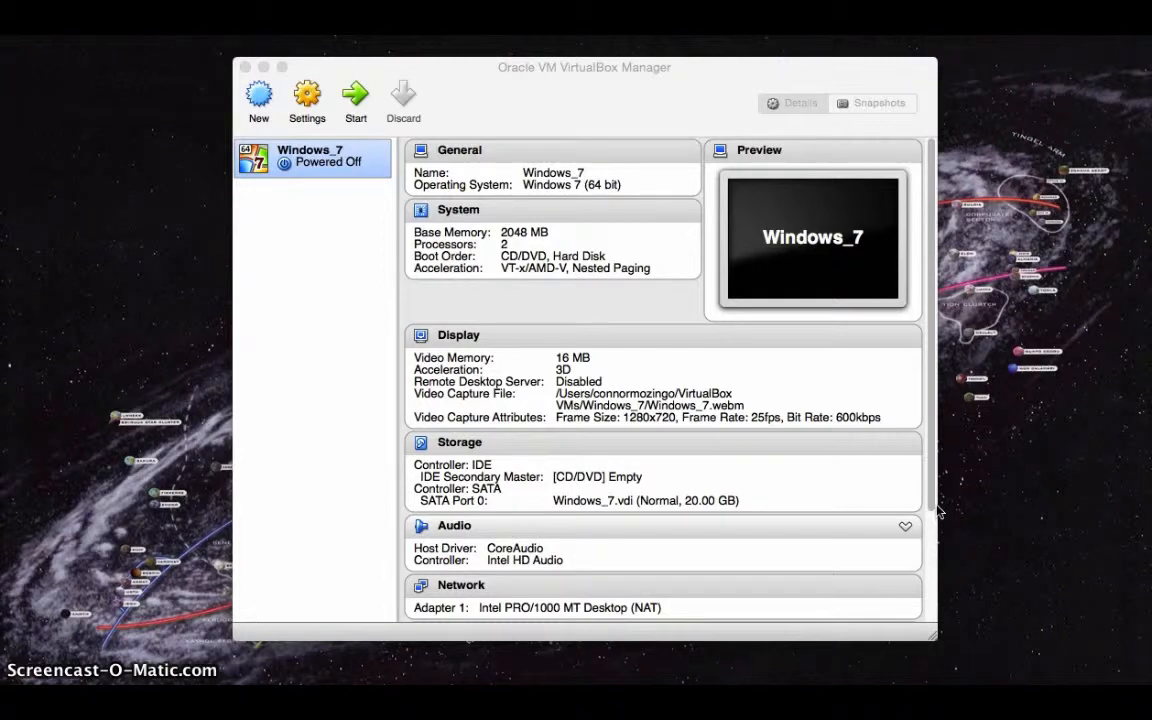
Create a new virtual machine named "Ubuntu Server" of type Linux, Ubuntu (64 bit), with 512 MB of memory.
left_click(259, 97)
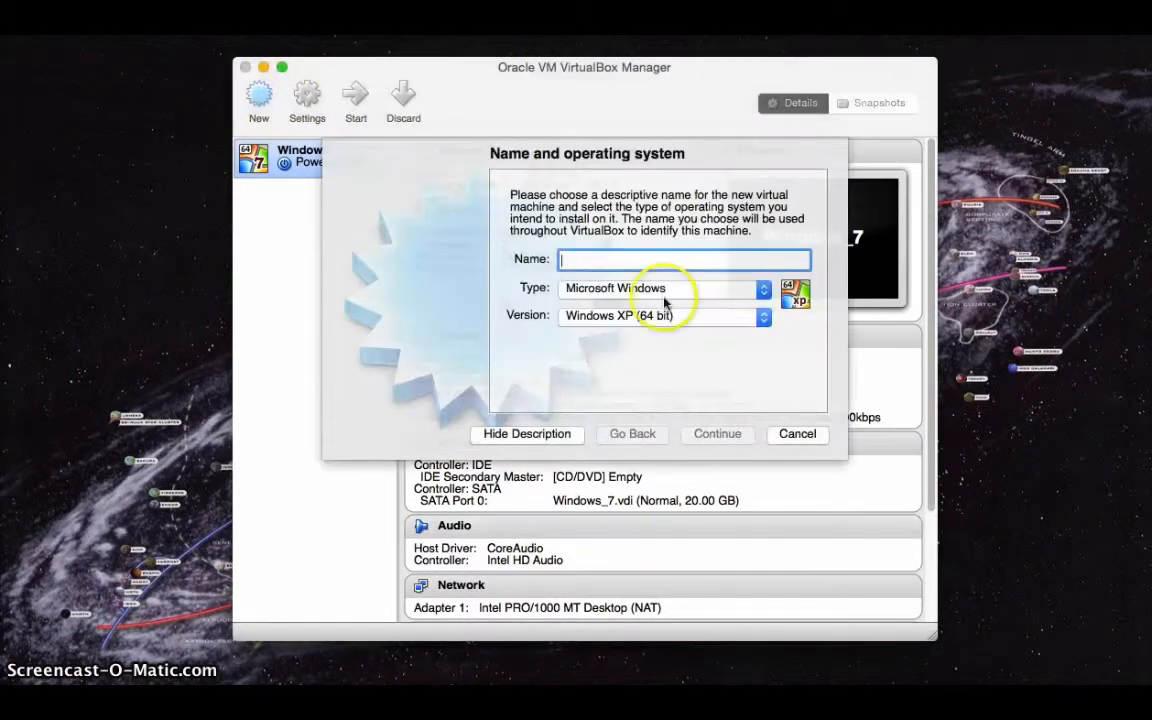
type("U")
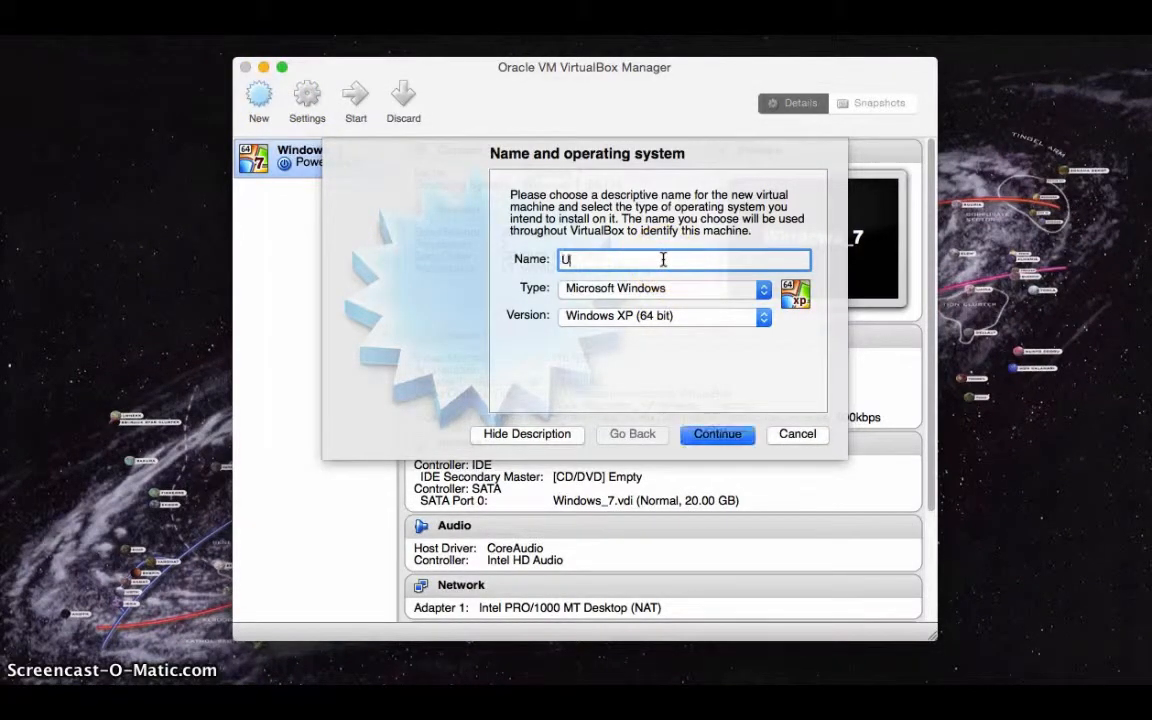
type("buntu")
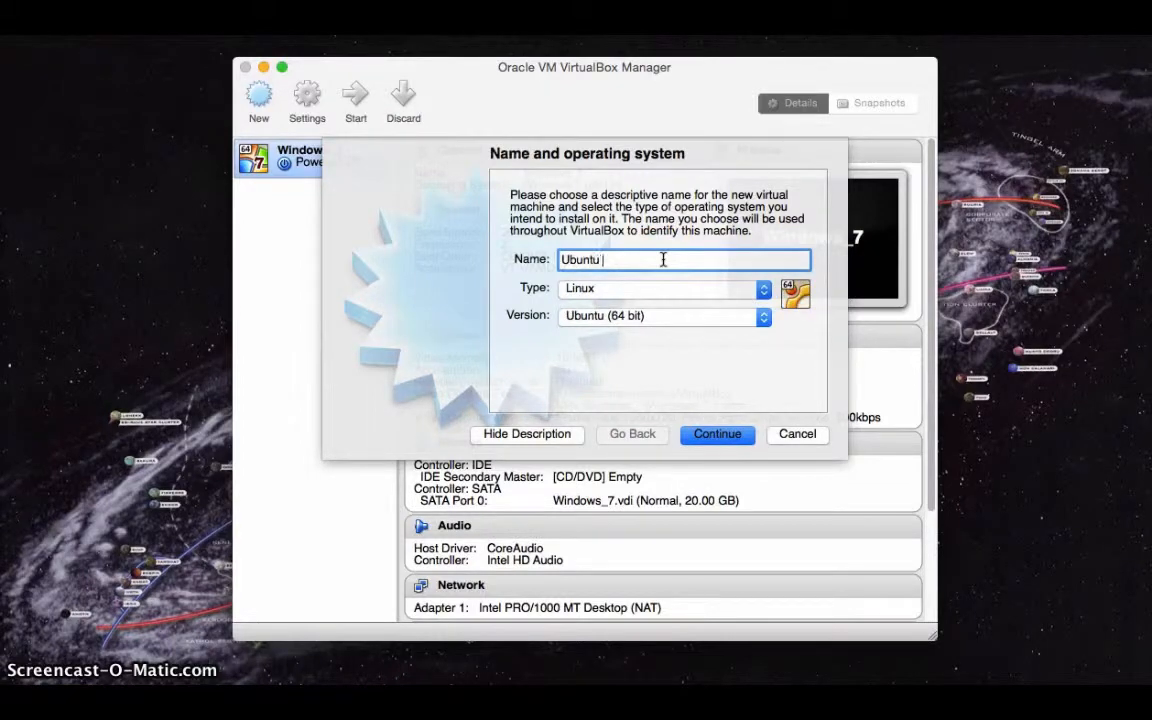
type(" Server")
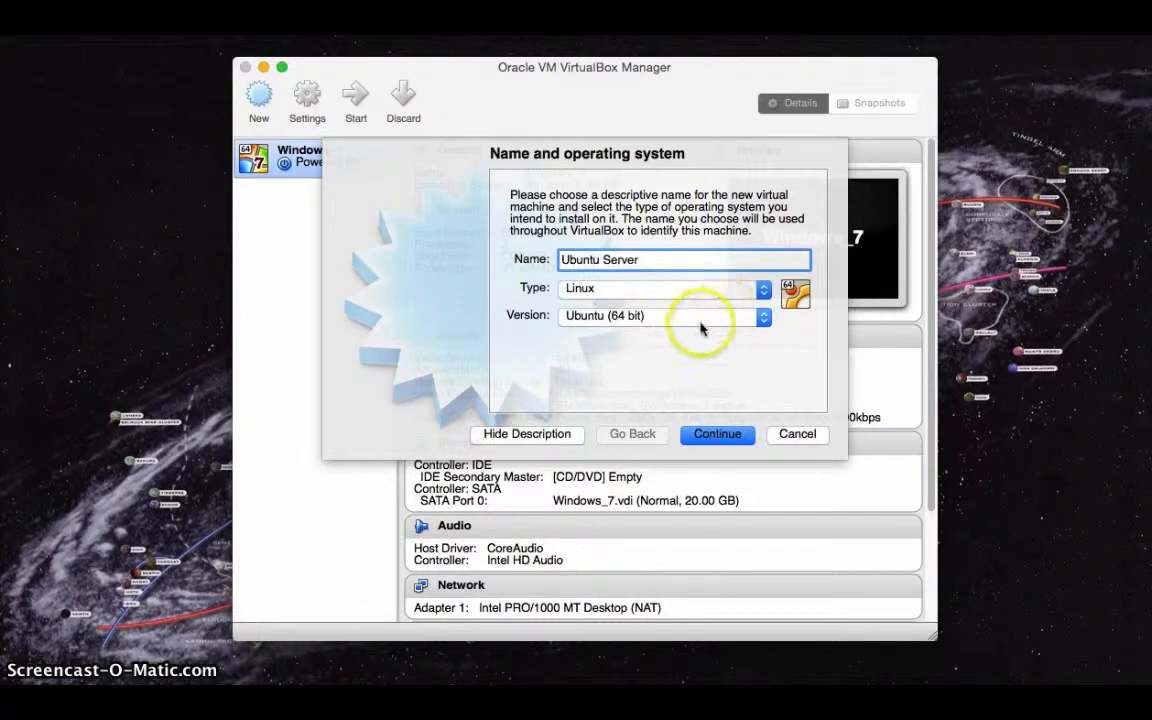
left_click(714, 436)
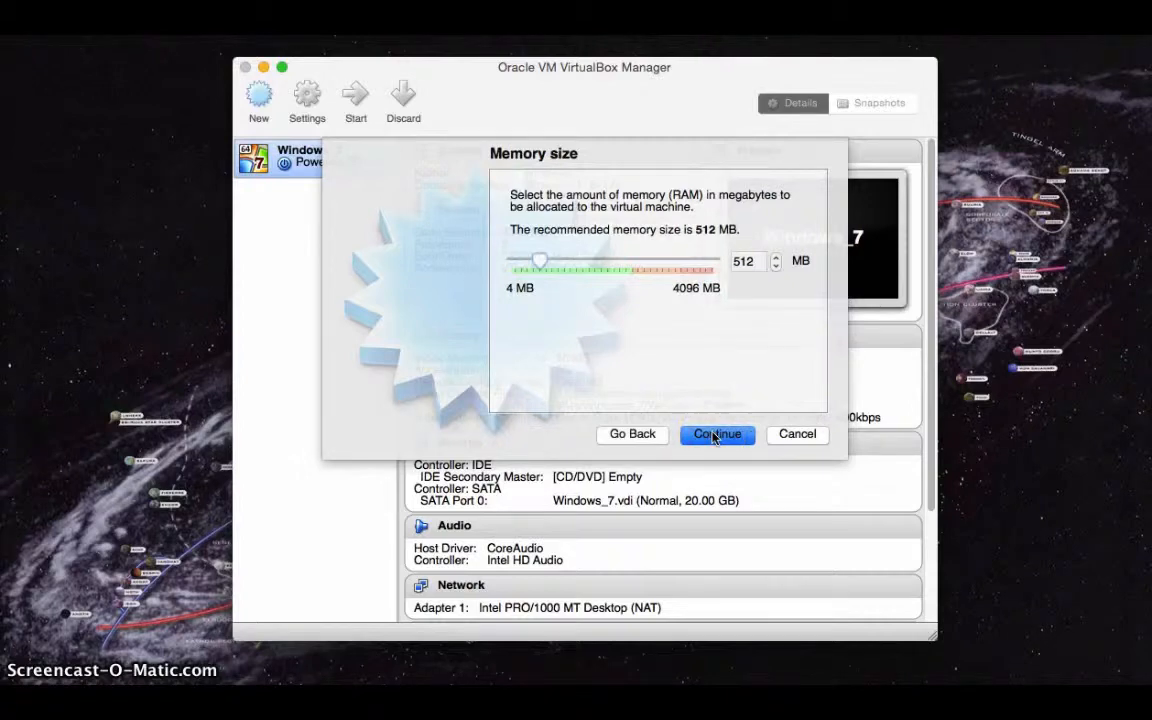
left_click(714, 434)
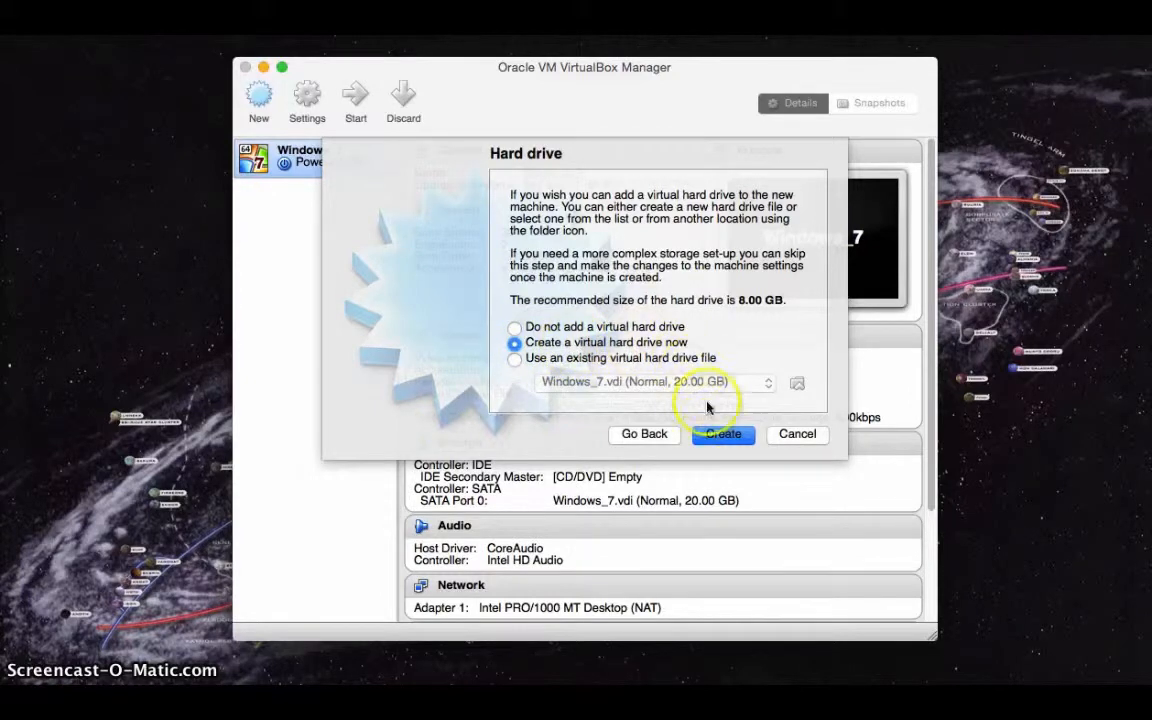
Create a dynamically allocated 8.00 GB VDI virtual hard drive named "Ubuntu Server" for the new machine.
left_click(716, 437)
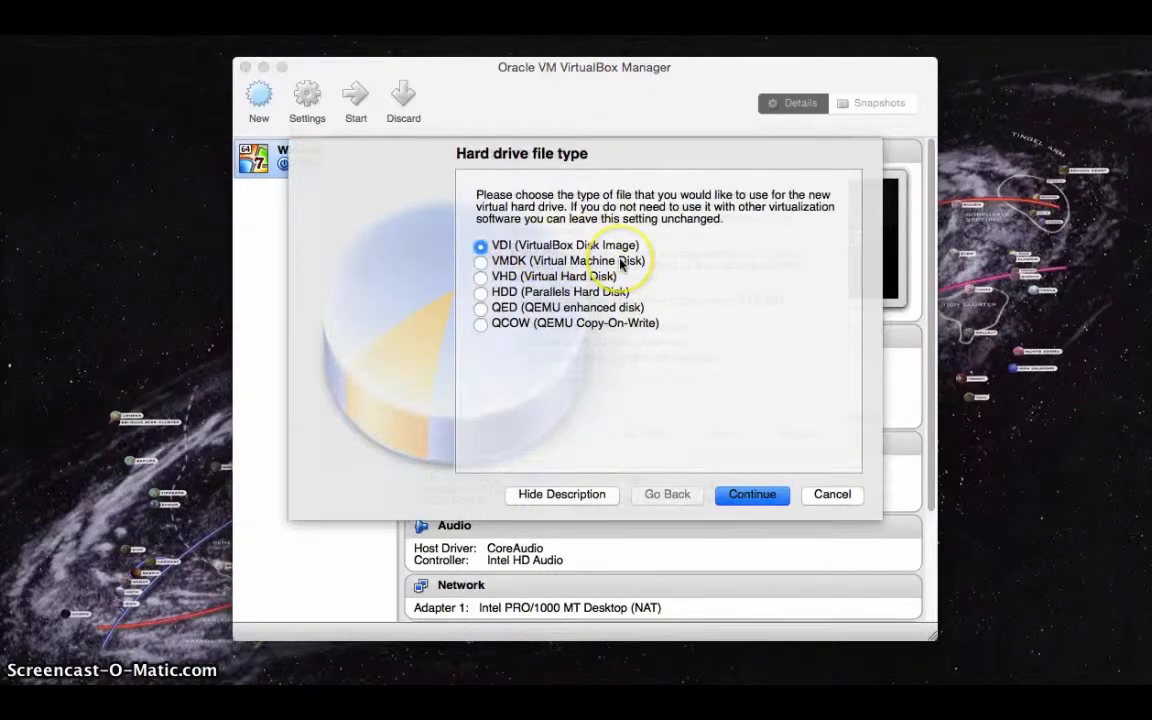
left_click(749, 500)
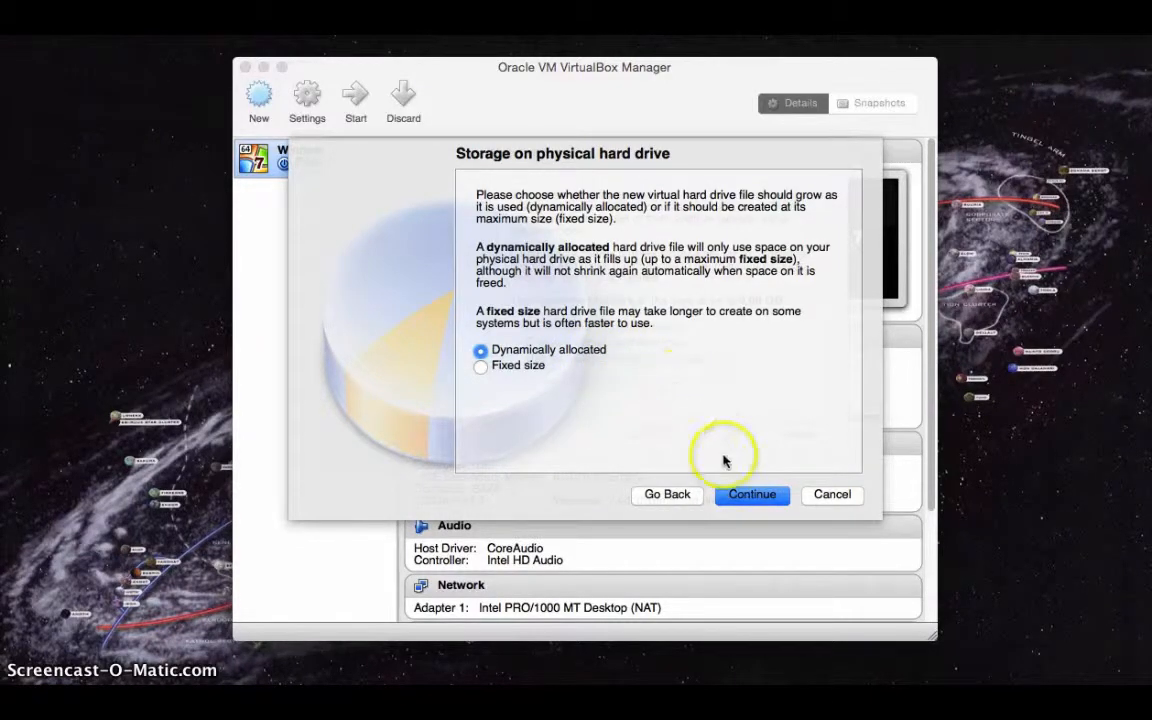
left_click(752, 492)
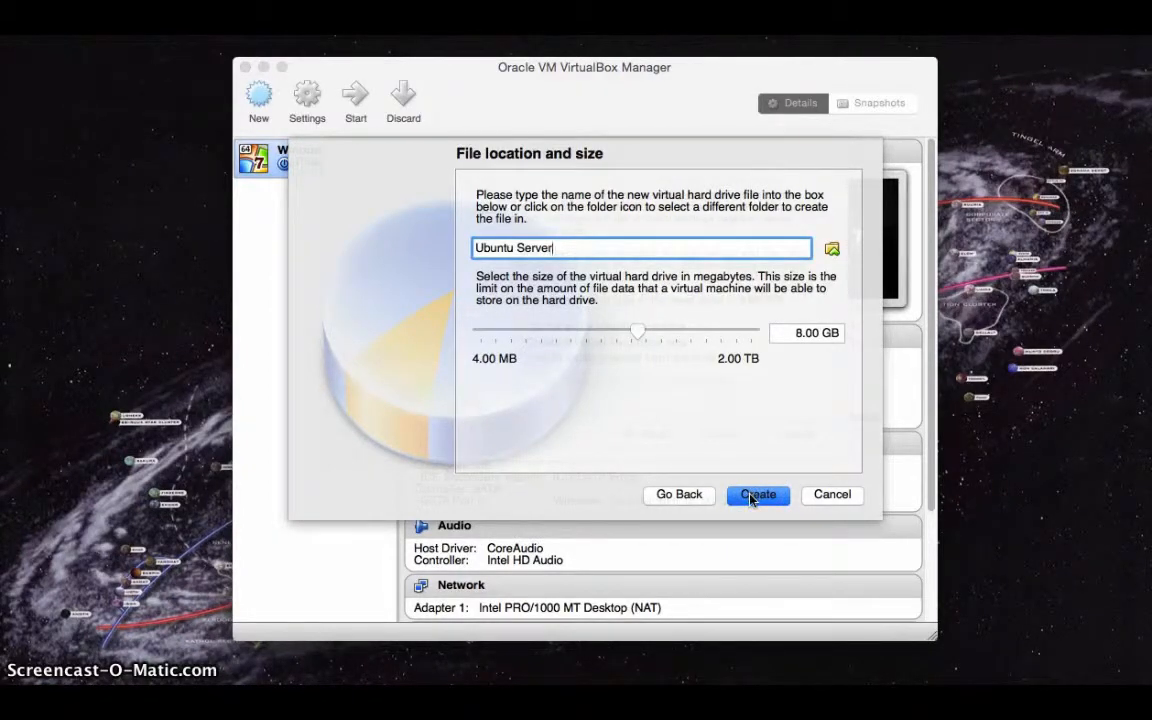
left_click(753, 497)
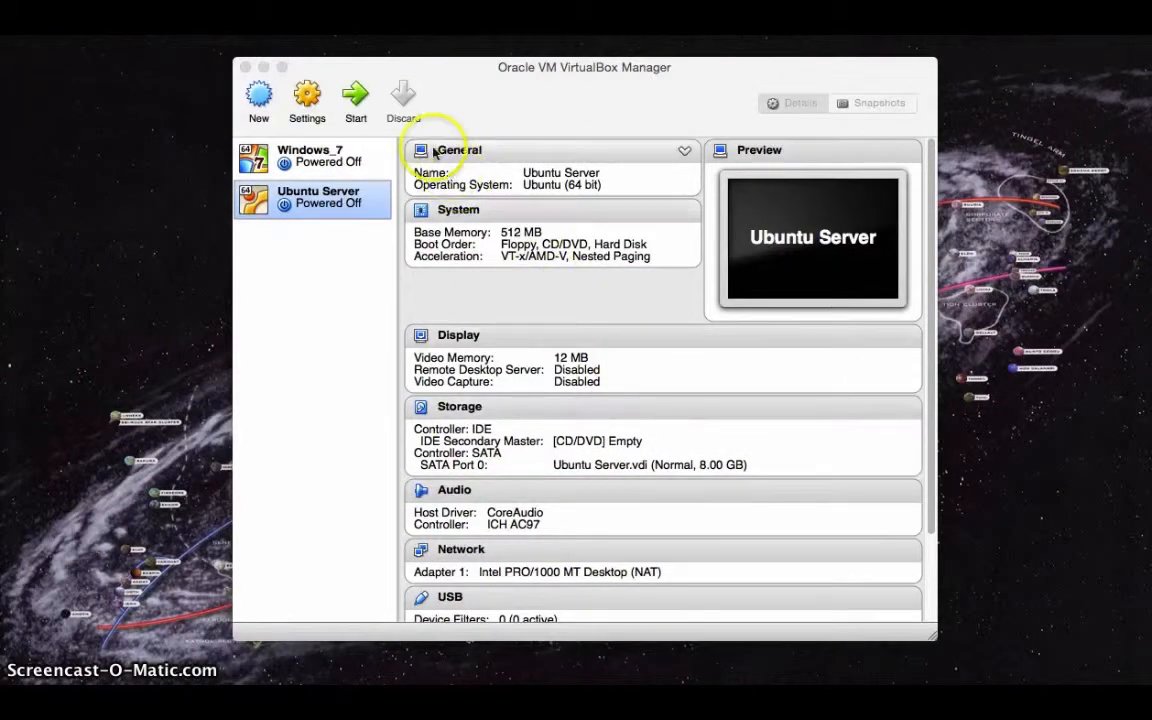
Start the Ubuntu Server machine from ubuntu-8.04.4-server-i386.iso and dismiss the keyboard capture notice.
left_click(358, 100)
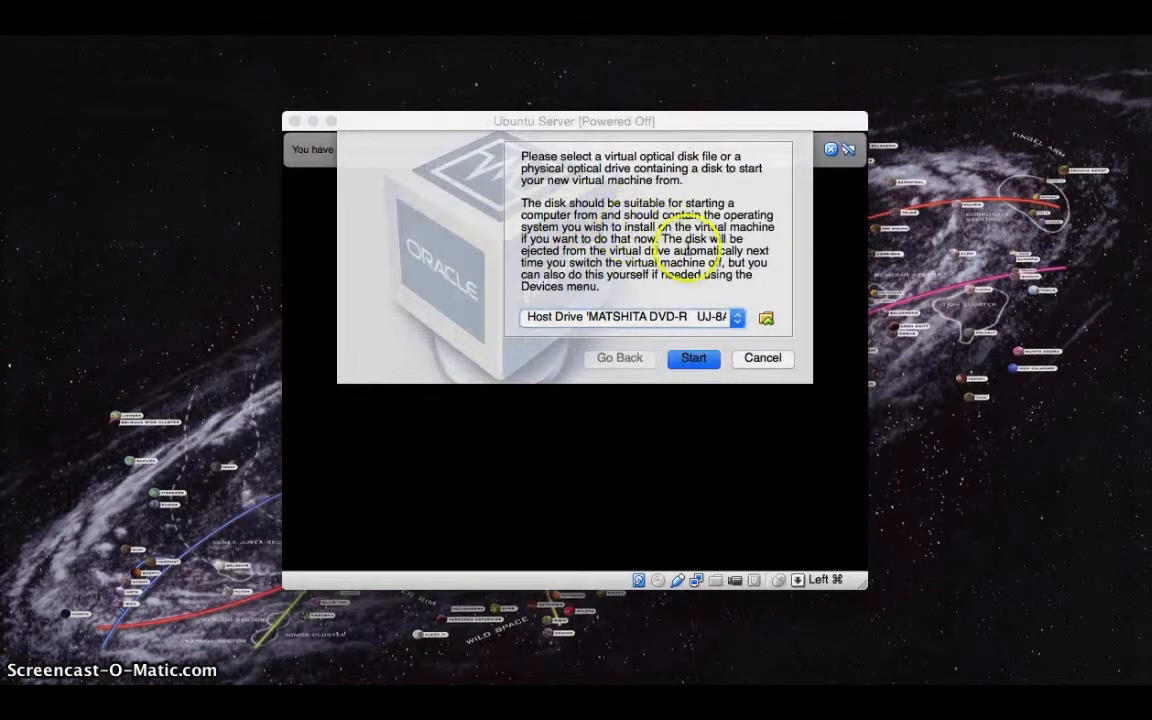
left_click(708, 318)
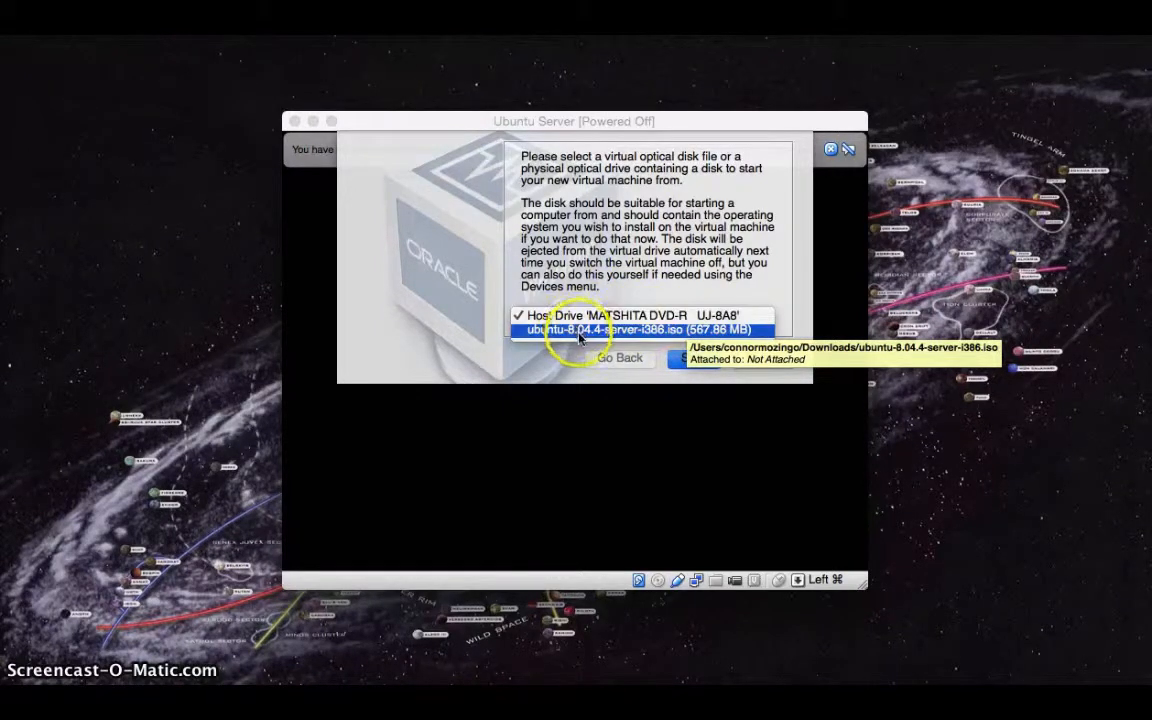
left_click(665, 330)
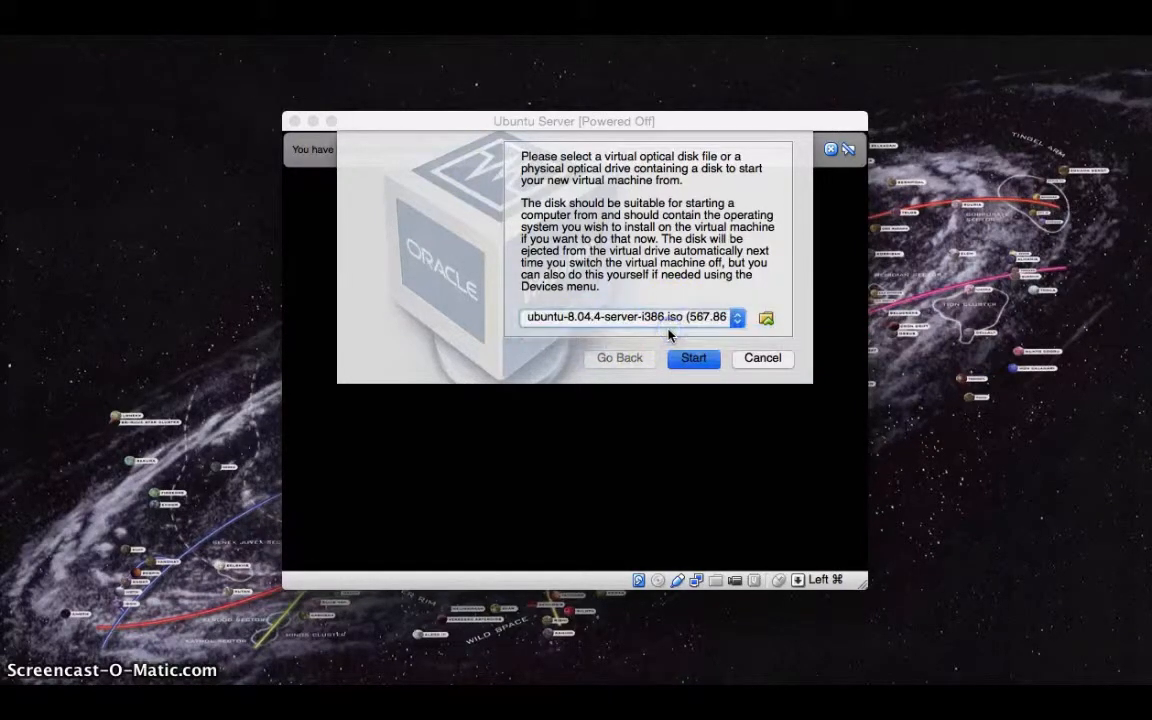
left_click(688, 357)
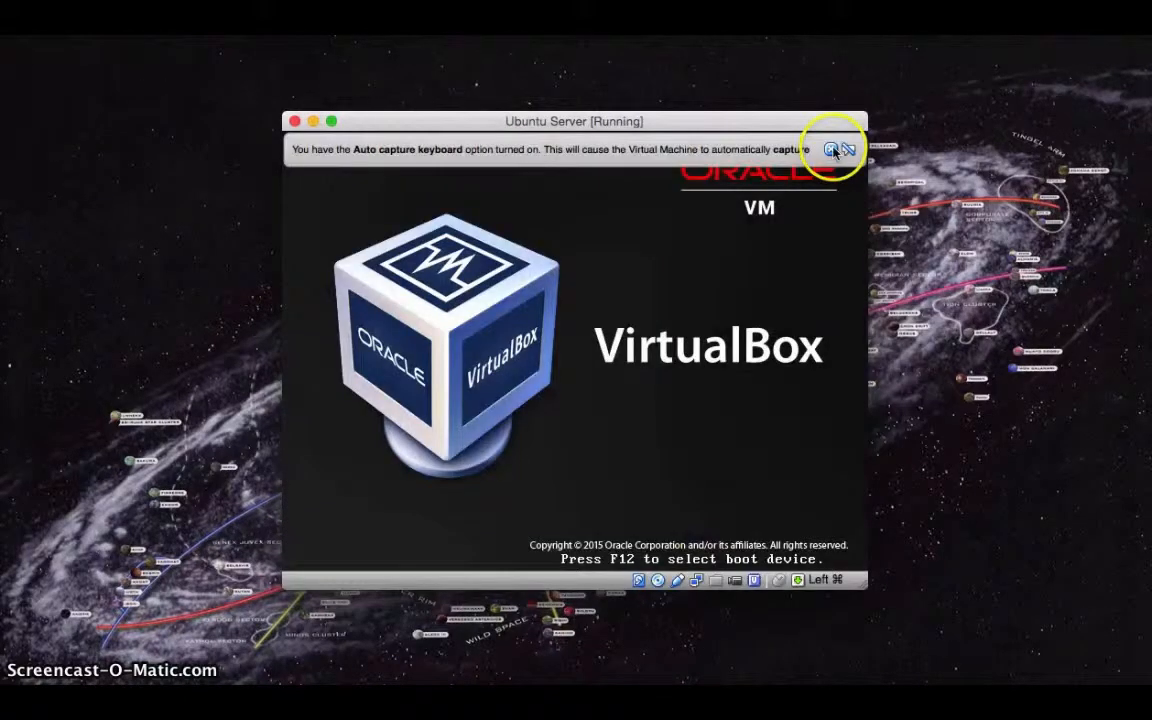
left_click(830, 149)
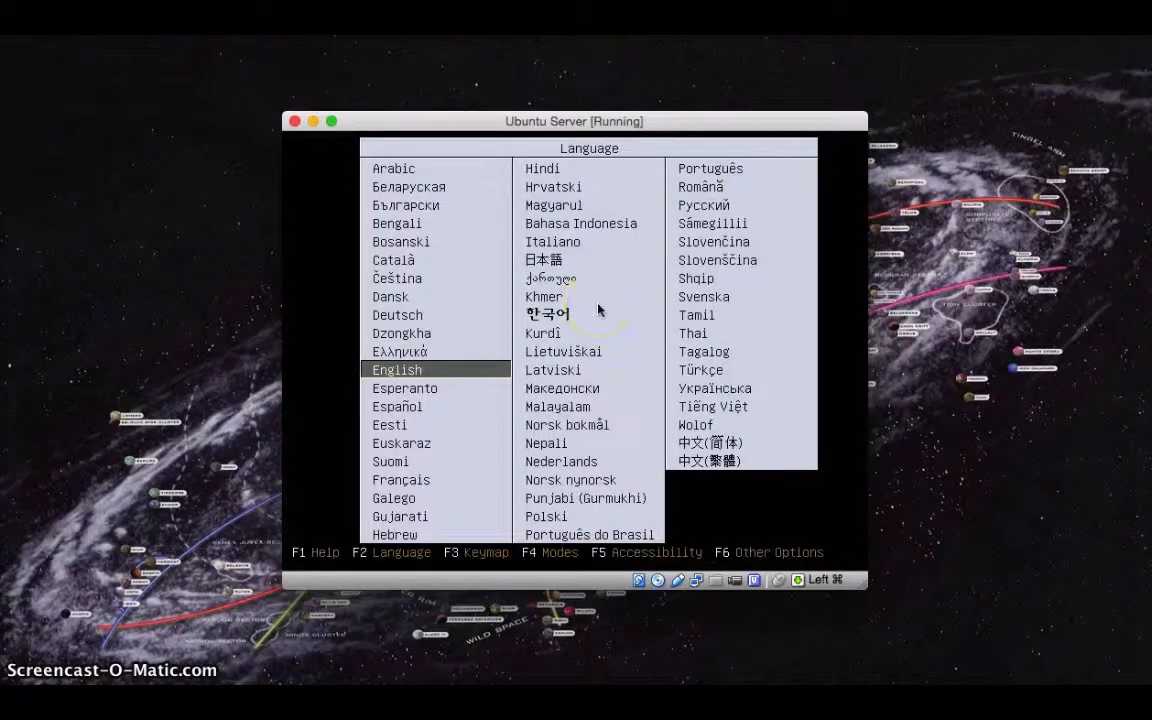
Launch Install Ubuntu Server in English, with English as the installation language and United States as the country.
key("Return")
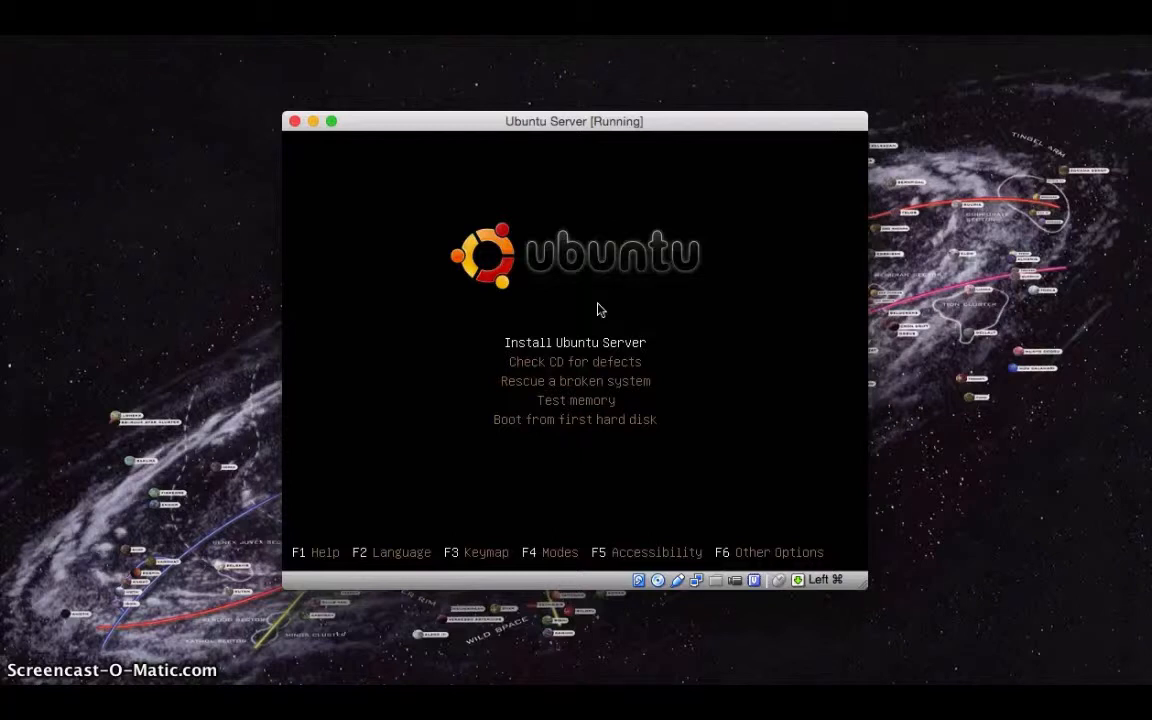
key("Return")
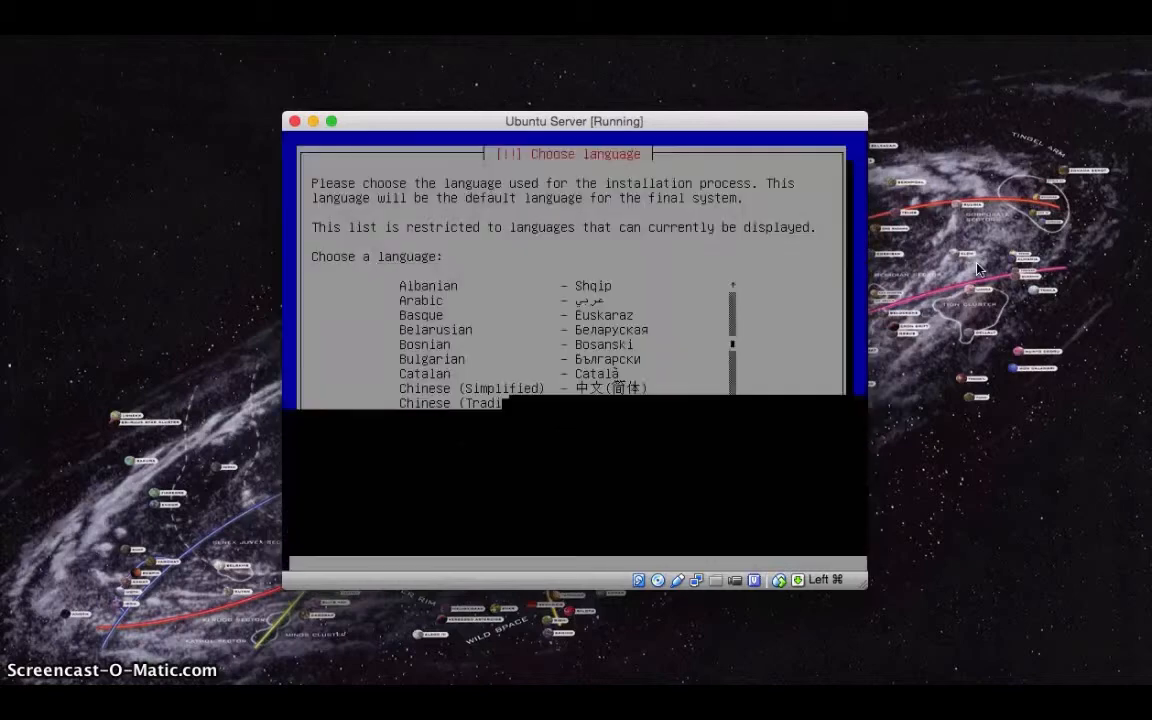
key("Return")
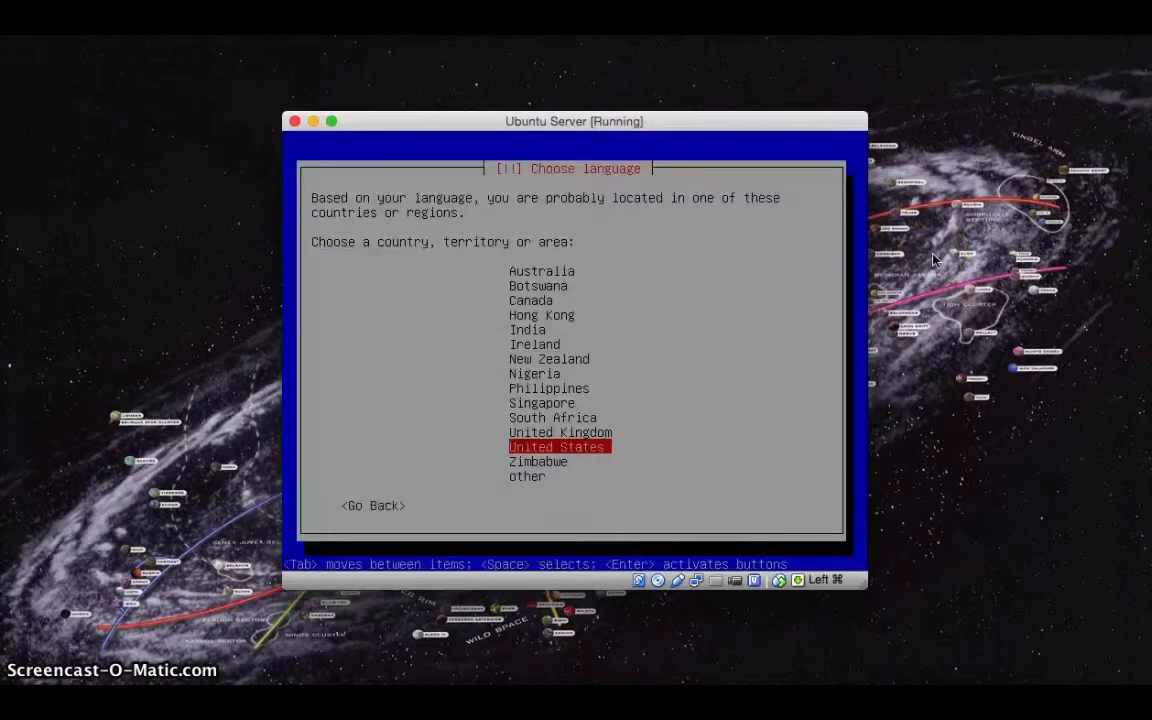
key("Return")
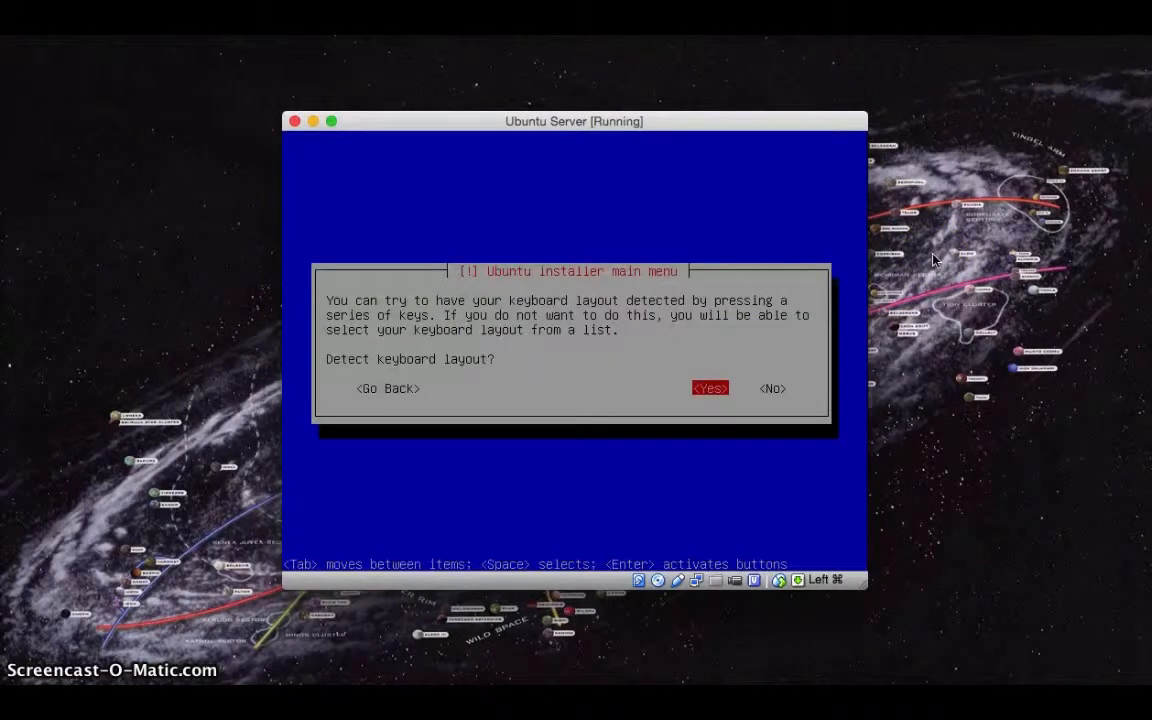
Decline keyboard layout detection and accept USA as the keyboard origin with its default layout.
key("Tab")
key("Return")
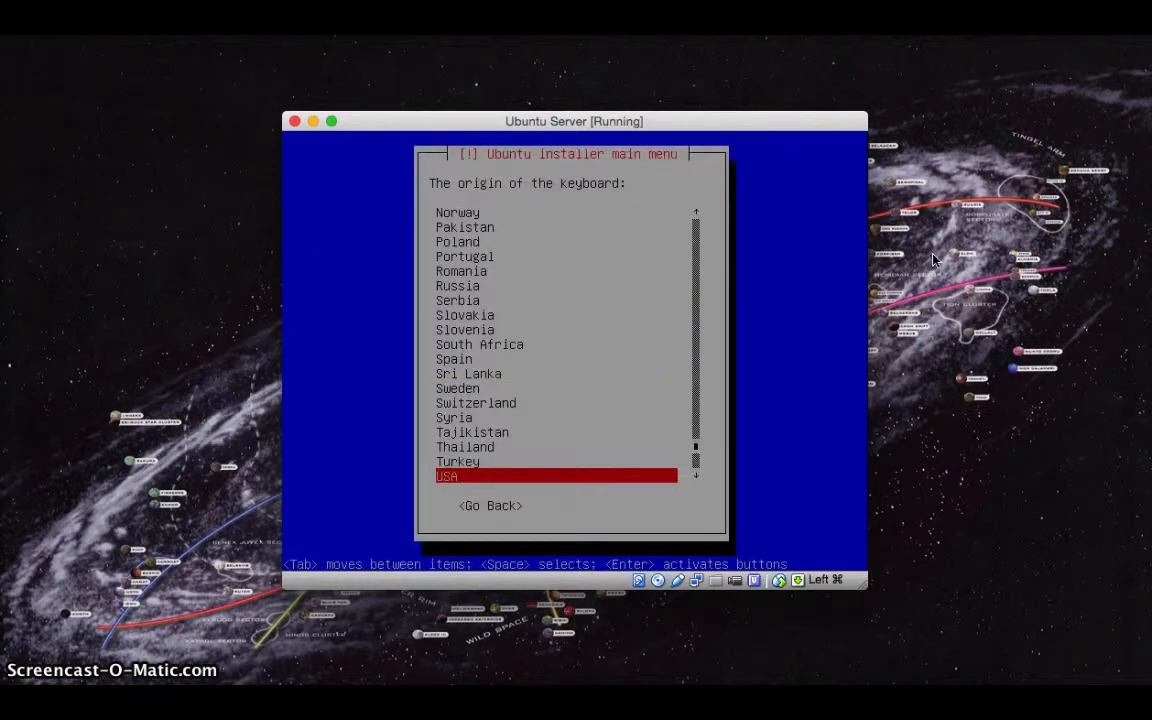
key("Return")
key("Return")
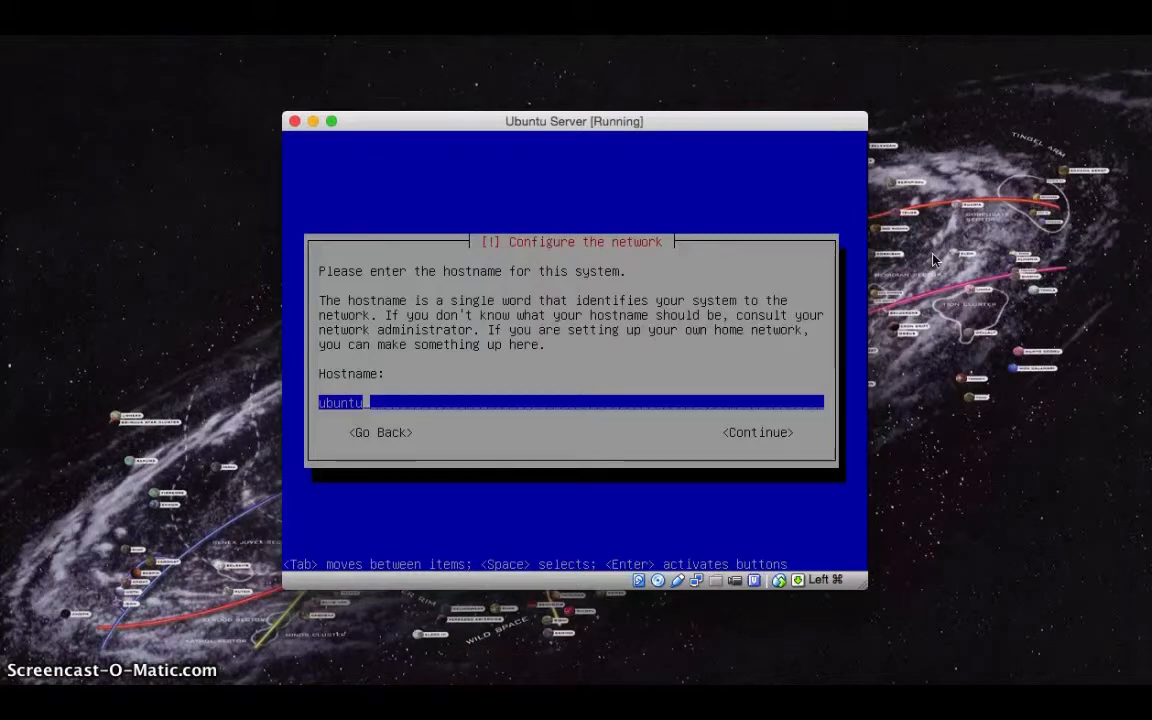
Set the hostname to ubuntuServer and the time zone to Eastern.
type("s")
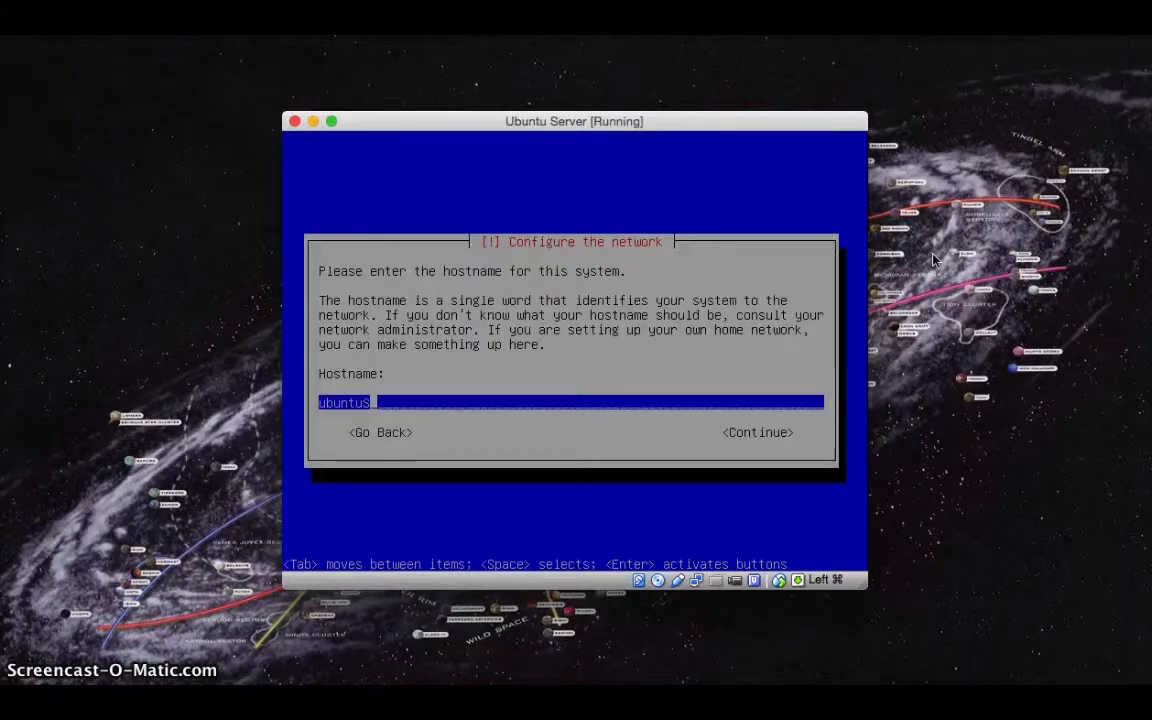
type("erver")
left_click(1016, 258)
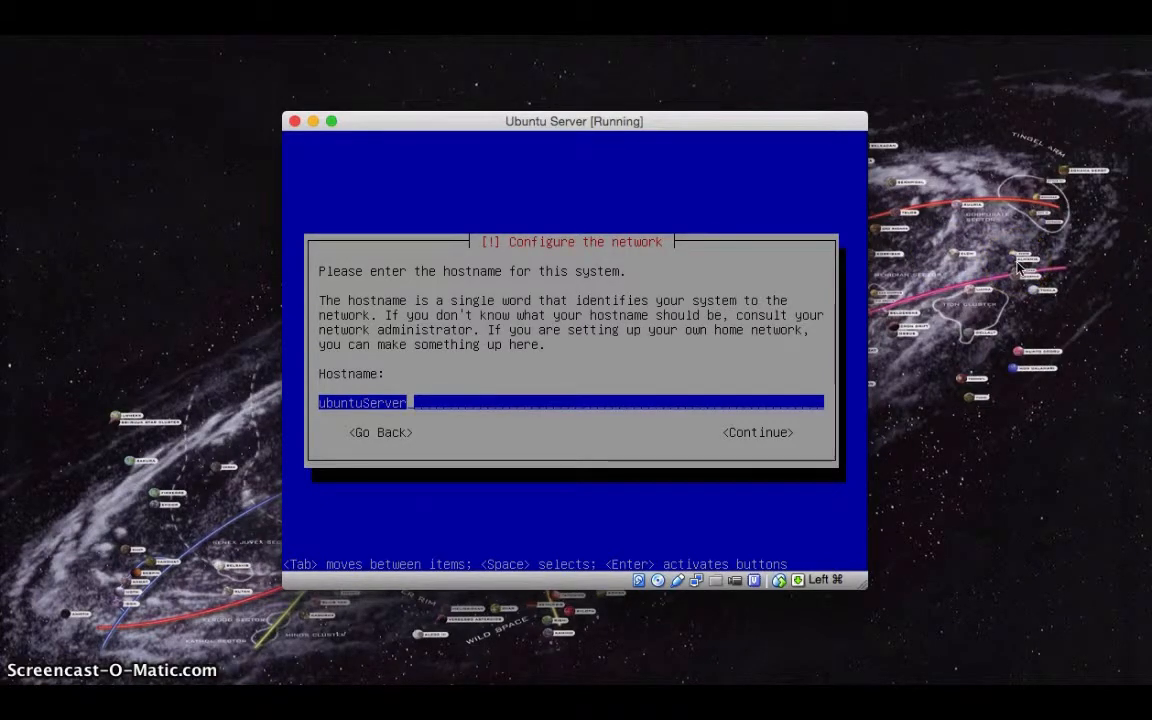
key("Tab")
key("Return")
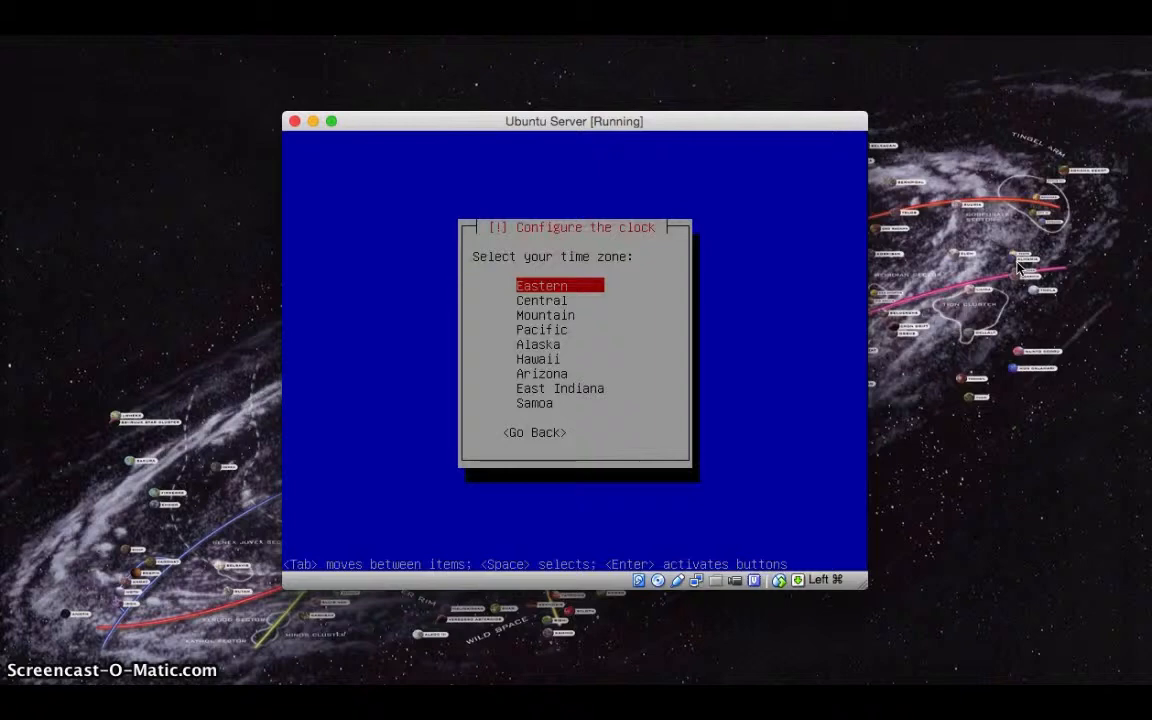
key("Return")
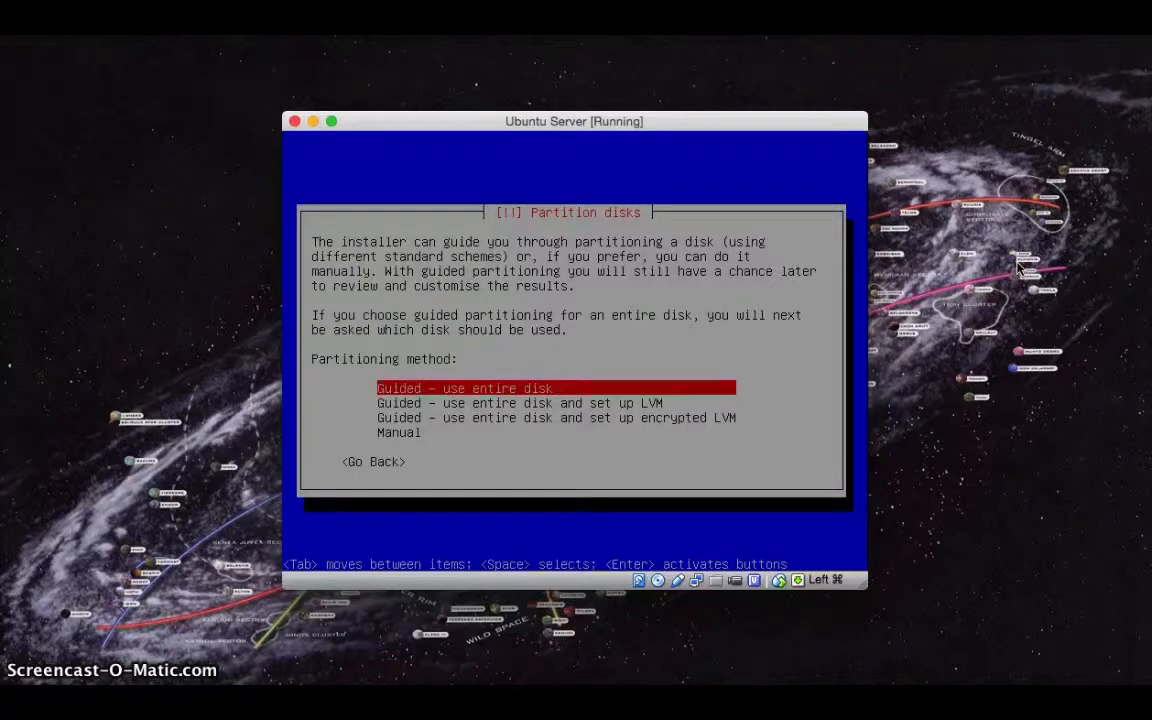
Partition the 8.6 GB VBOX disk (sda) with "Guided - use entire disk" and write the changes to disk.
key("Return")
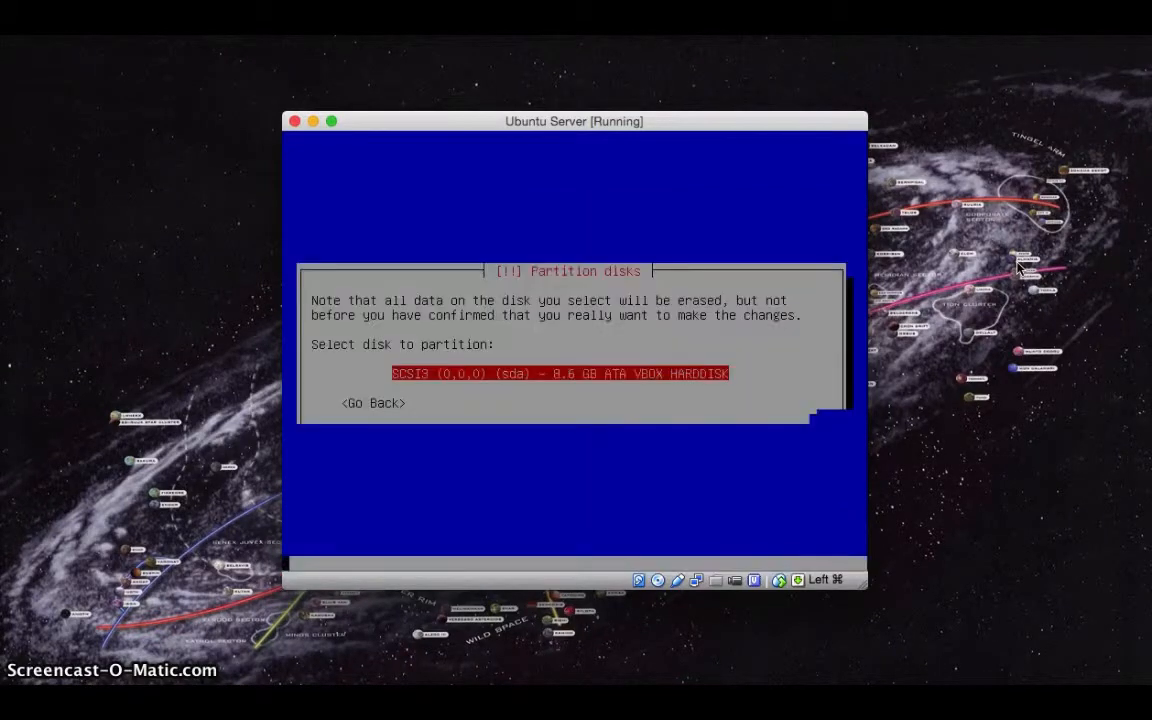
key("Return")
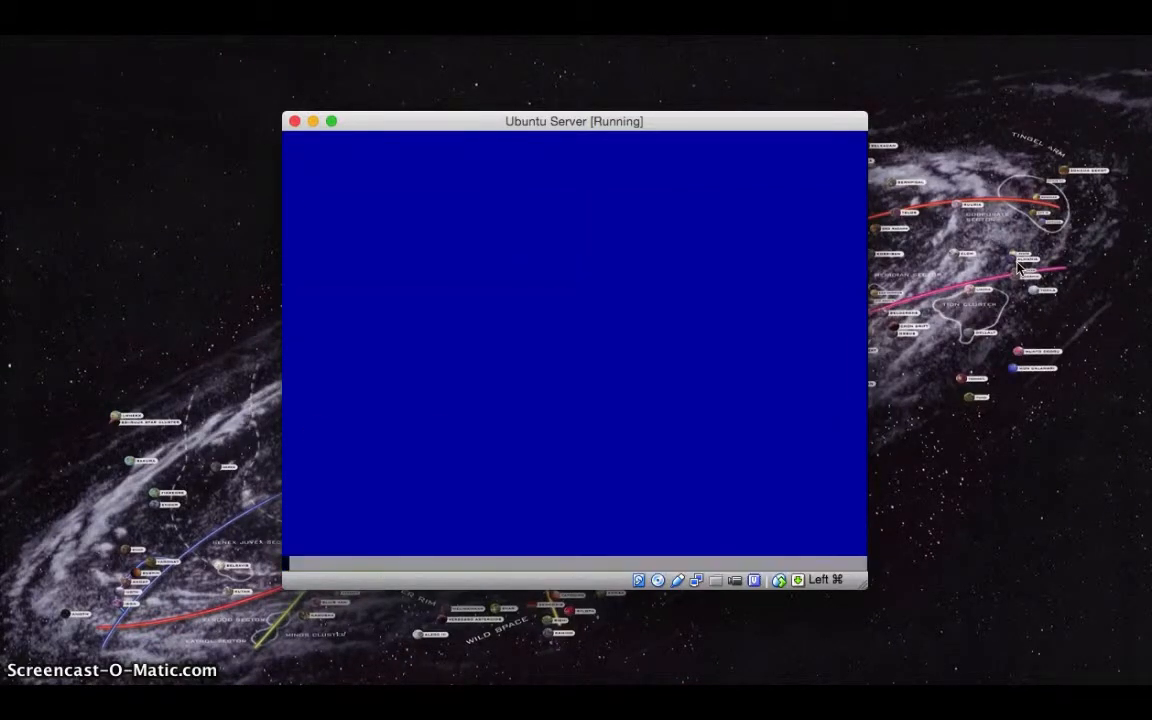
key("Left")
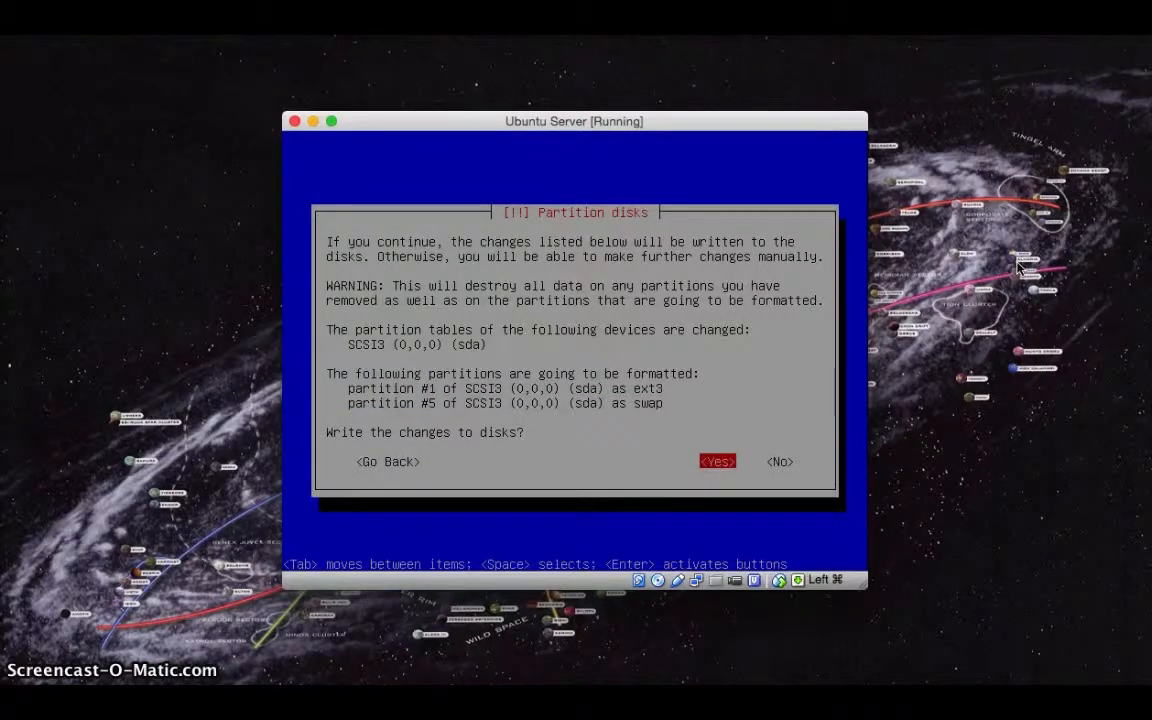
key("Return")
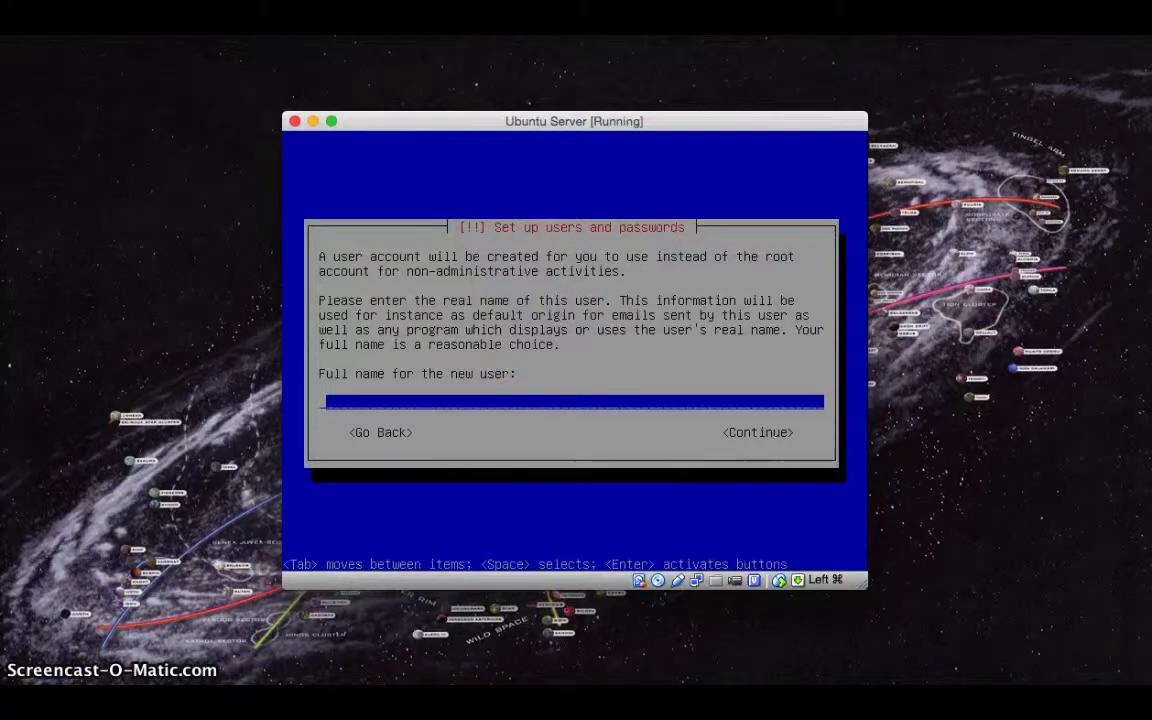
Enter the new user's full name and accept the suggested account username.
type("joseph")
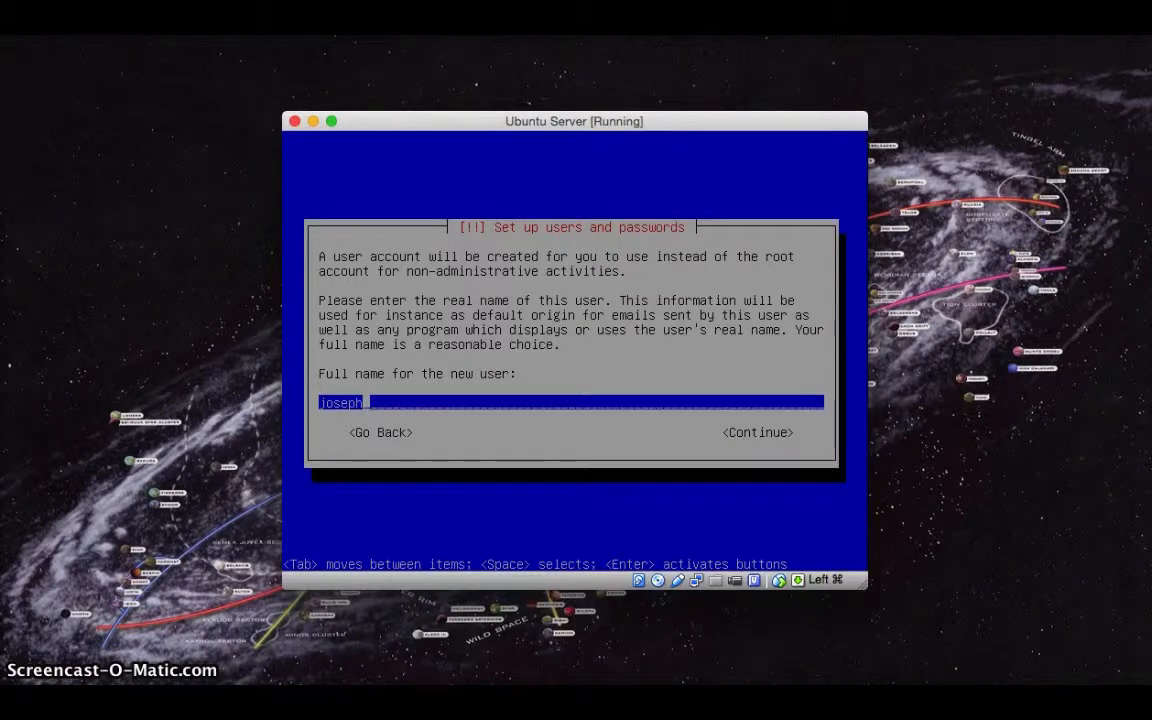
key("Tab")
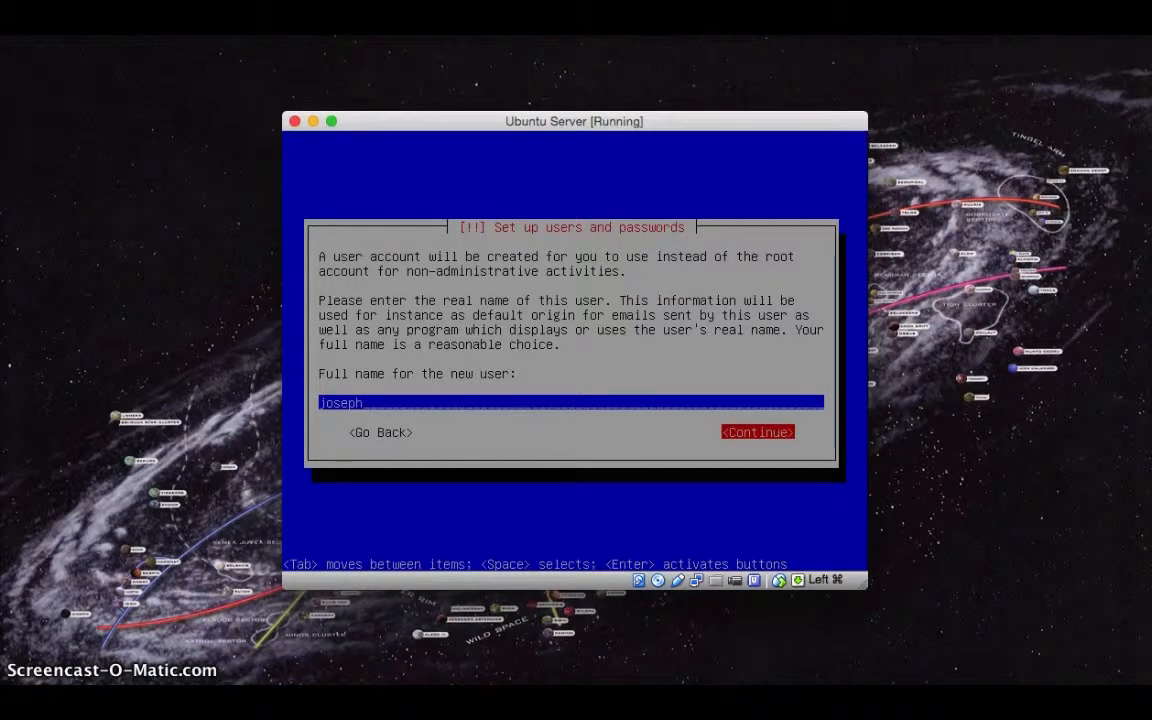
key("Return")
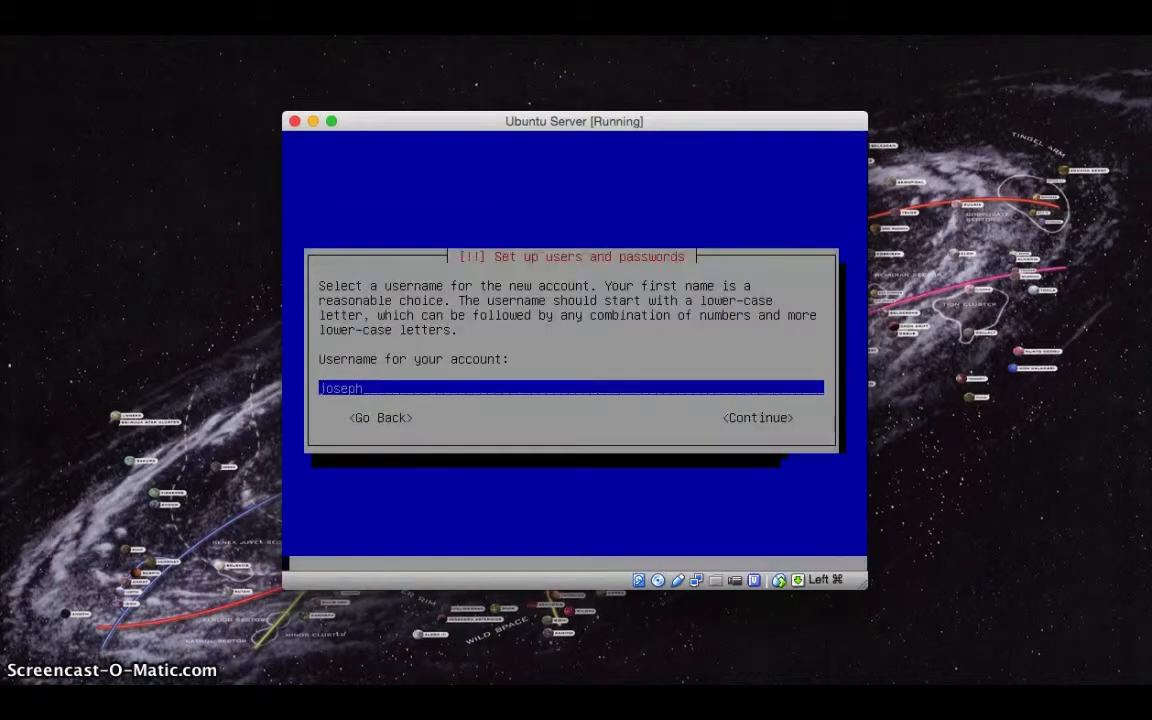
key("Return")
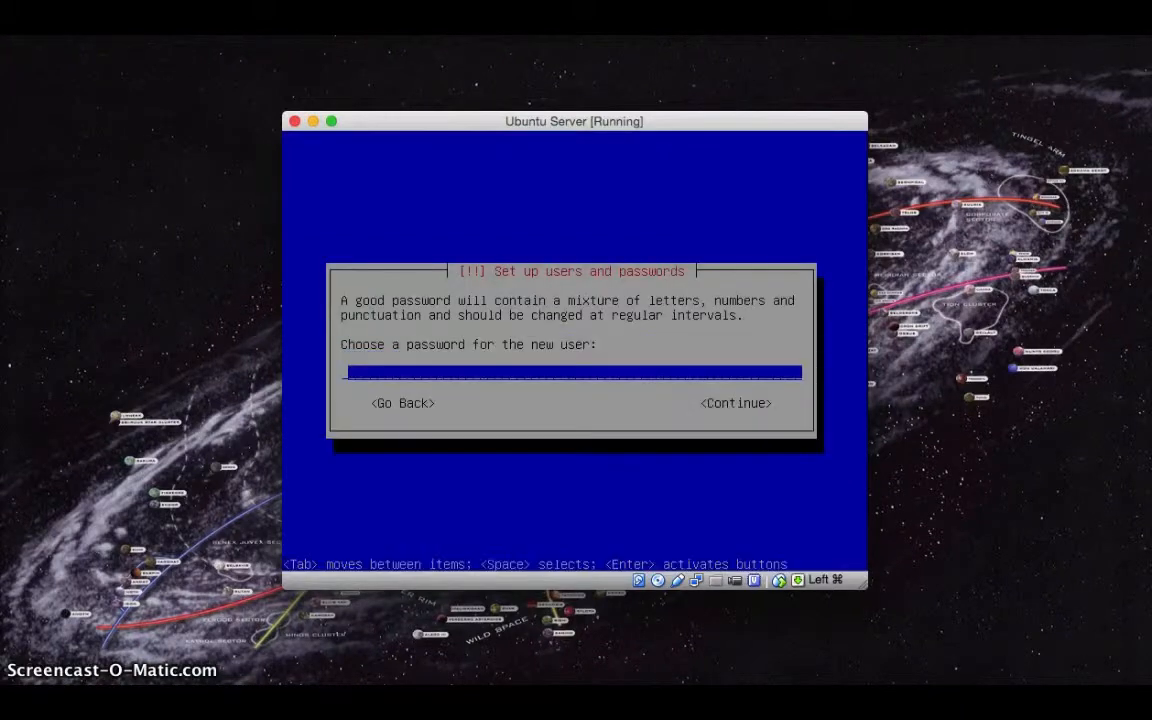
Enter the new user's account password and re-enter it for verification.
type("********")
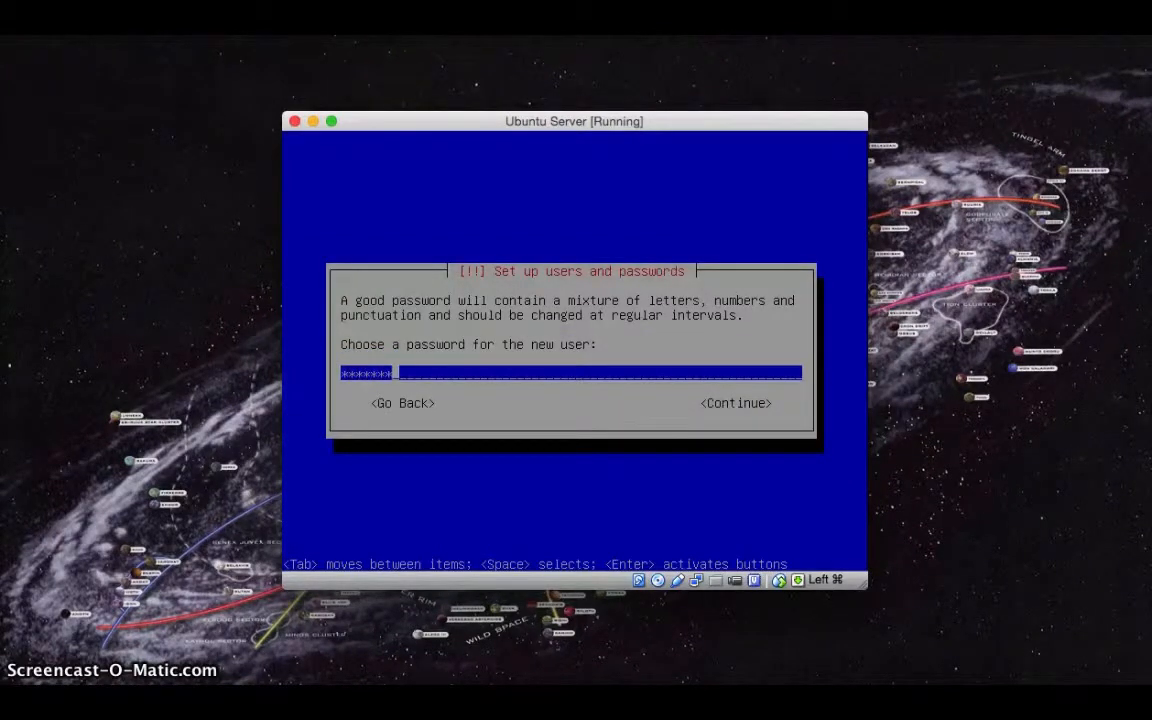
key("Return")
type("******")
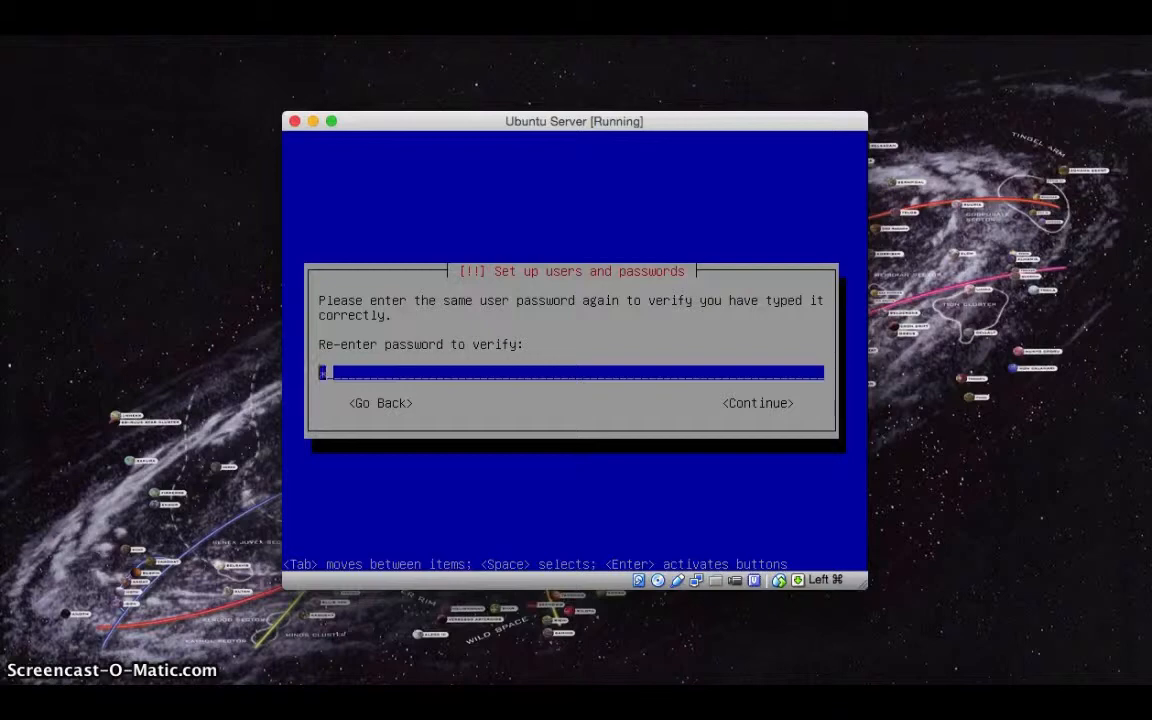
type("**")
key("Return")
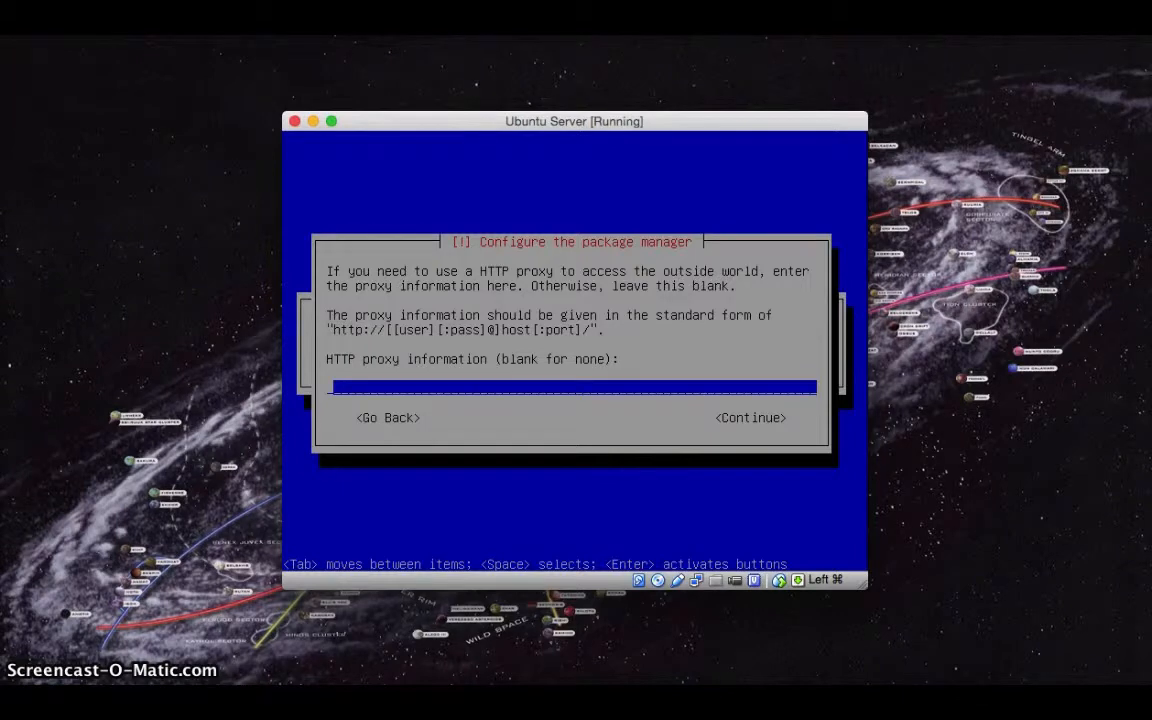
Finish the installation with no HTTP proxy and no extra software collections, and boot into the new system.
key("Tab")
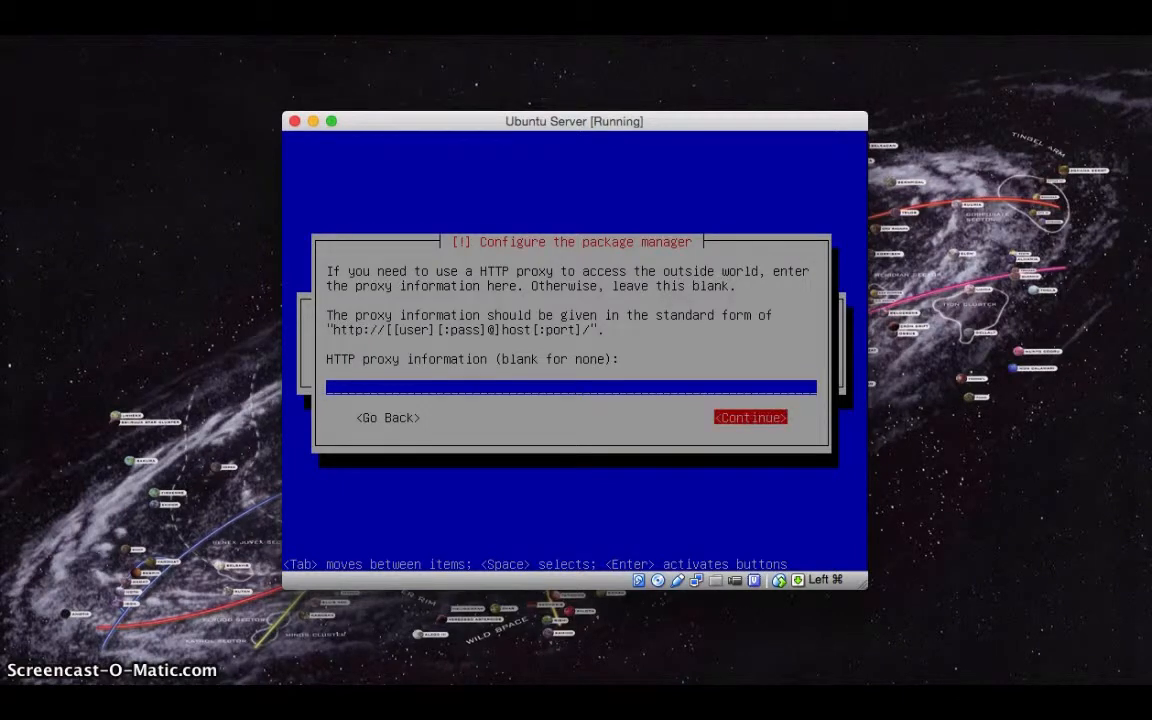
key("Return")
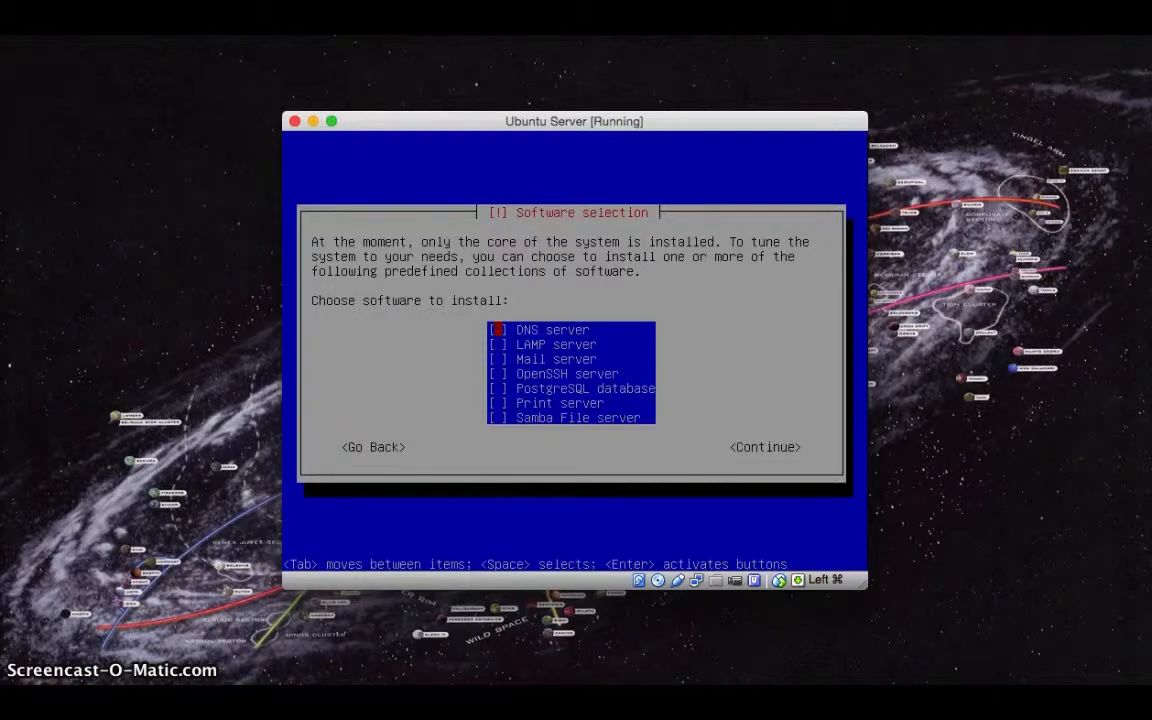
key("Return")
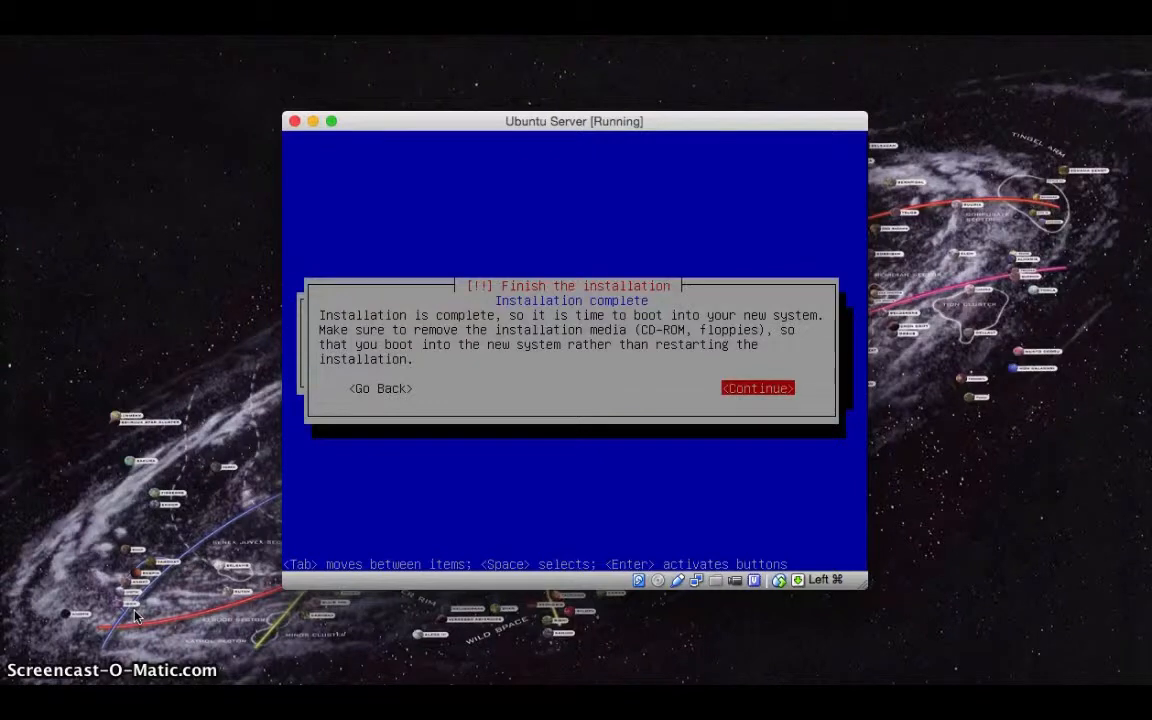
key("Return")
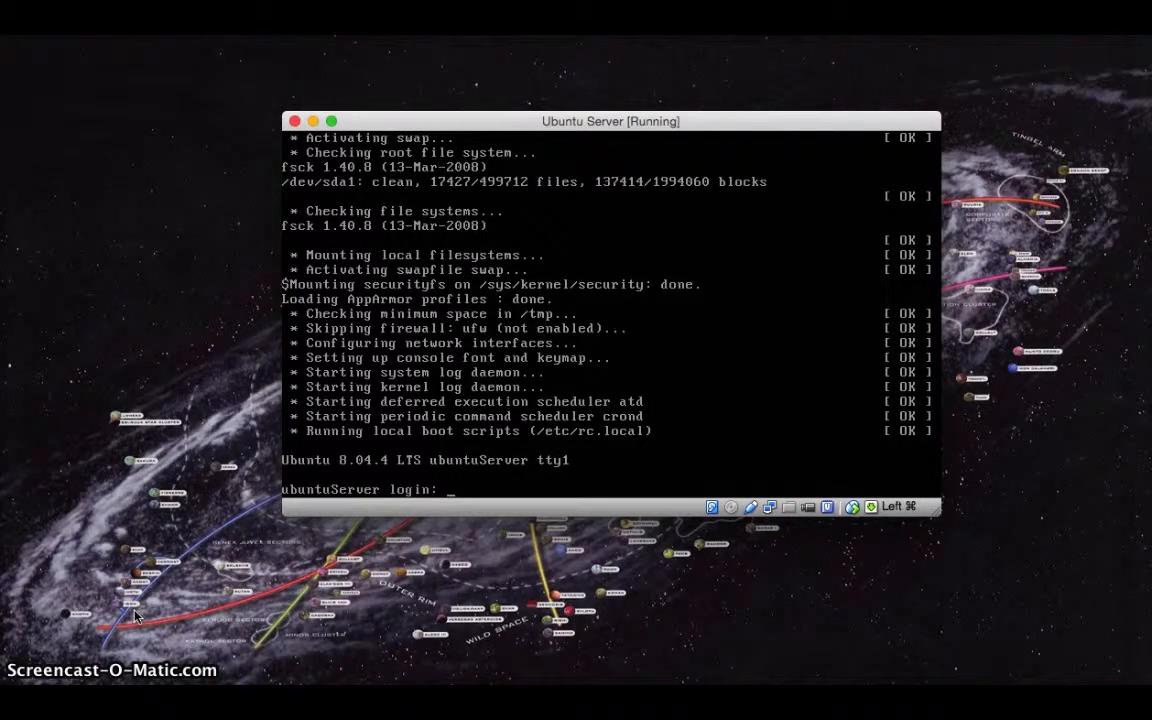
Log in to ubuntuServer with the account username and password.
type("joseph")
key("Return")
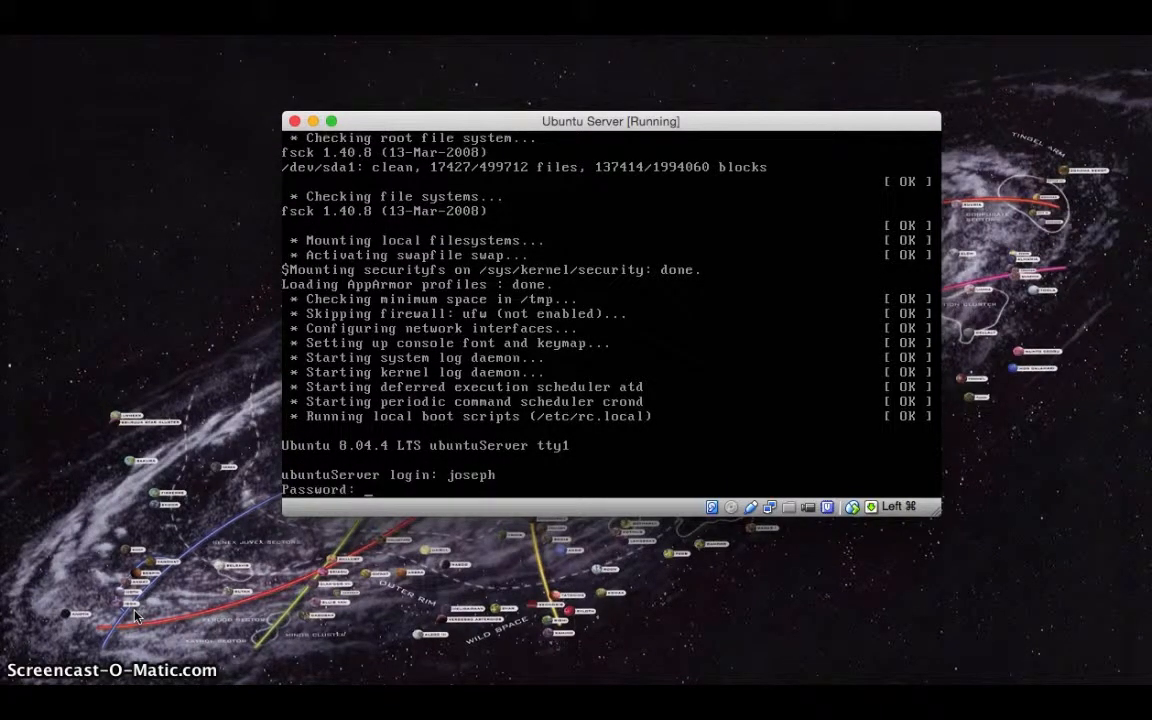
key("Return")
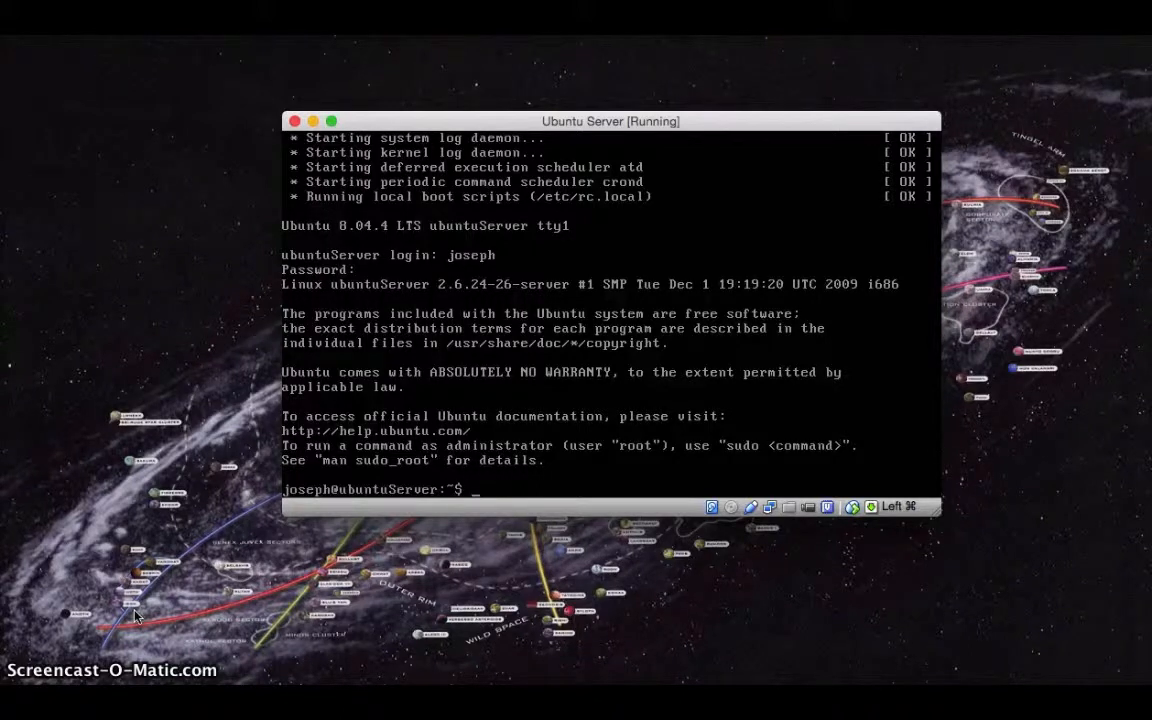
Open /etc/apt/sources.list in nano with sudo, authenticating with the account password.
type("sudo nano /etc/")
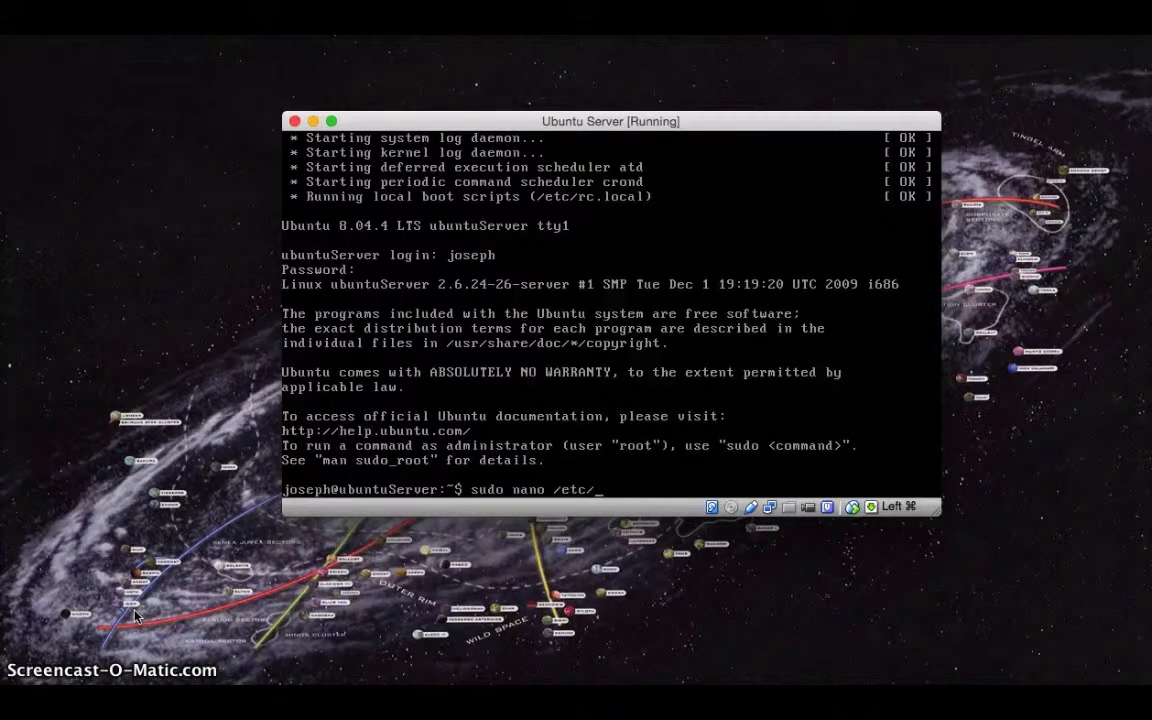
type("apt/sources")
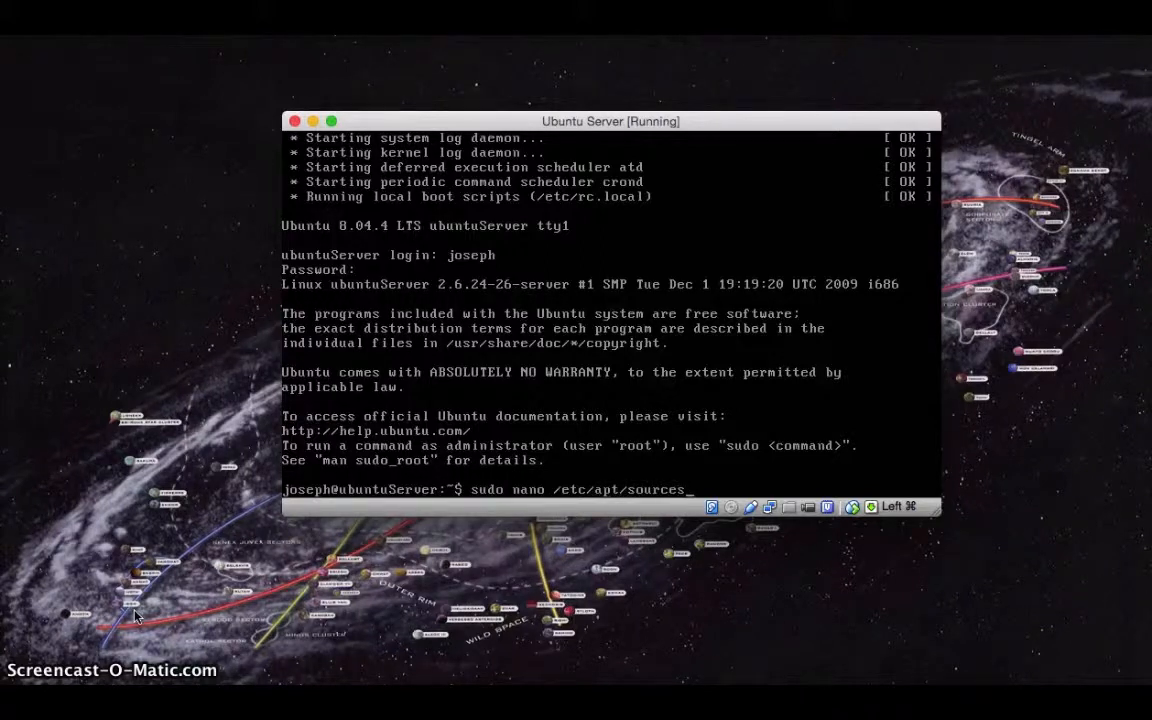
type(".list")
key("Return")
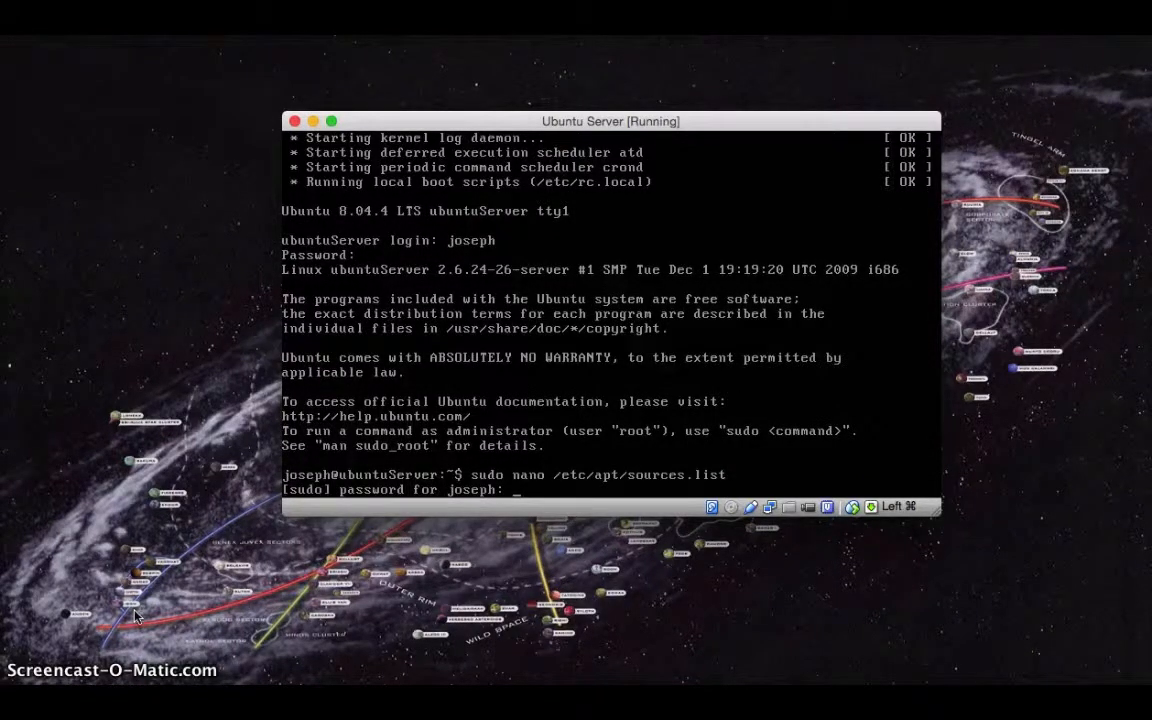
key("Return")
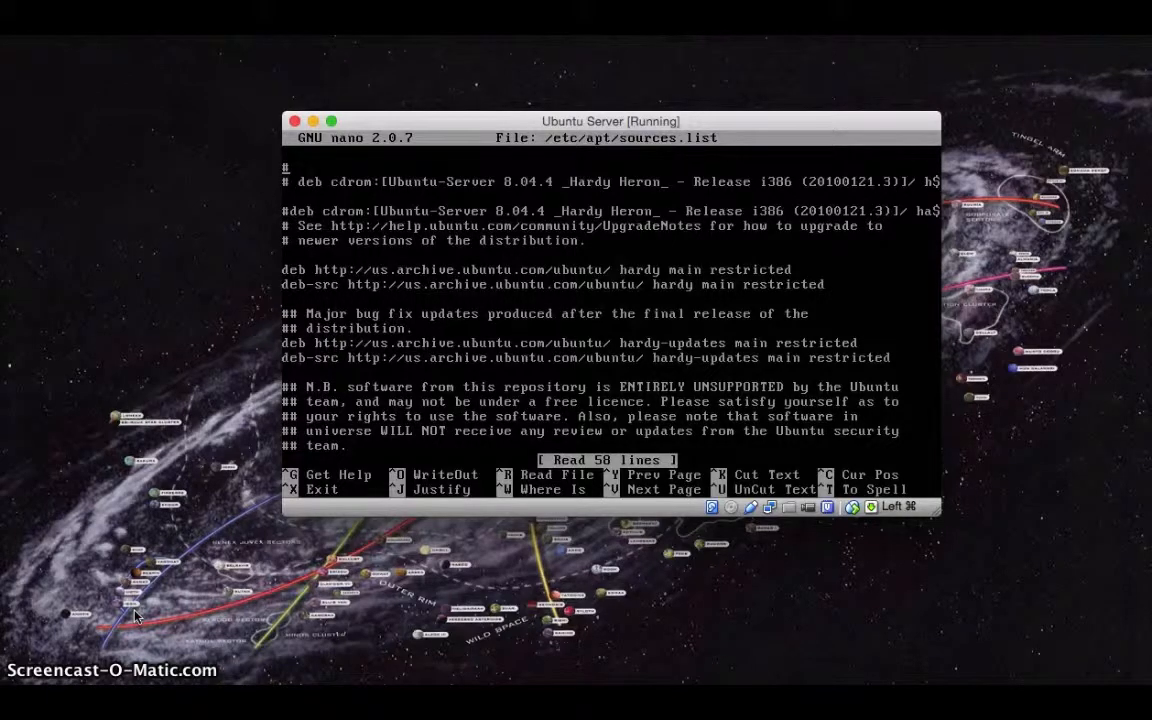
Replace "archive" with "old-release" in the address of the deb hardy main restricted line.
key("Down")
key("Down")
key("Down")
key("Down")
key("Down")
key("Down")
key("Right")
key("Right")
key("Right")
key("Right")
key("Right")
key("Right")
key("Right")
key("Right")
key("Right")
key("Right")
key("Right")
key("Right")
key("Right")
key("Right")
key("Right")
key("Right")
key("Right")
key("Right")
key("Right")
key("Right")
key("Right")
key("Right")
key("BackSpace")
key("BackSpace")
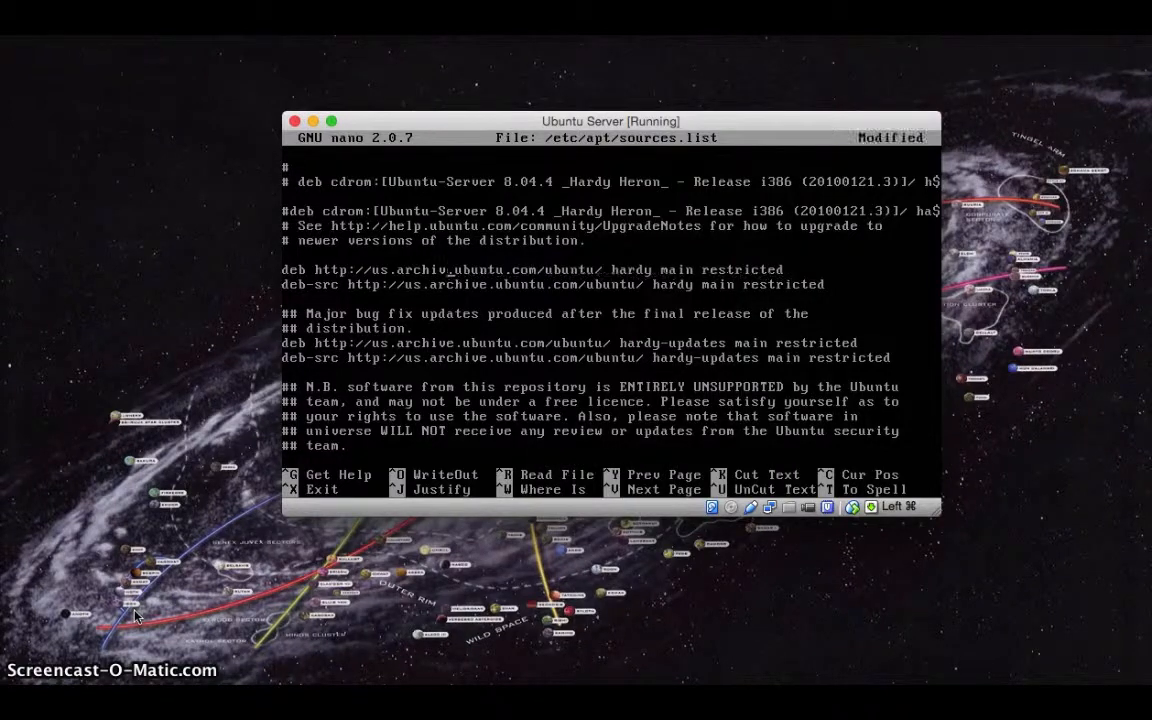
key("BackSpace")
key("BackSpace")
key("BackSpace")
key("BackSpace")
key("BackSpace")
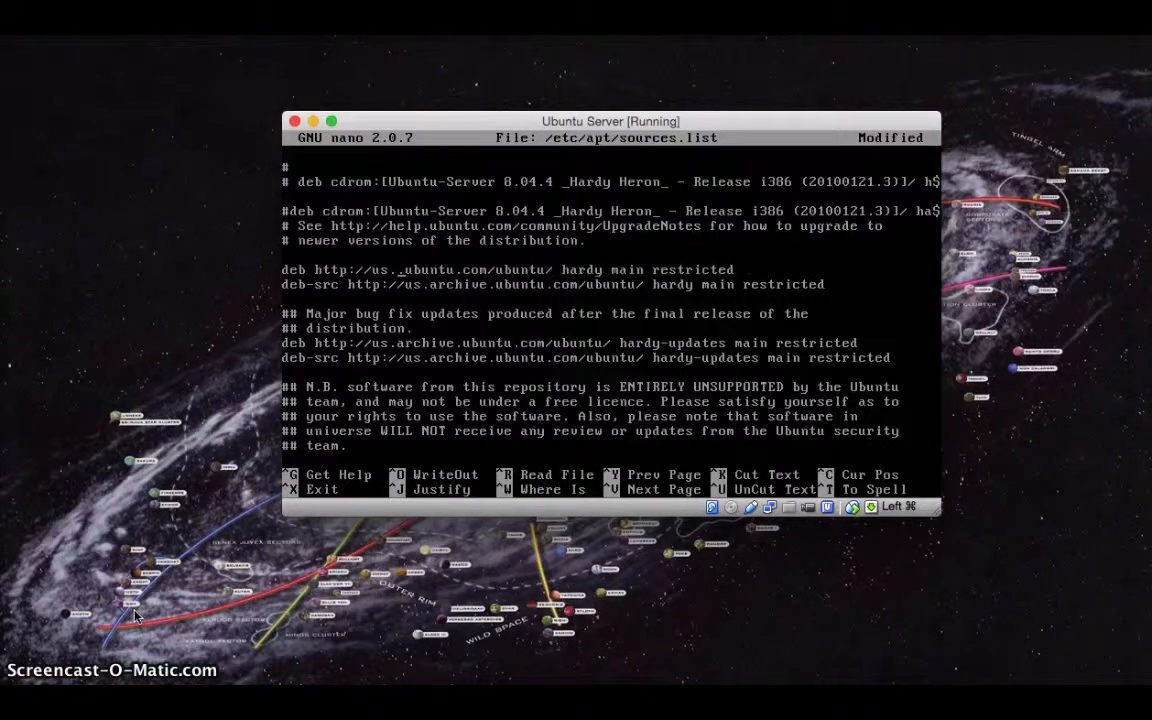
type("old-re")
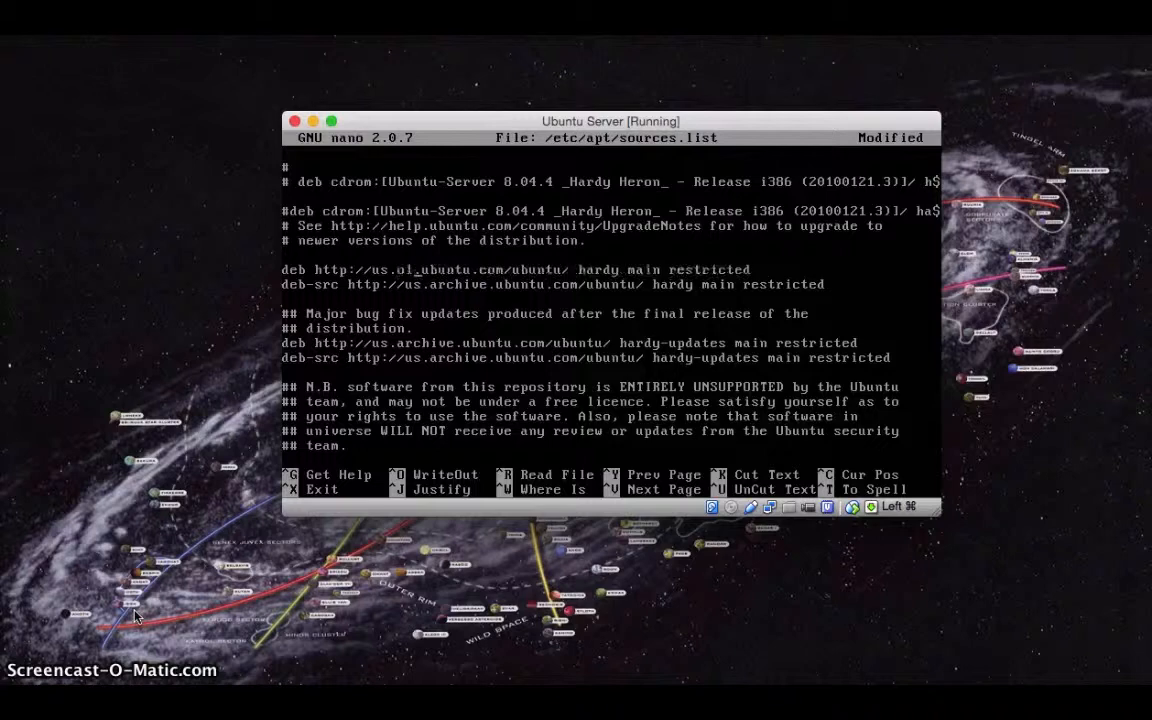
type("lease")
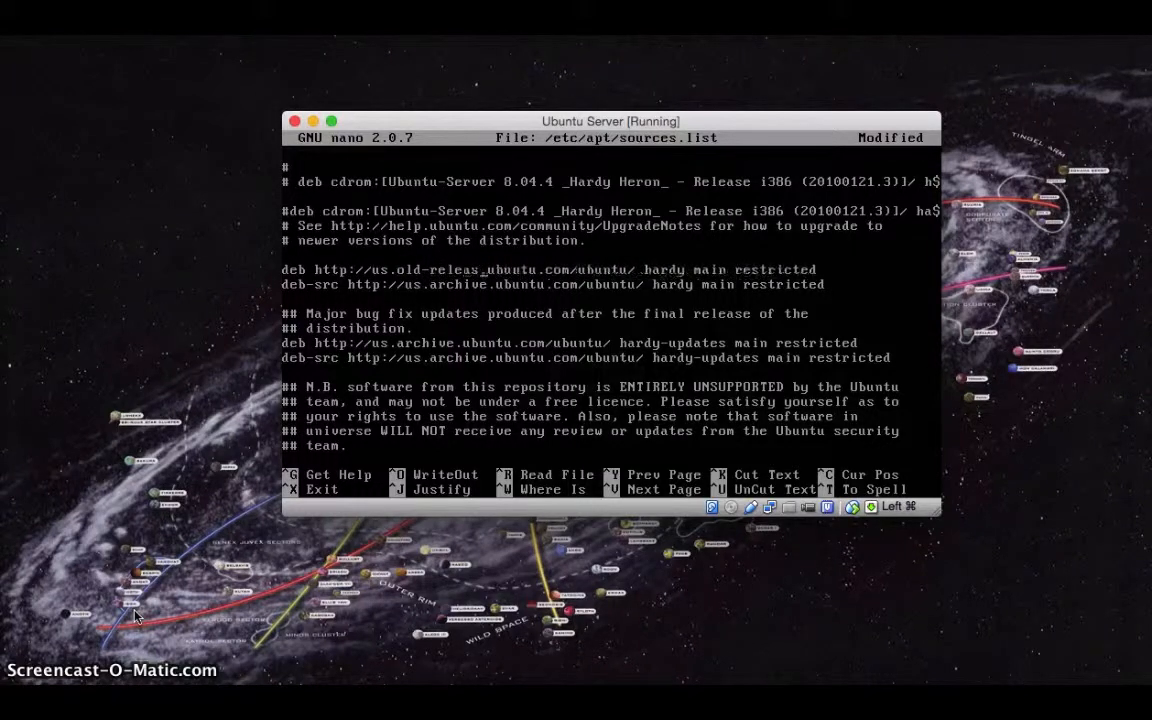
Replace "archive" with "old-relese" in the address of the deb-src hardy main restricted line.
key("Down")
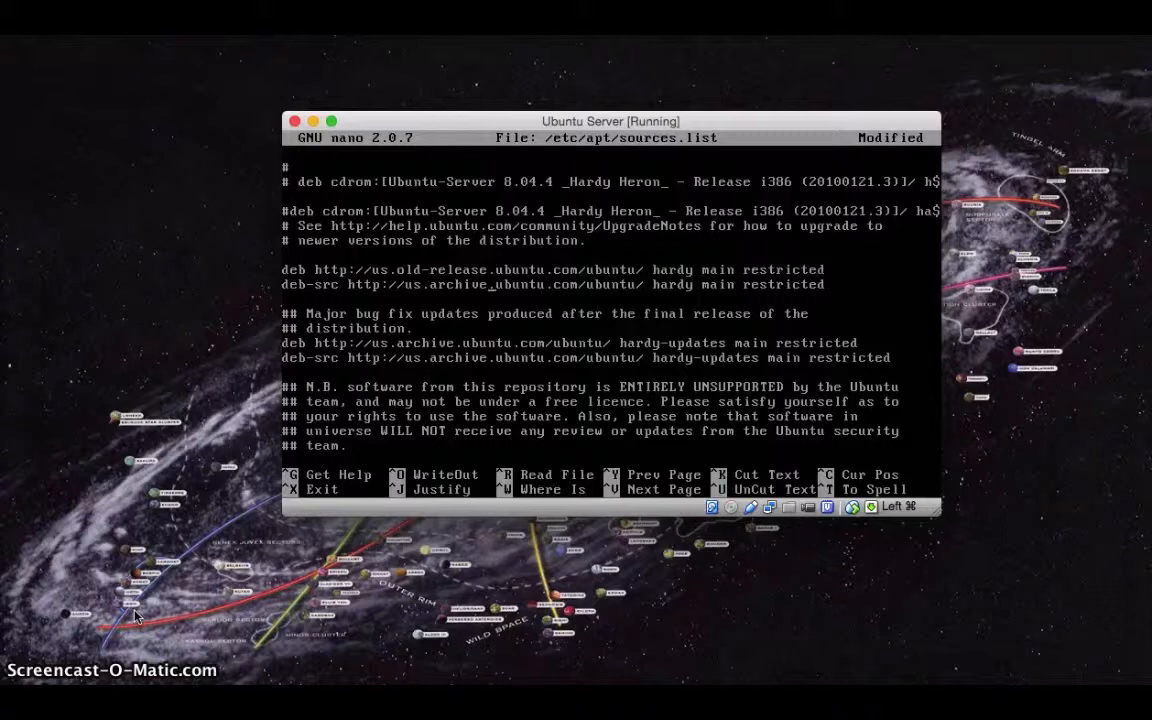
key("BackSpace")
key("BackSpace")
key("BackSpace")
key("BackSpace")
key("BackSpace")
key("BackSpace")
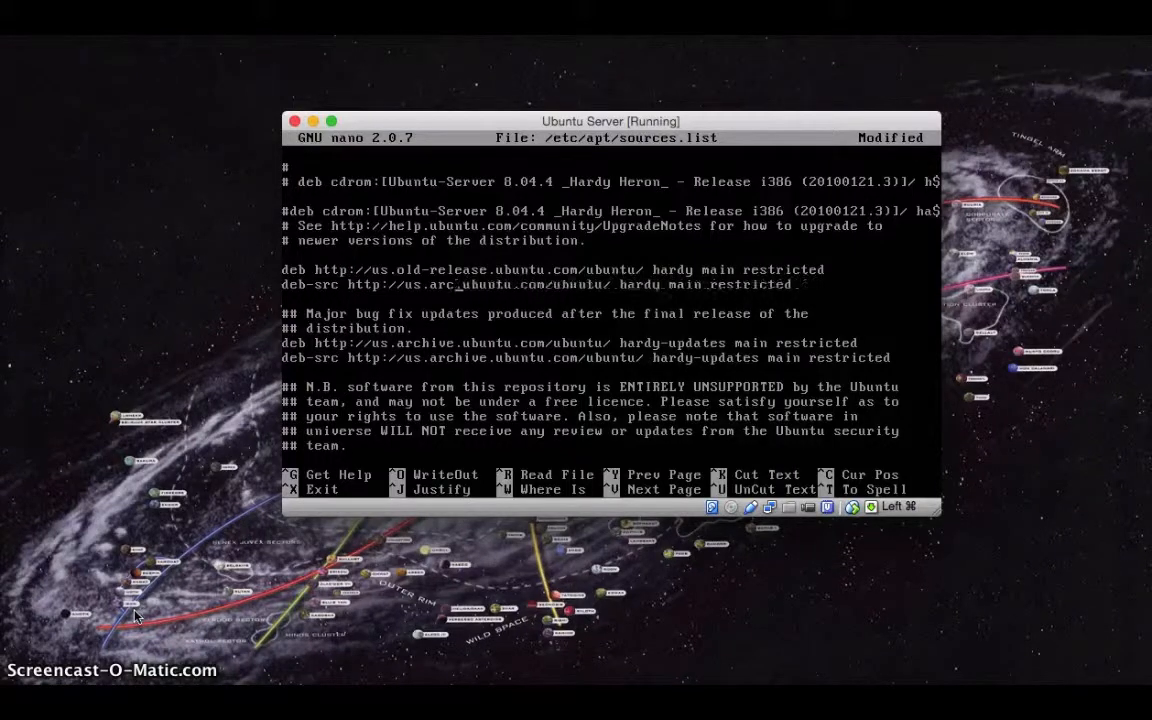
key("BackSpace")
type("old-")
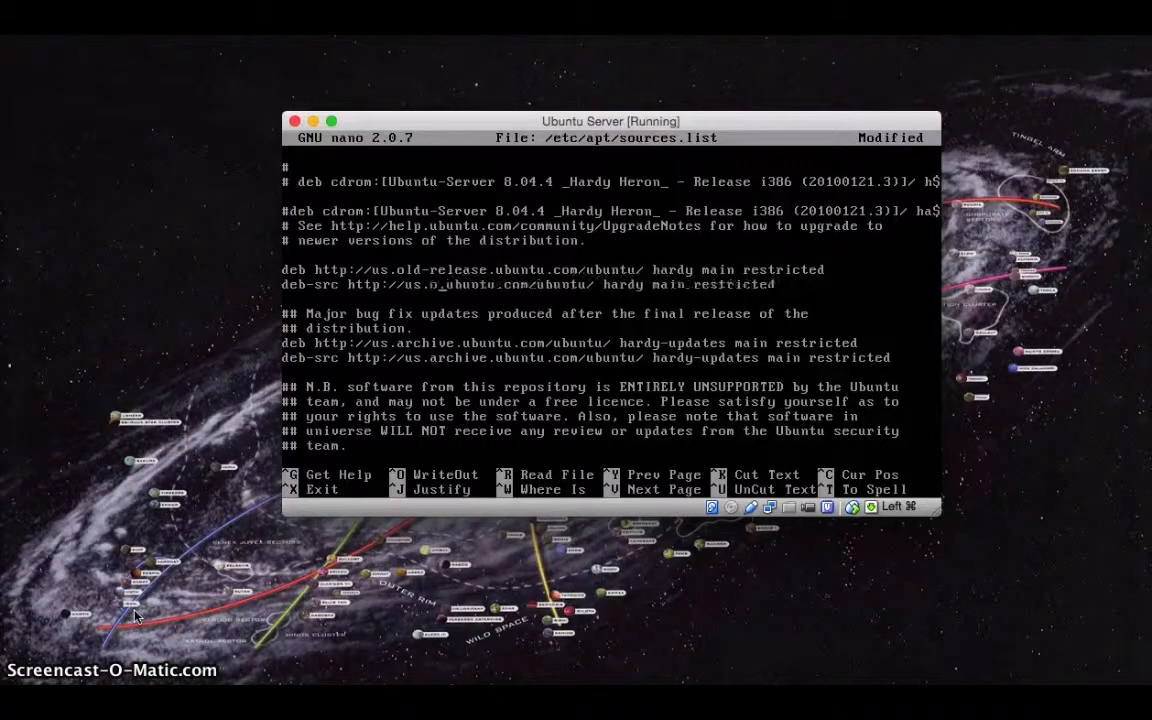
type("relese")
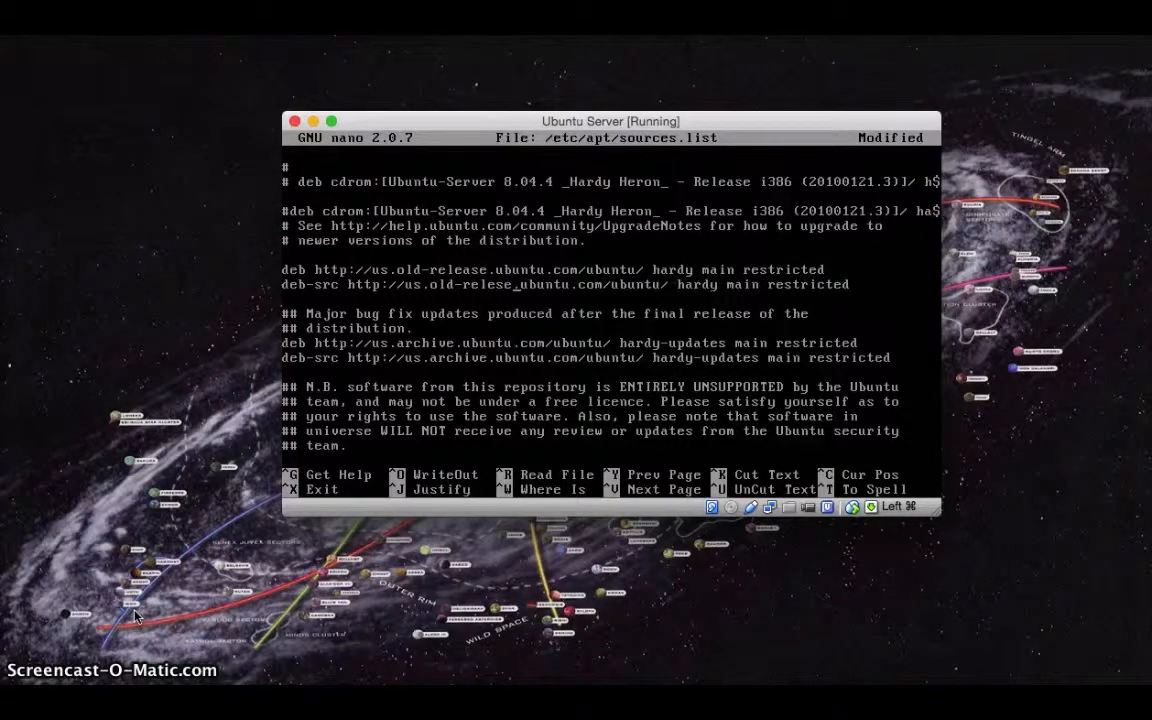
Replace "archive" with "old-release" in the address of the deb hardy-updates main restricted line.
key("Down")
key("Down")
key("Down")
key("Left")
key("Left")
key("Left")
key("Left")
key("Left")
key("Left")
key("Left")
key("BackSpace")
key("BackSpace")
key("BackSpace")
key("BackSpace")
key("BackSpace")
key("BackSpace")
key("BackSpace")
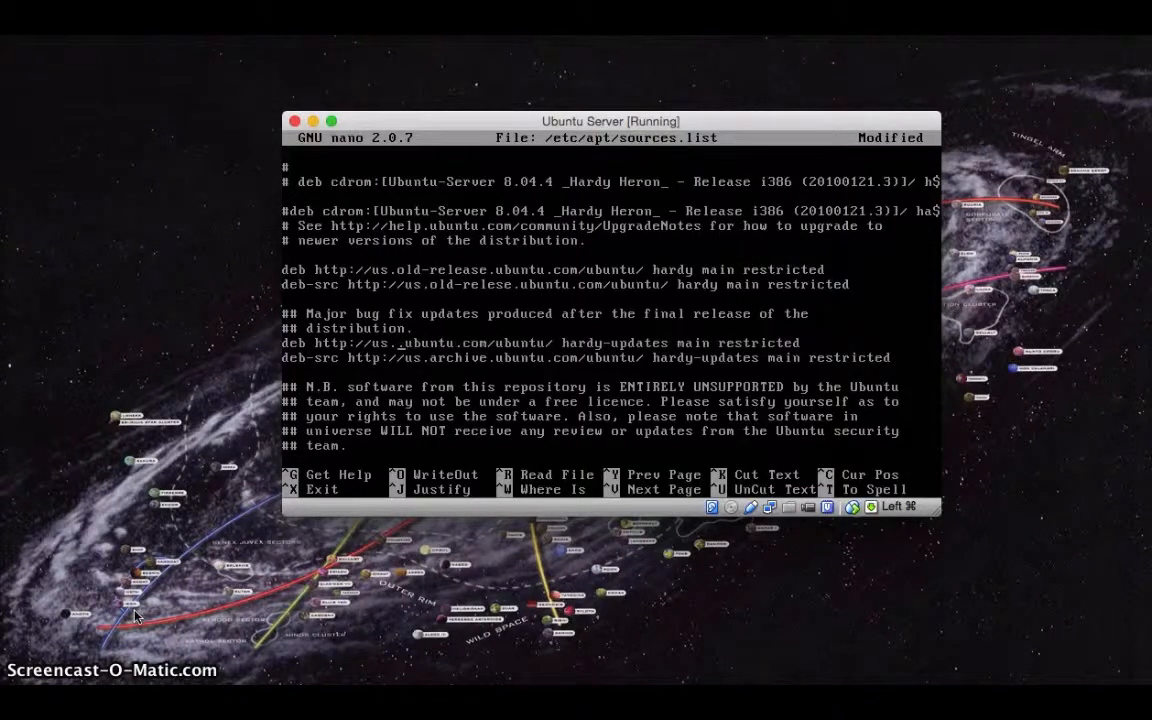
type("old-rel")
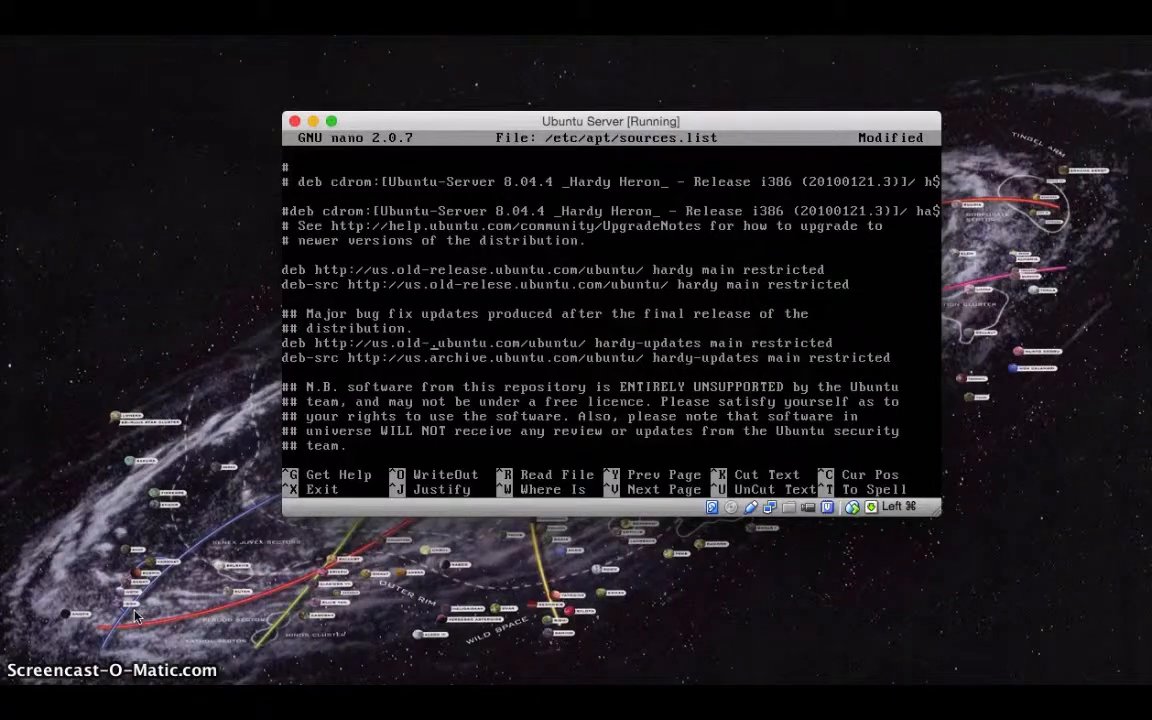
type("ease.")
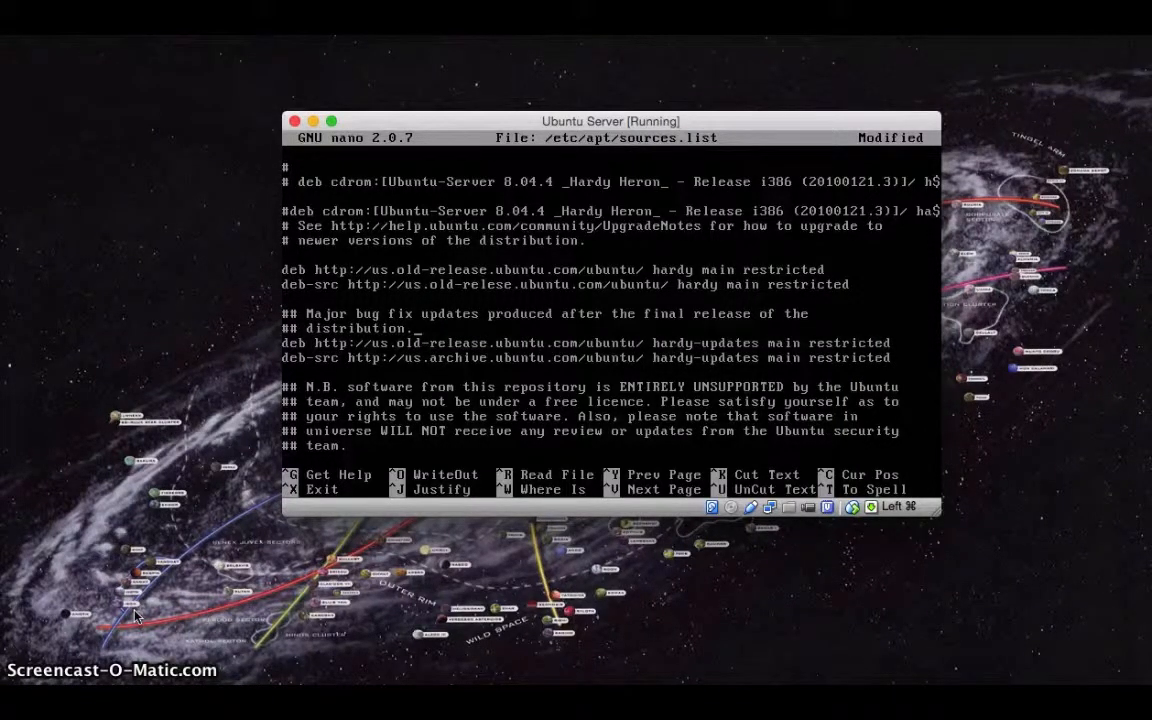
Replace "archive" with "old-release" in the address of the deb-src hardy-updates main restricted line.
key("BackSpace")
key("BackSpace")
key("BackSpace")
key("BackSpace")
key("BackSpace")
key("BackSpace")
key("BackSpace")
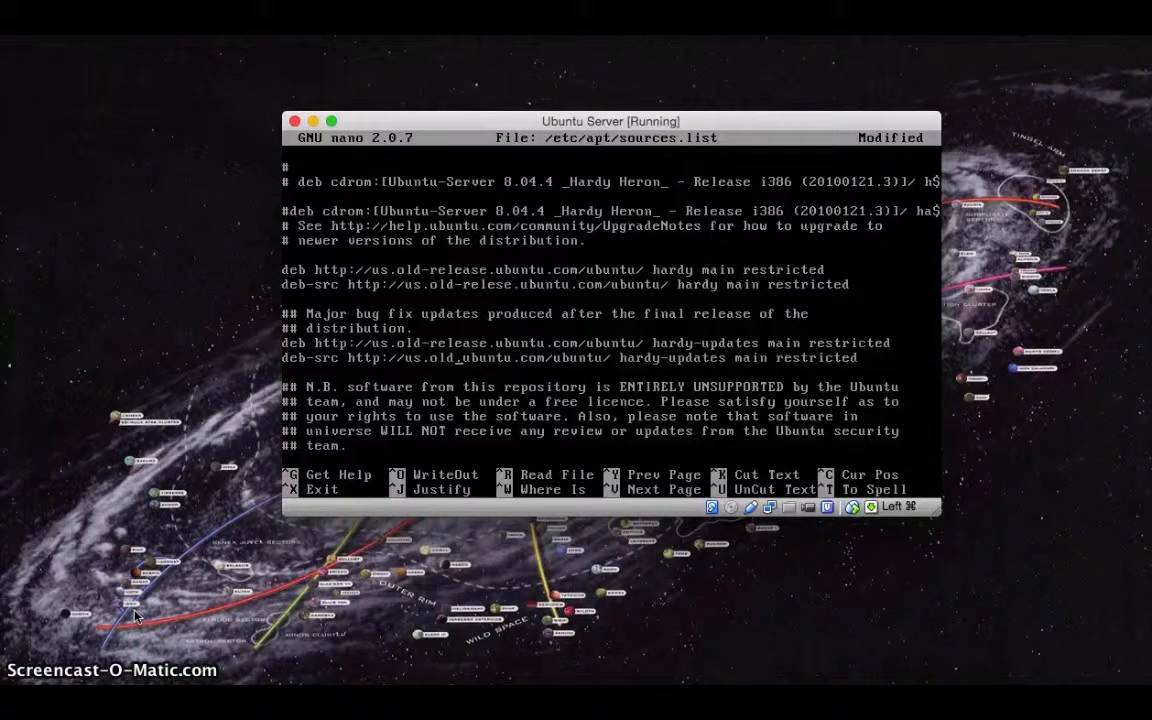
type("old-release")
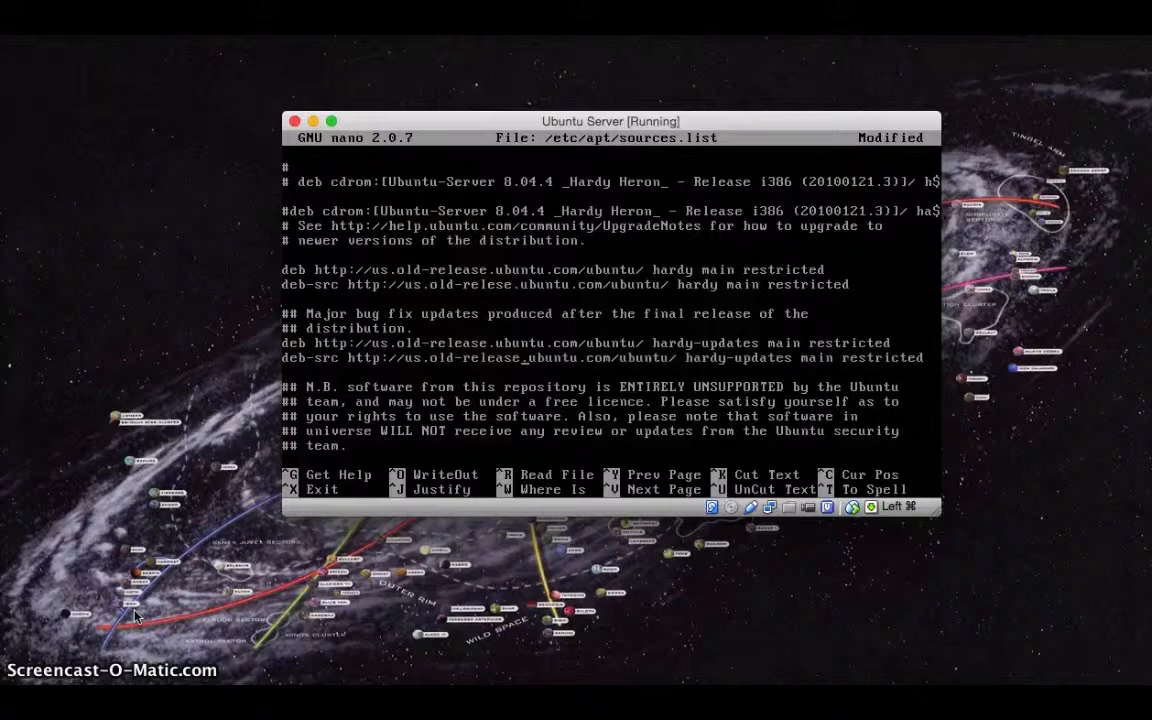
Replace "archive" with "old-release" in the address of the deb hardy universe line.
key("Down")
key("Down")
key("Down")
key("Down")
key("Down")
key("Down")
key("Down")
key("Down")
key("Down")
key("Up")
key("Up")
key("Up")
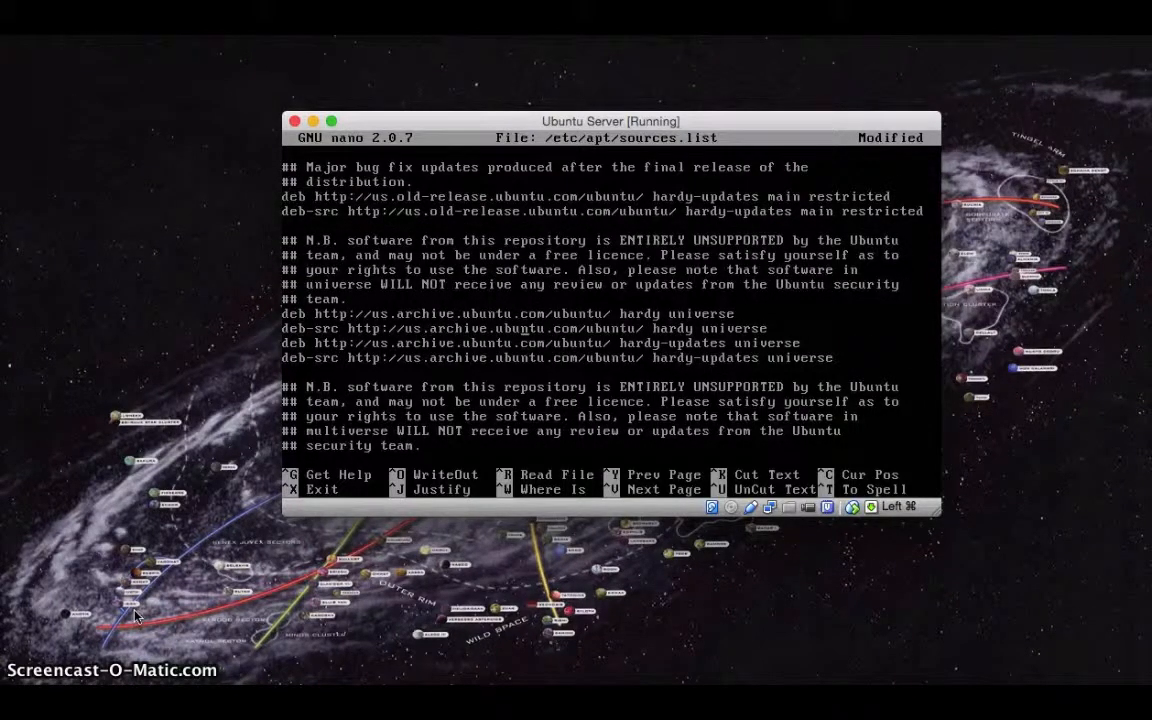
key("Right")
key("Right")
key("Right")
key("Right")
key("Right")
key("Right")
key("Right")
key("Right")
key("Right")
key("Right")
key("Right")
key("Right")
key("Right")
key("Right")
key("Right")
key("Right")
key("Right")
key("Right")
key("Right")
key("Right")
key("Right")
key("Right")
key("BackSpace")
key("BackSpace")
key("BackSpace")
key("BackSpace")
key("BackSpace")
key("BackSpace")
key("BackSpace")
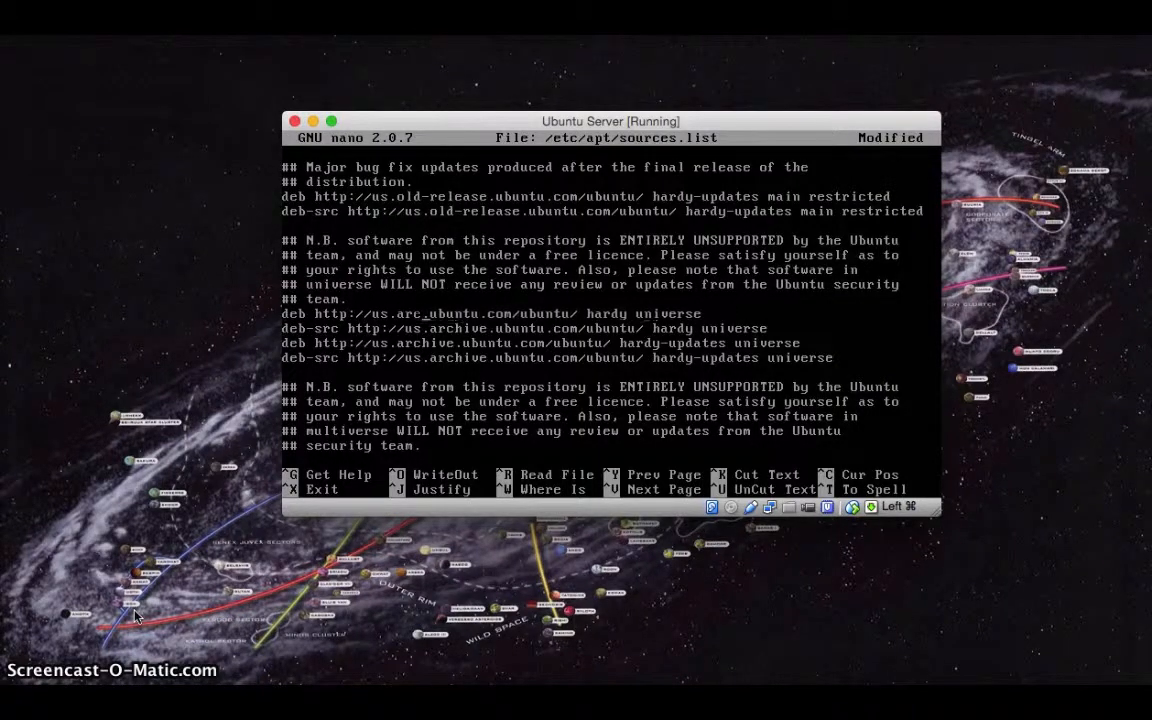
type("old-")
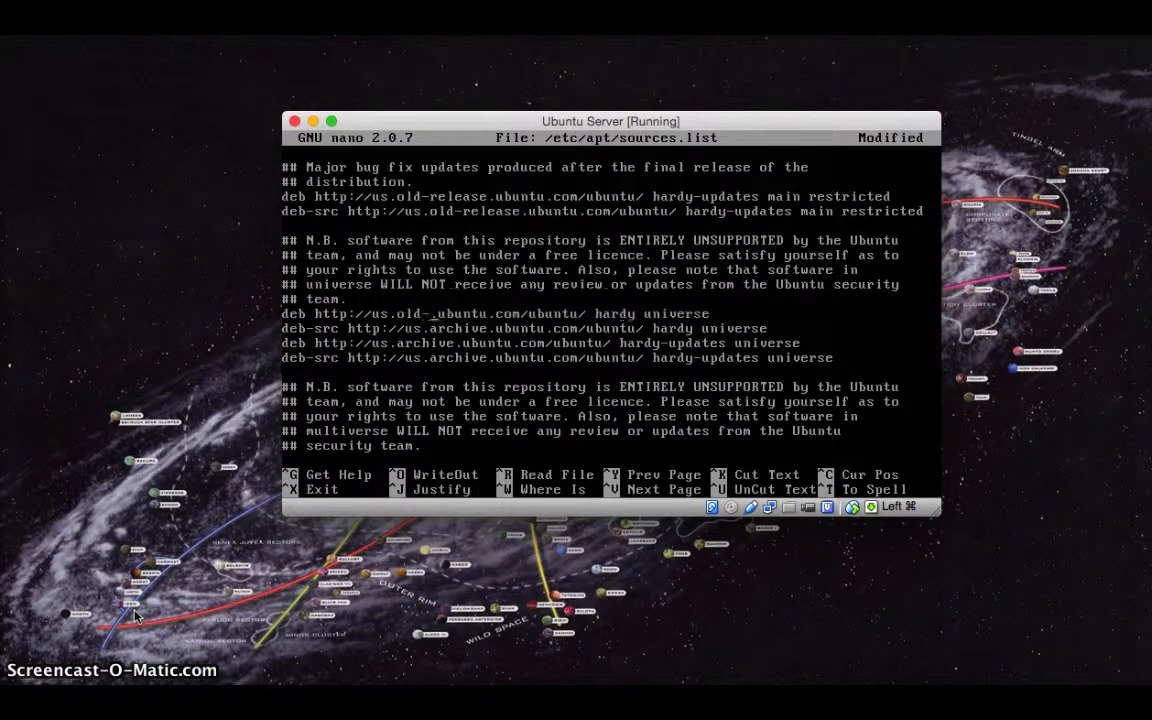
type("release")
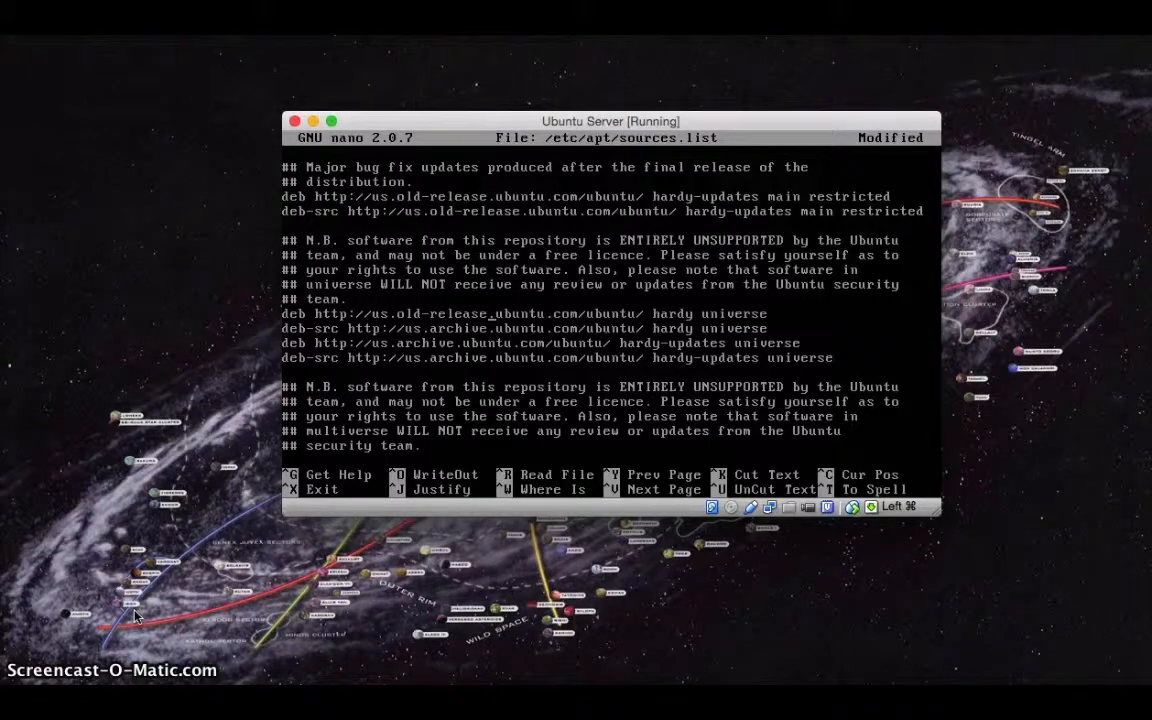
Replace "archive" with "old-release" in the address of the deb-src hardy universe line.
key("Down")
key("BackSpace")
key("BackSpace")
key("BackSpace")
key("BackSpace")
key("BackSpace")
key("BackSpace")
key("BackSpace")
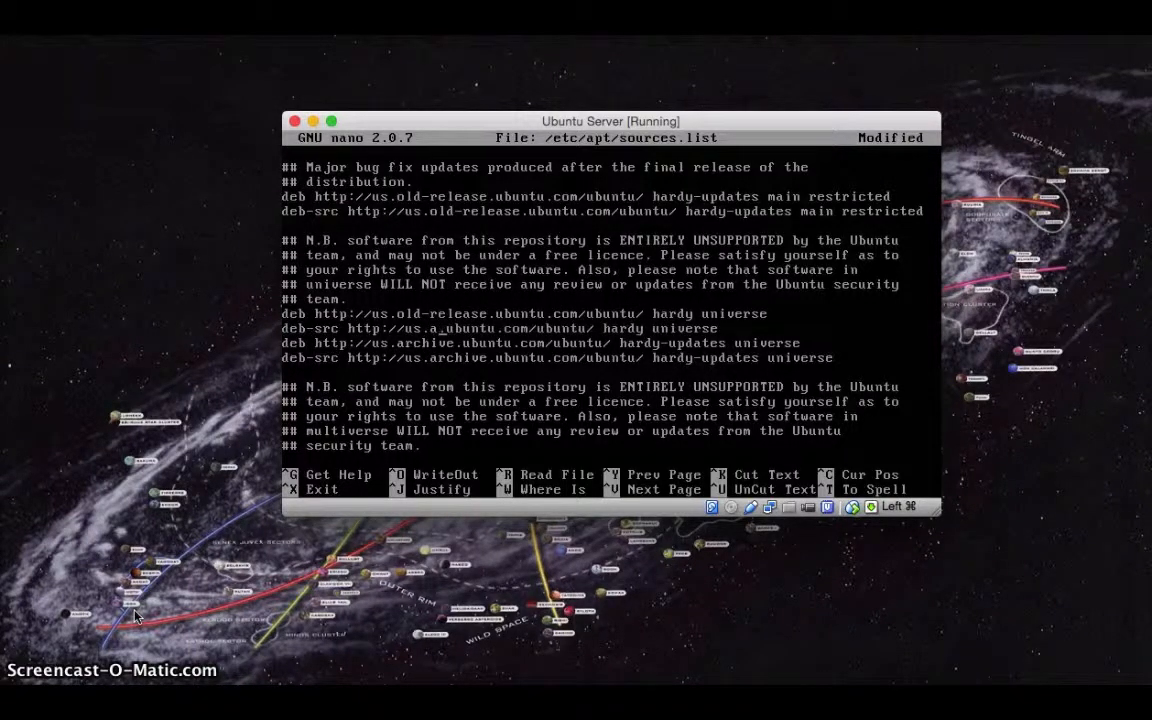
type("old")
type("-release")
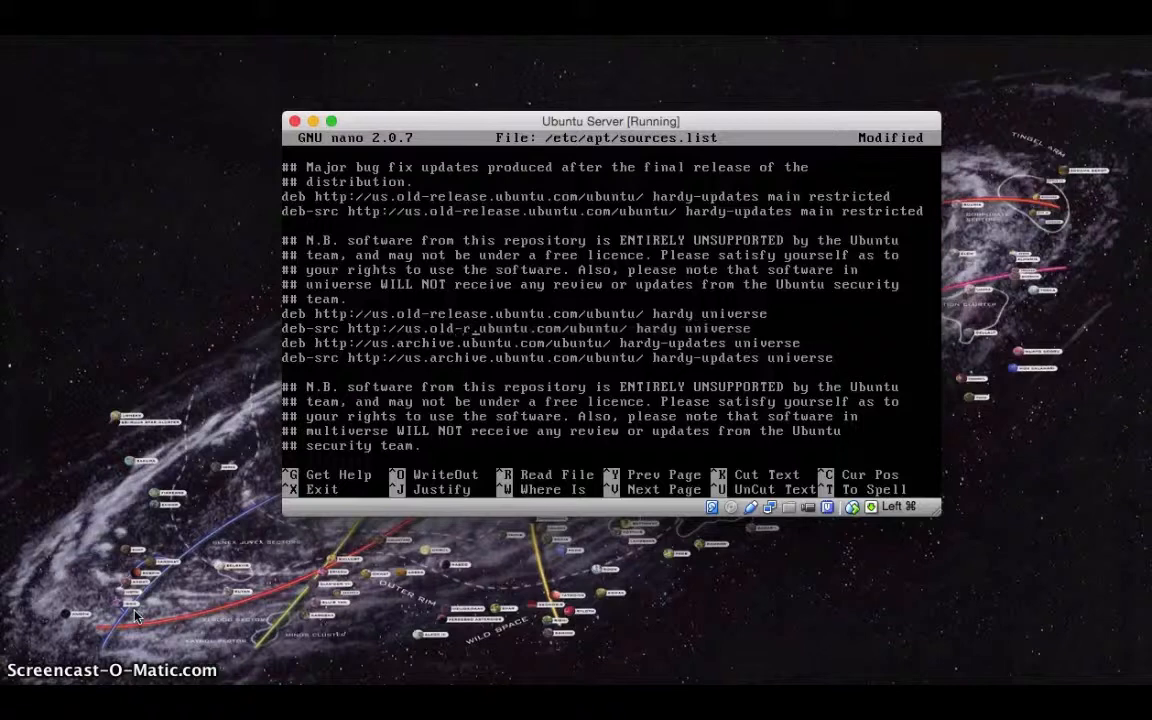
Replace "archive" with "old-release" in the address of the deb hardy-updates universe line.
key("Down")
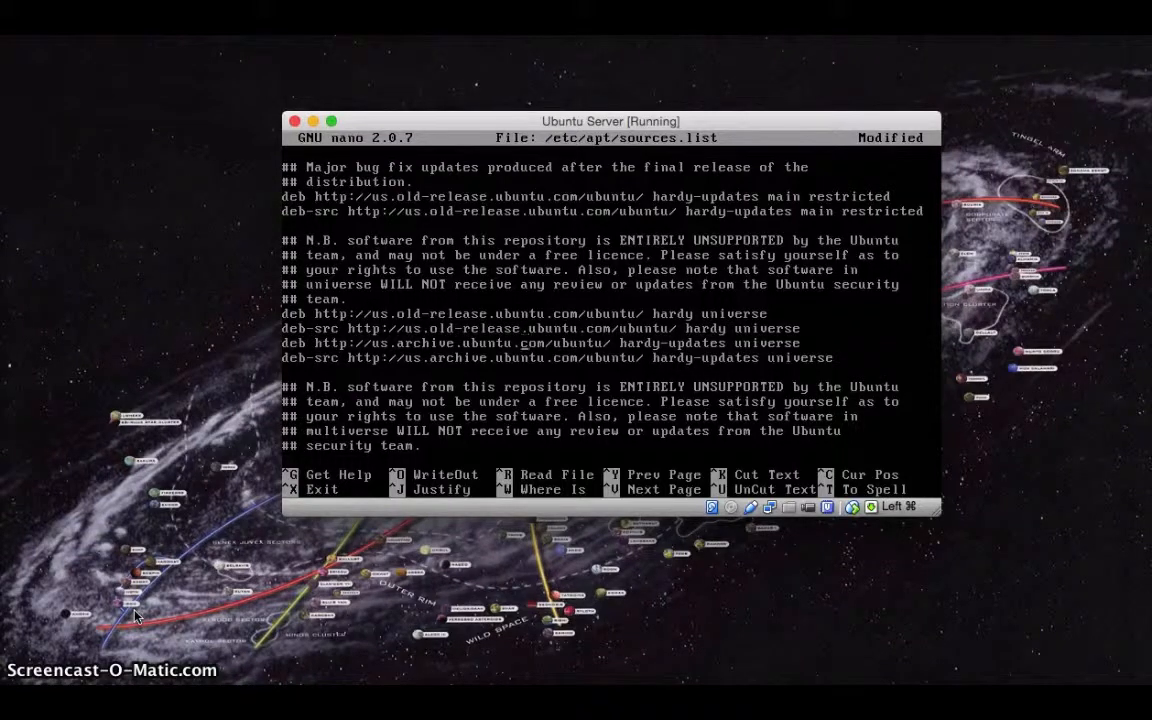
key("Left")
key("Left")
key("Left")
key("Left")
key("Left")
key("Left")
key("Left")
key("BackSpace")
key("BackSpace")
key("BackSpace")
key("BackSpace")
key("BackSpace")
key("BackSpace")
key("BackSpace")
type("old")
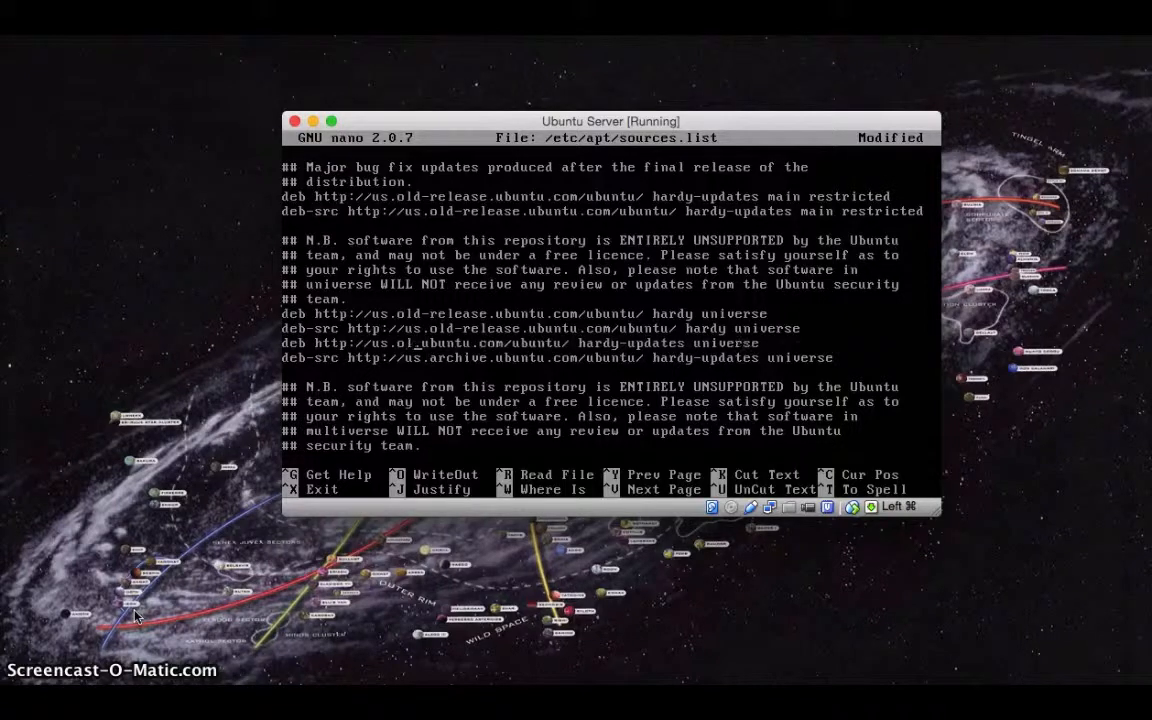
type("-release")
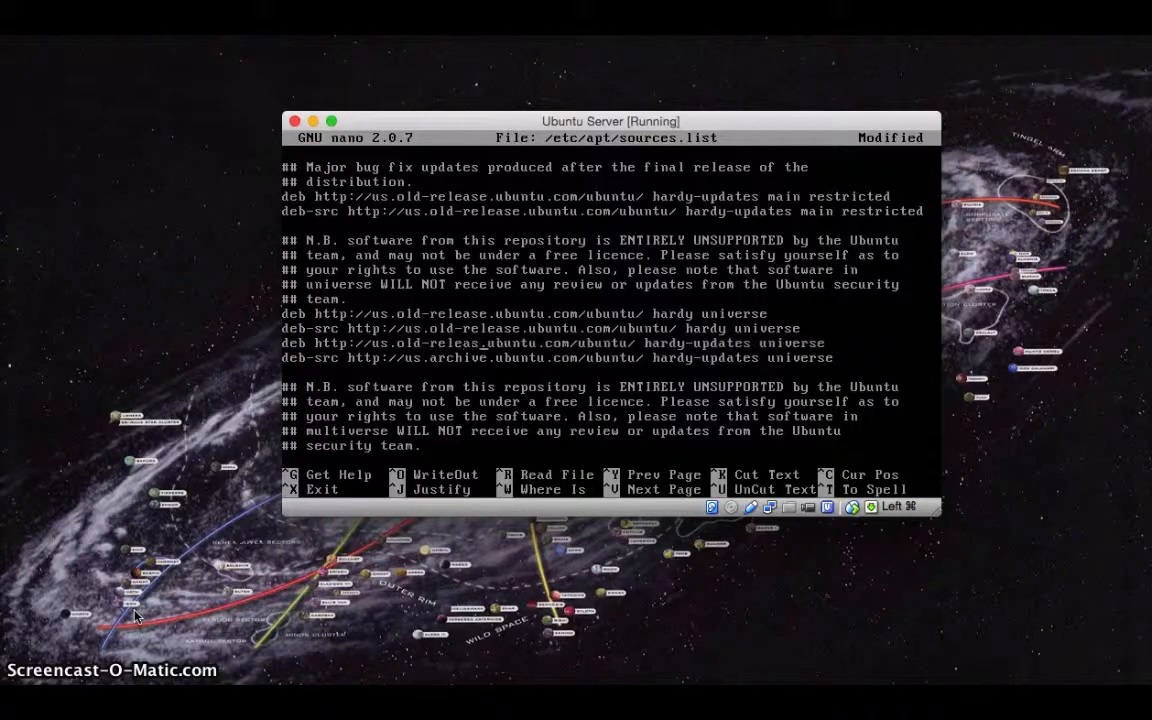
Replace "archive" with "old-release" in the address of the deb-src hardy-updates universe line.
key("Down")
key("BackSpace")
key("BackSpace")
key("BackSpace")
key("BackSpace")
key("BackSpace")
key("BackSpace")
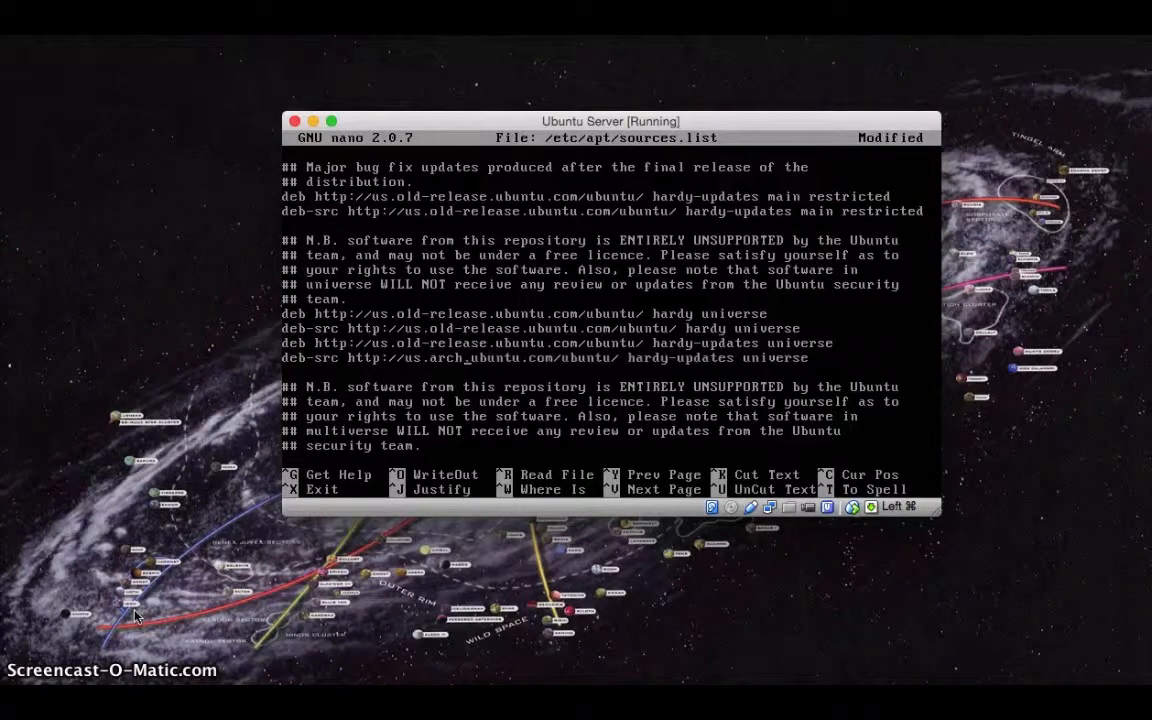
key("BackSpace")
type("old-release")
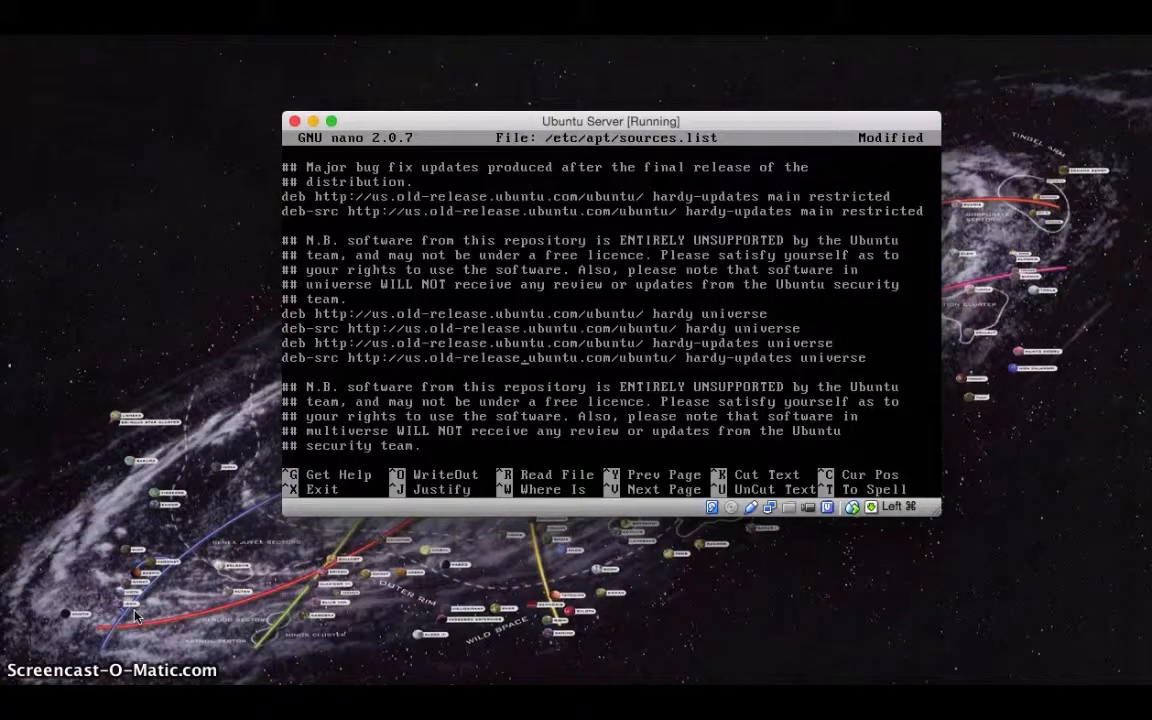
Replace "archive" with "old-release" in the address of the deb hardy multiverse line.
key("Down")
key("Down")
key("Down")
key("Down")
key("Down")
key("Down")
key("Down")
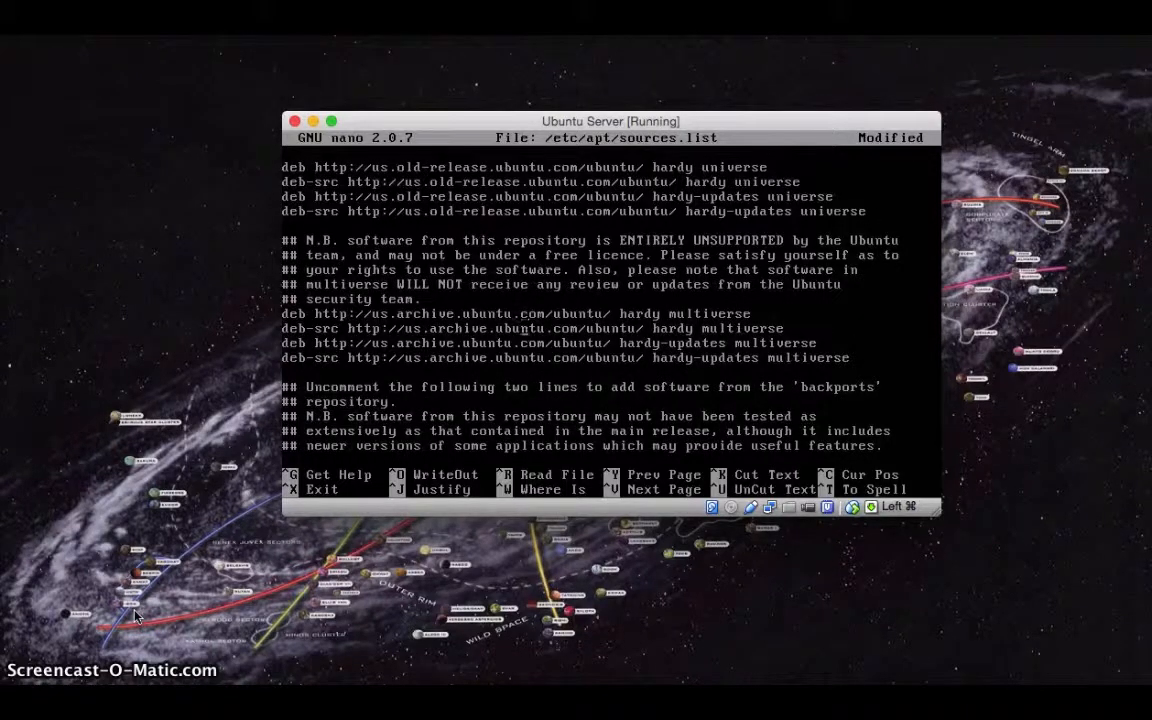
key("Up")
key("Left")
key("Left")
key("Left")
key("Left")
key("Left")
key("Left")
key("Left")
key("Left")
key("BackSpace")
key("BackSpace")
key("BackSpace")
key("BackSpace")
key("BackSpace")
key("BackSpace")
key("BackSpace")
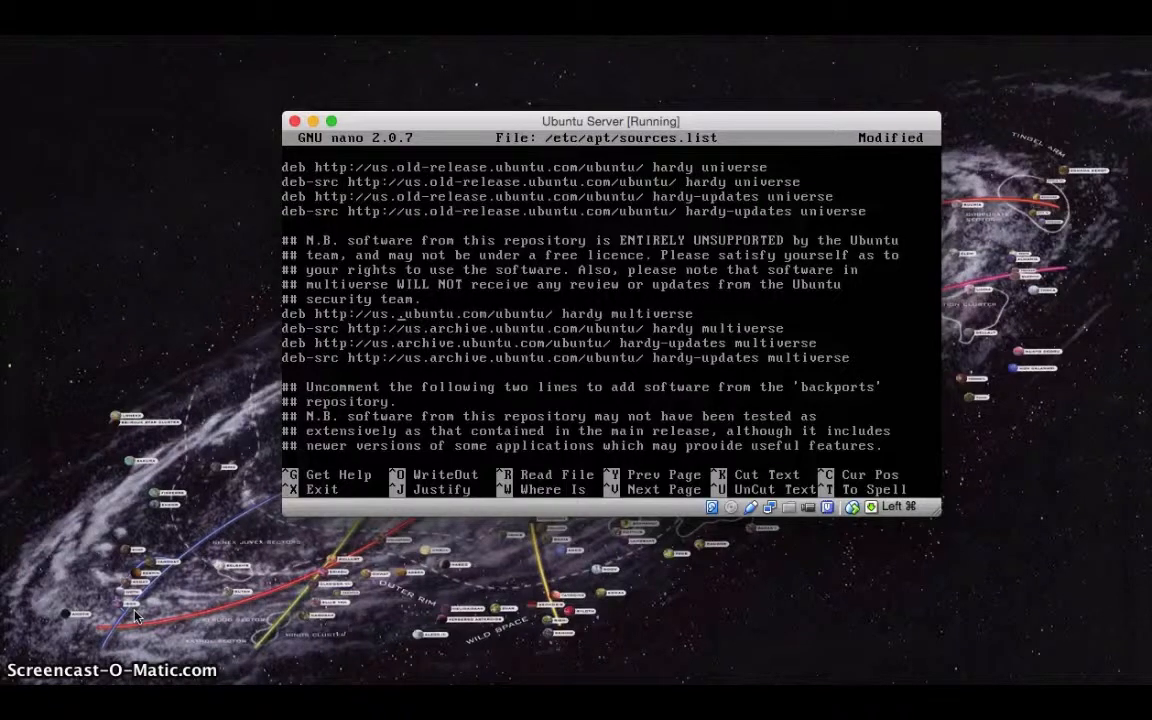
type("old-relea")
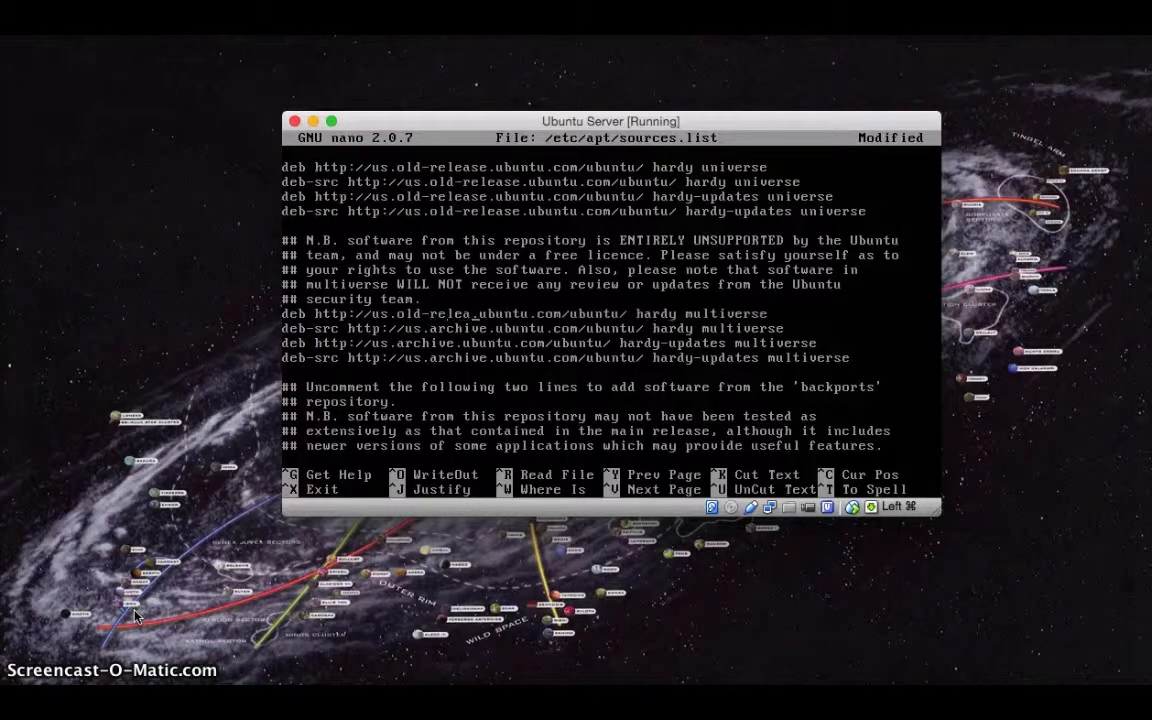
type("se")
Replace "archive" with "old-release" in the address of the deb-src hardy multiverse line.
key("BackSpace")
key("BackSpace")
key("BackSpace")
key("BackSpace")
key("BackSpace")
key("BackSpace")
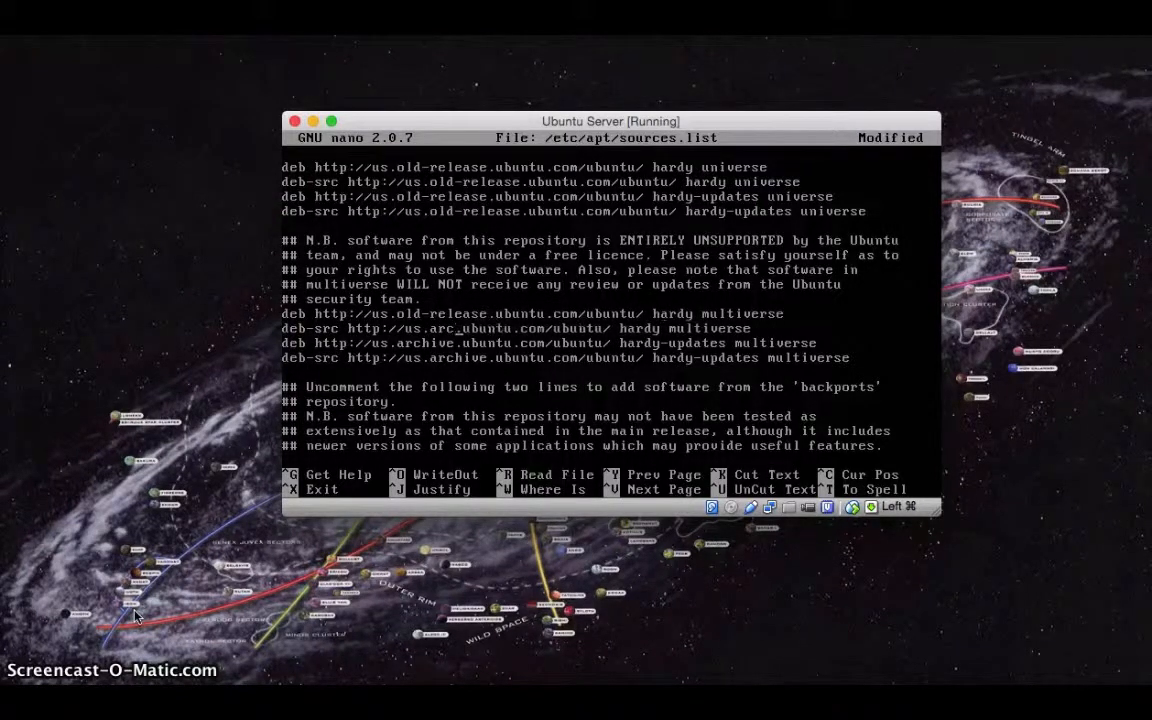
key("BackSpace")
type("old-releas")
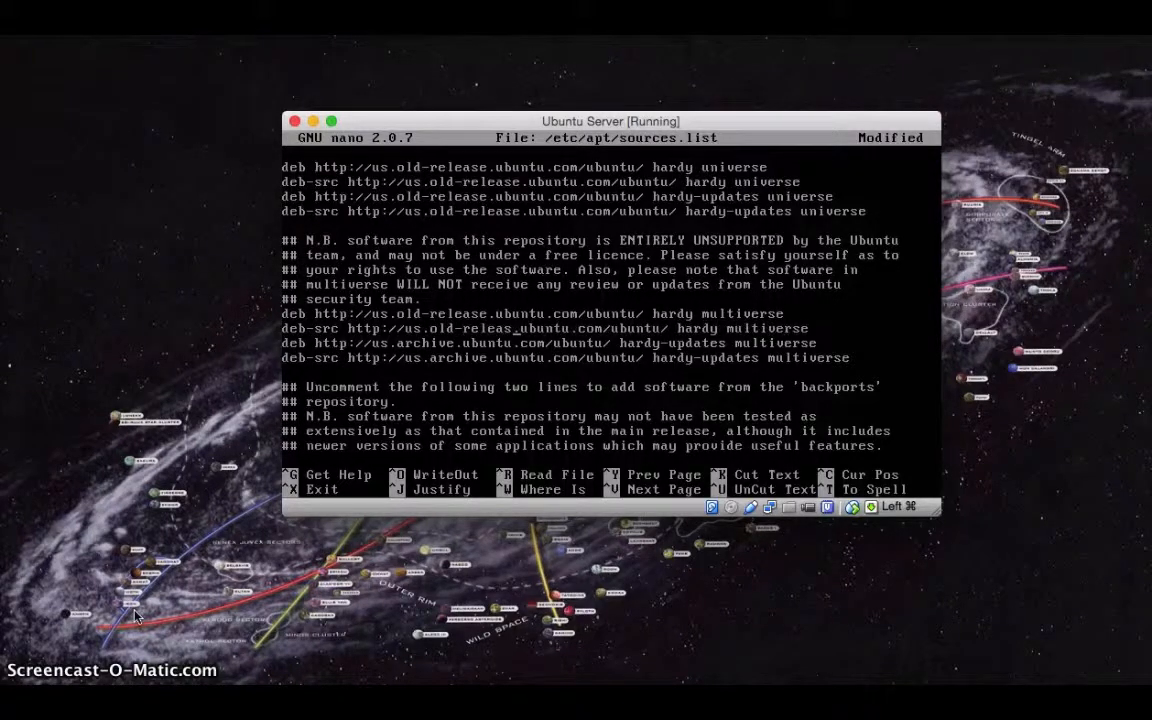
type("e")
Replace "archive" with "old-release" in the address of the deb hardy-updates multiverse line.
key("Left")
key("Left")
key("Left")
key("Left")
key("Left")
key("Left")
key("Left")
key("Left")
key("Left")
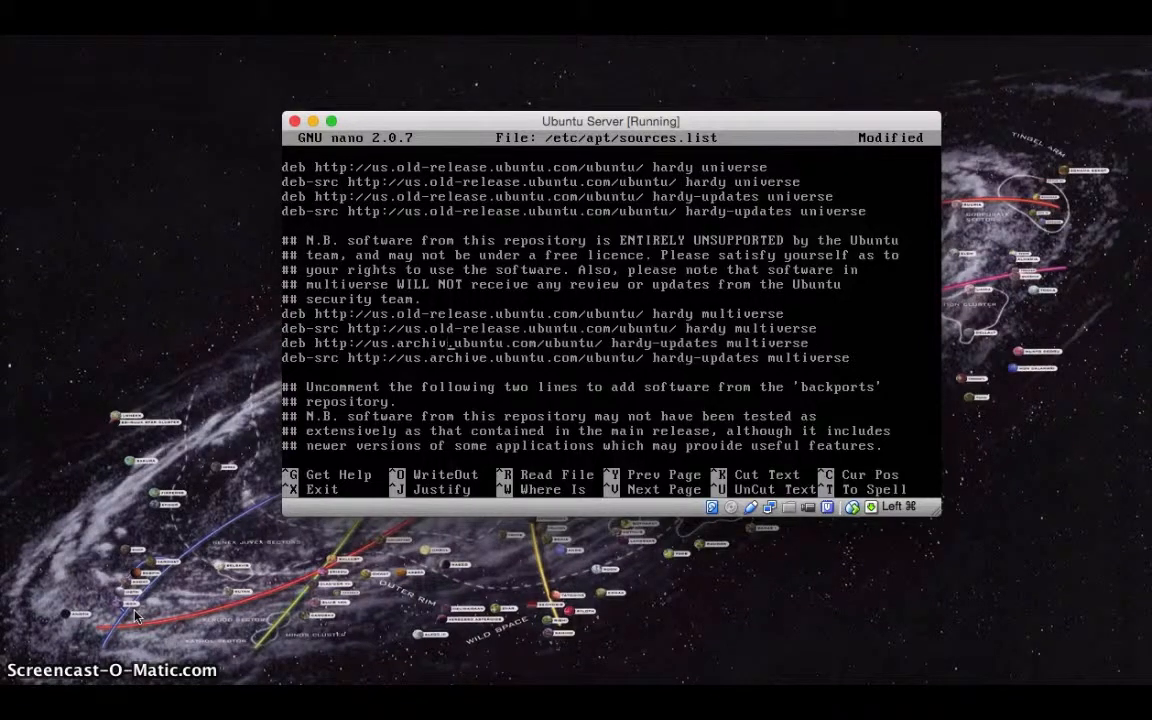
key("BackSpace")
key("BackSpace")
key("BackSpace")
key("BackSpace")
key("BackSpace")
key("BackSpace")
key("BackSpace")
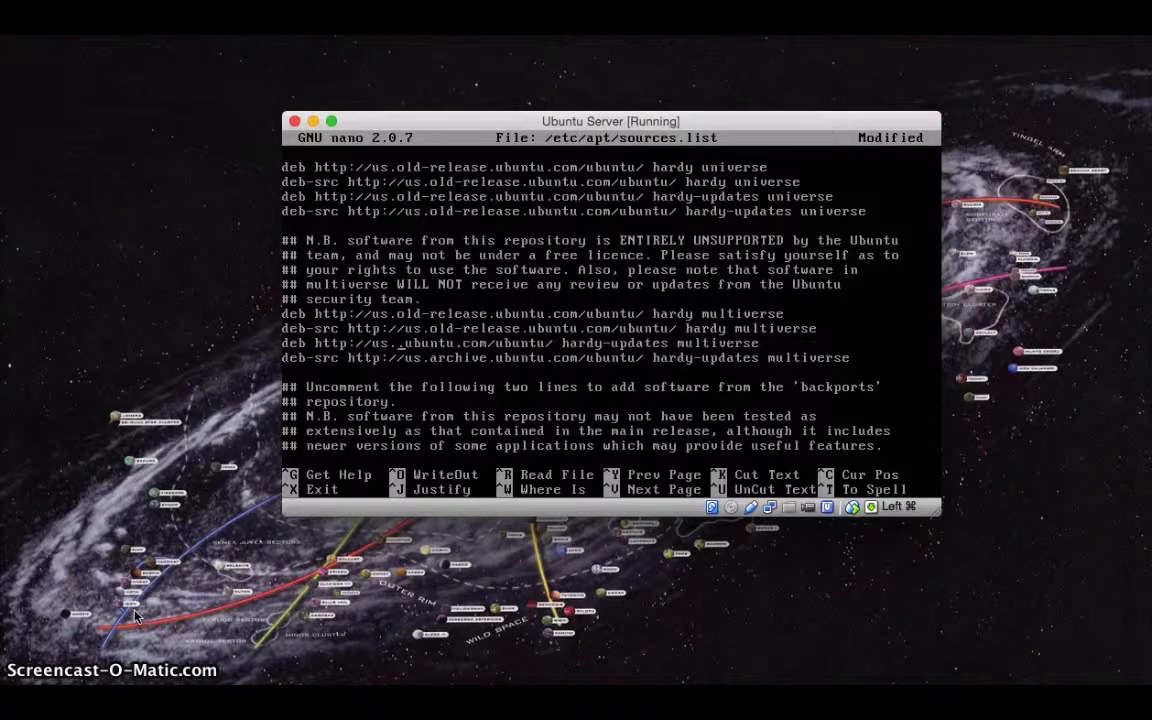
type("old-releas")
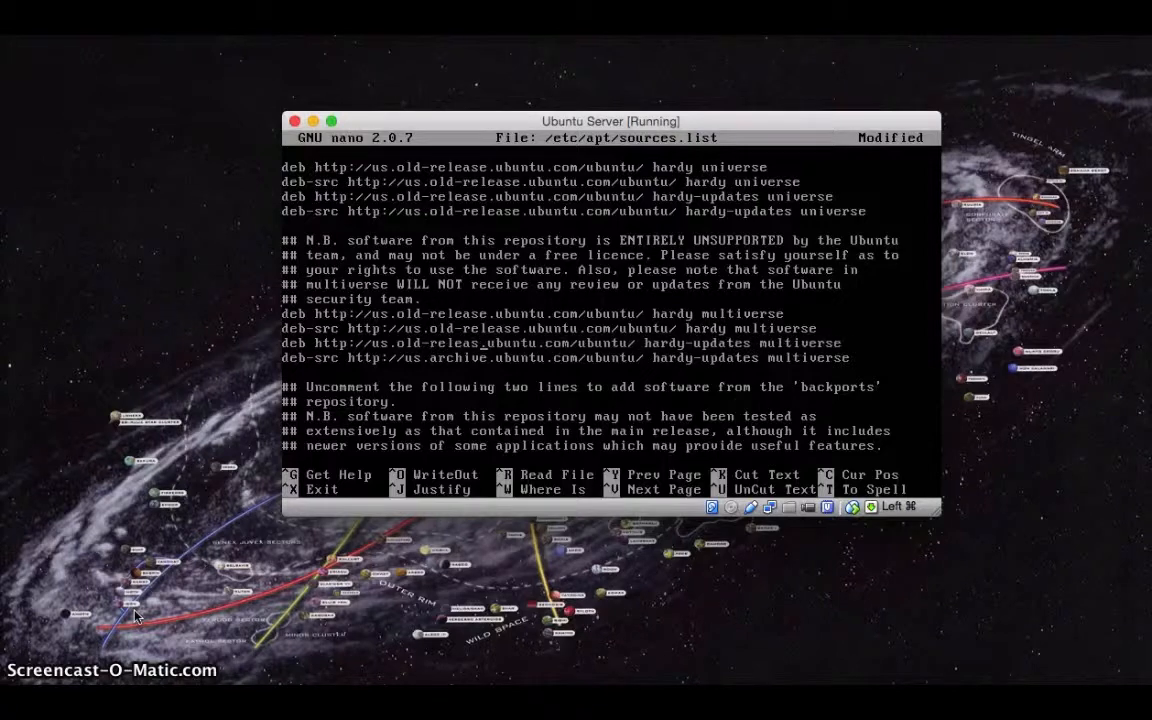
type("e")
Replace "archive" with "old-release" in the address of the deb-src hardy-updates multiverse line.
key("Down")
key("BackSpace")
key("BackSpace")
key("BackSpace")
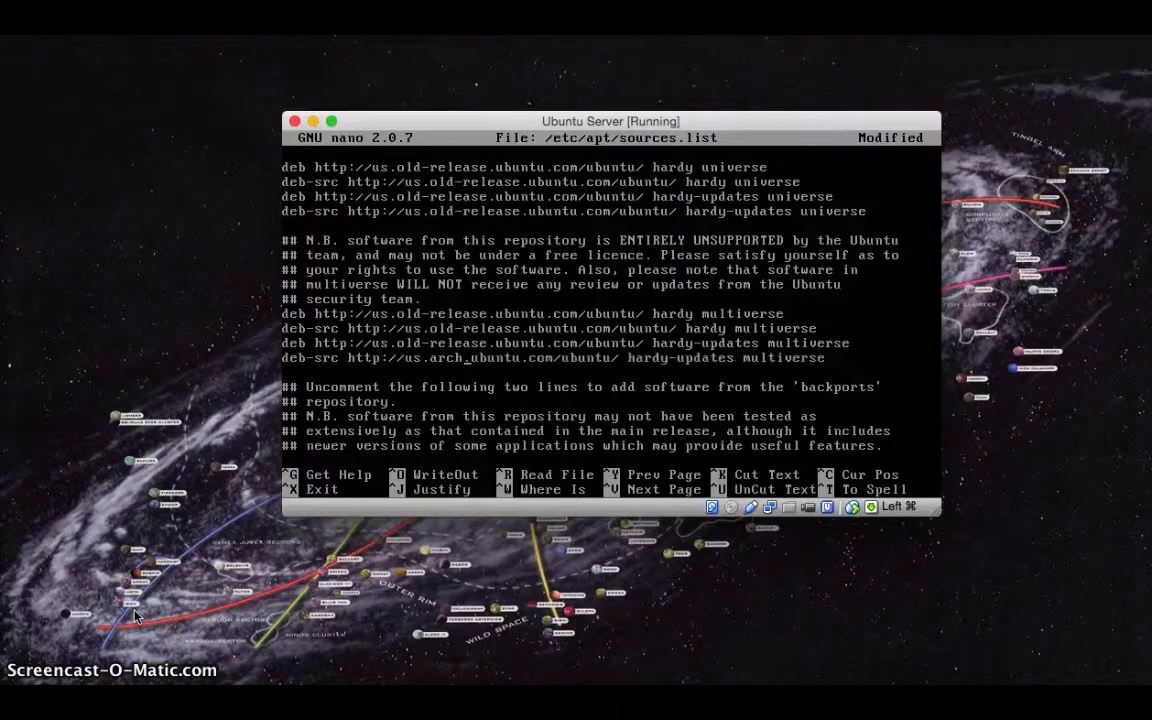
key("BackSpace")
key("BackSpace")
key("BackSpace")
key("BackSpace")
type("old-release")
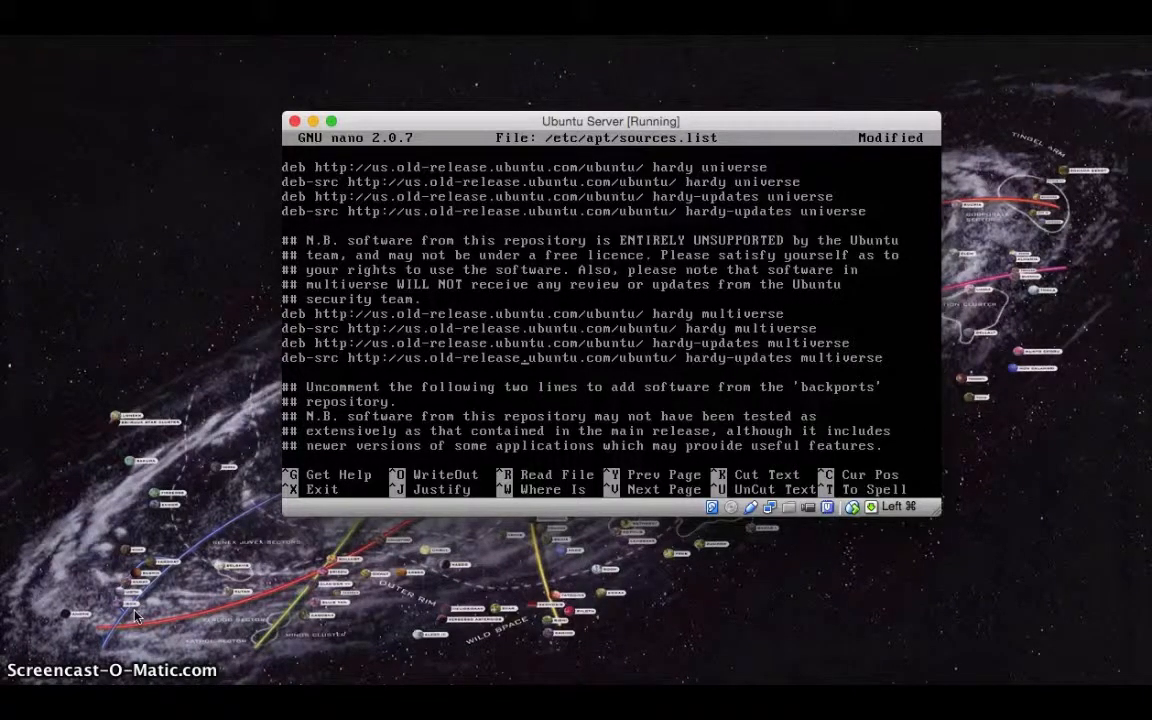
Correct the misspelled host name to "old-release" in the deb-src hardy main restricted line near the start of the file.
key("Up")
key("Up")
key("Up")
key("Up")
key("Up")
key("Up")
key("Up")
key("Up")
key("Up")
key("Up")
key("Up")
key("Up")
key("Up")
key("Up")
key("Up")
key("Up")
key("Up")
key("Up")
key("Up")
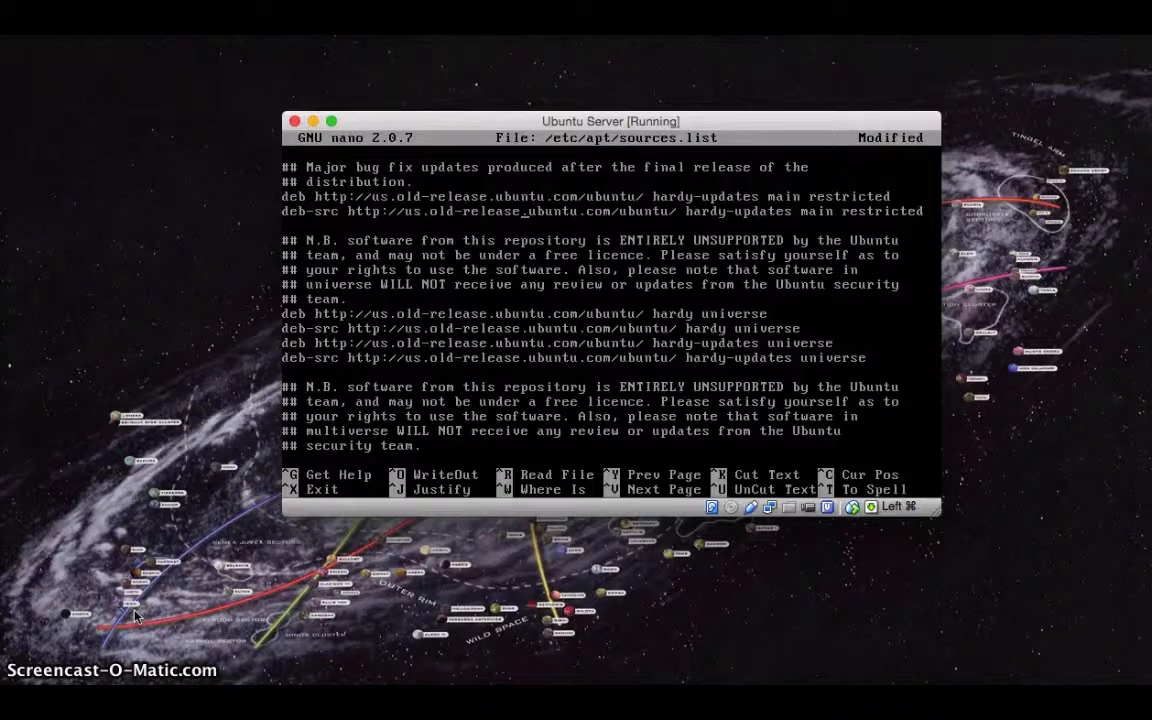
key("Up")
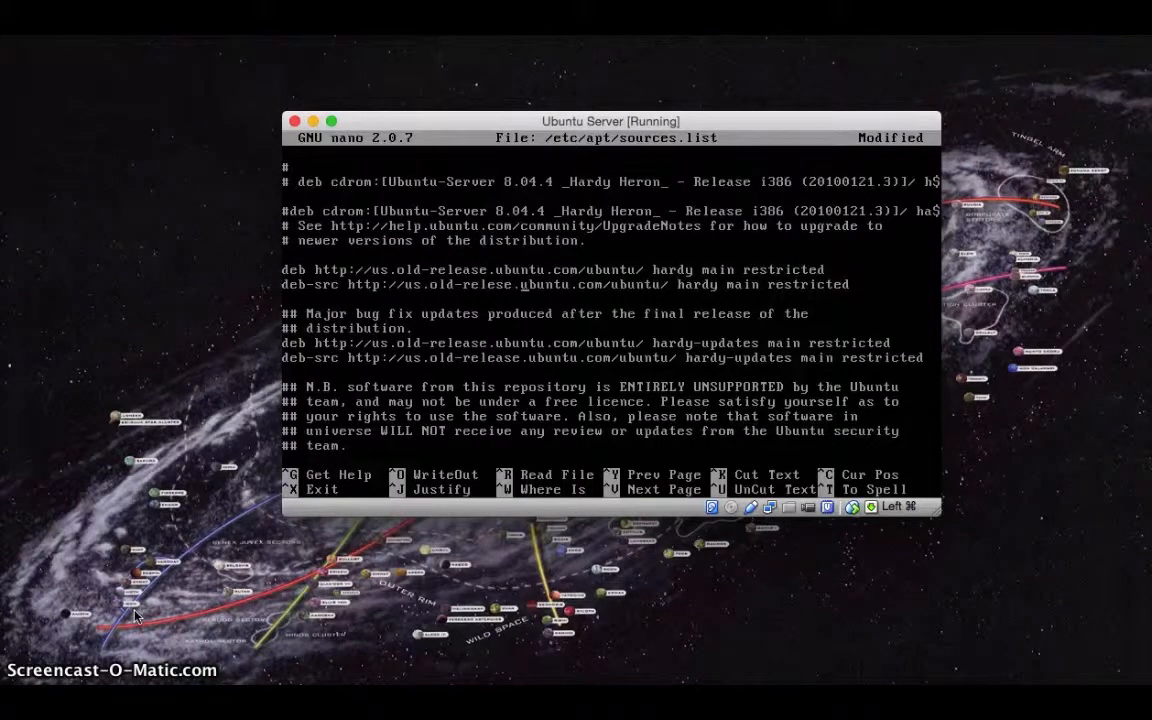
key("Left")
key("Left")
type("a")
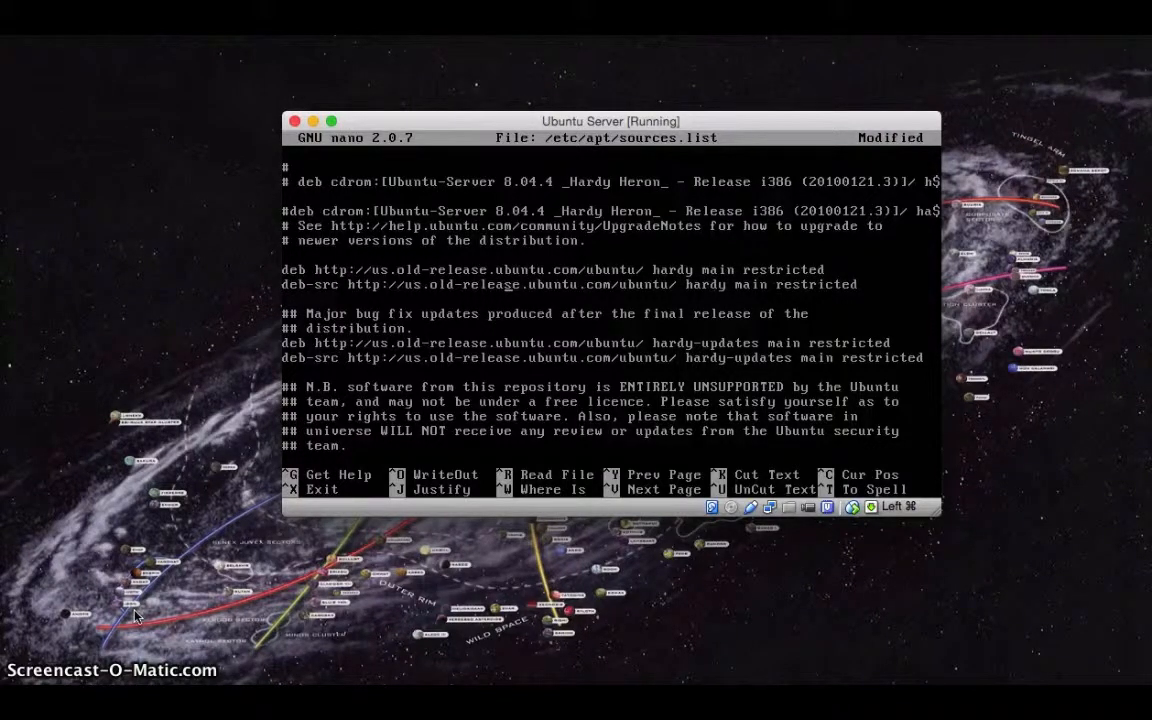
Check the remaining repository lines down to the hardy-security entries at the end of the file.
key("Down")
key("Down")
key("Down")
key("Down")
key("Down")
key("Down")
key("Down")
key("Down")
key("Down")
key("Down")
key("Down")
key("Down")
key("Down")
key("Down")
key("Down")
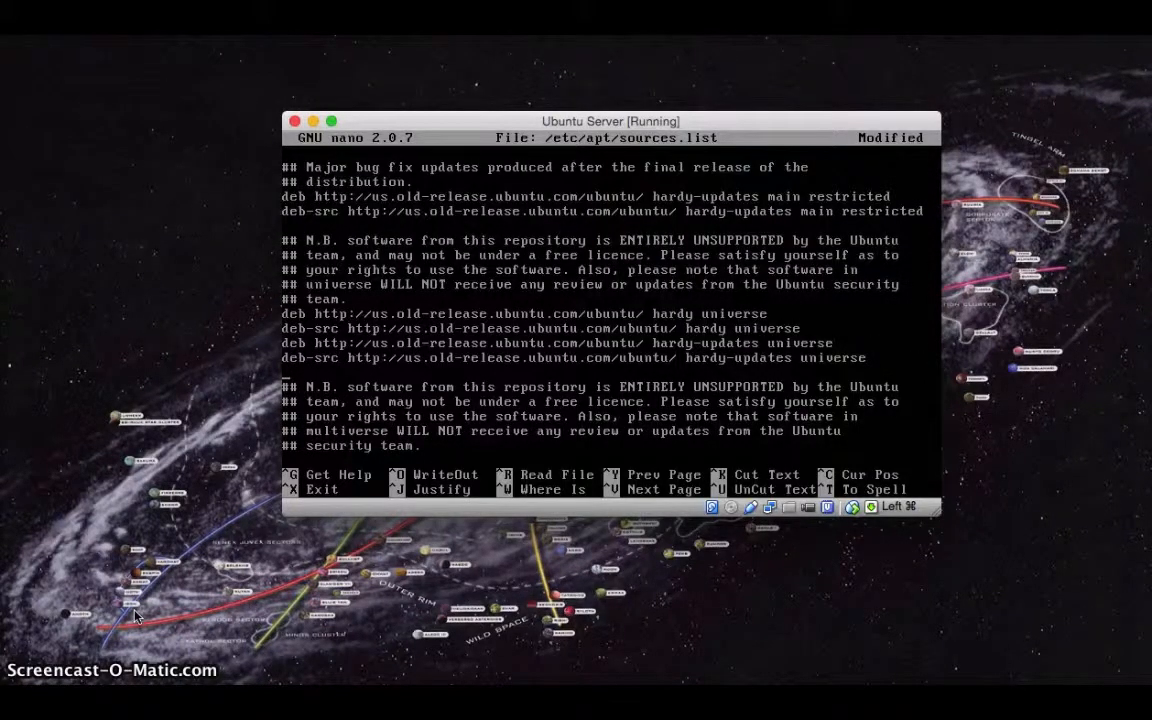
key("Down")
key("Down")
key("Down")
key("Down")
key("Down")
key("Down")
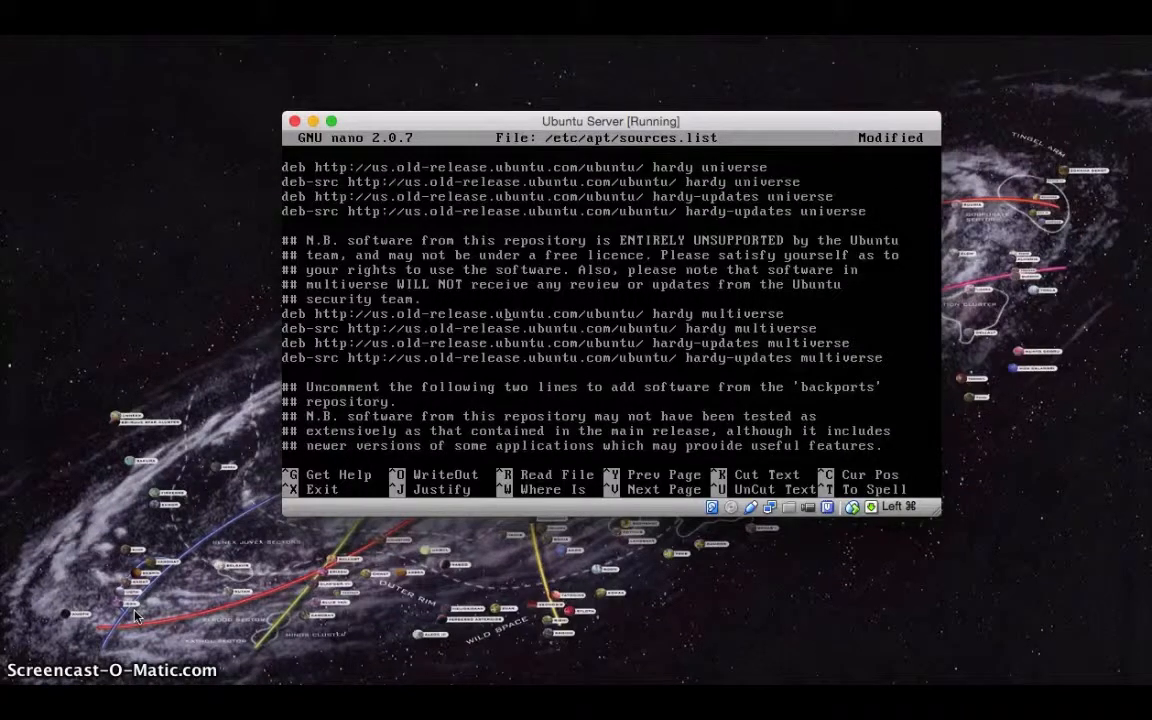
key("Down")
key("Down")
key("Down")
key("Down")
key("Down")
key("Down")
key("Down")
key("Down")
key("Down")
key("Down")
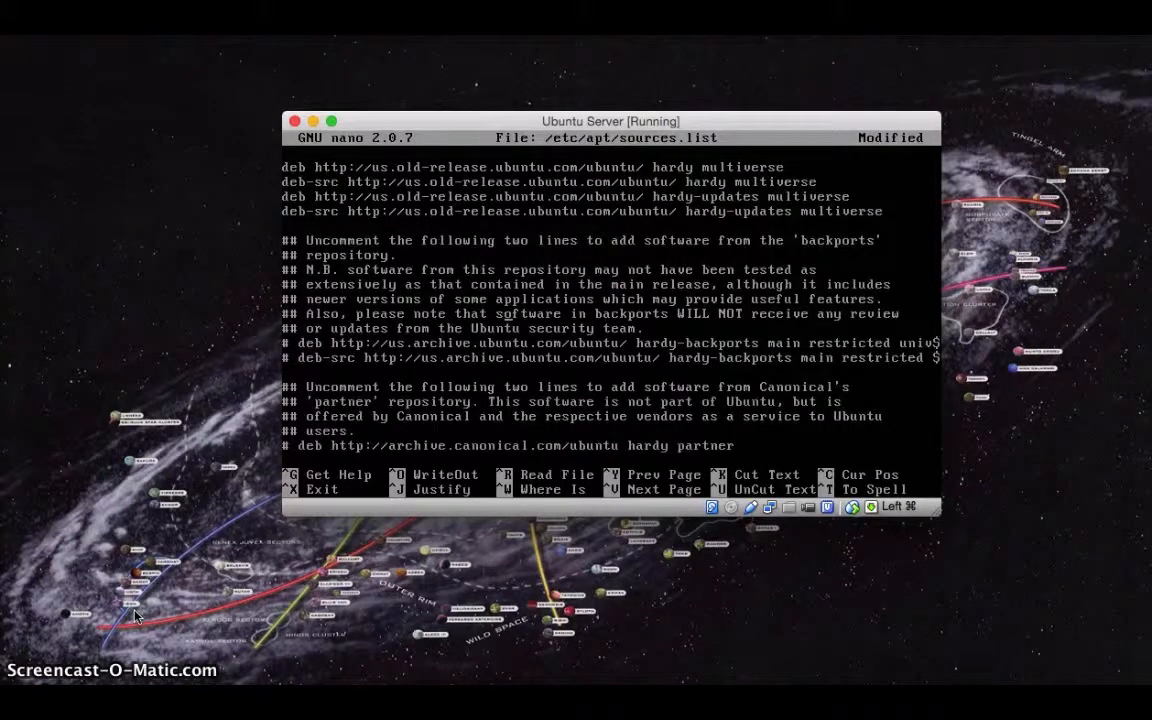
key("Down")
key("Left")
key("Left")
key("Down")
key("Down")
key("Down")
key("Down")
key("Down")
key("Down")
key("Down")
key("Down")
key("Down")
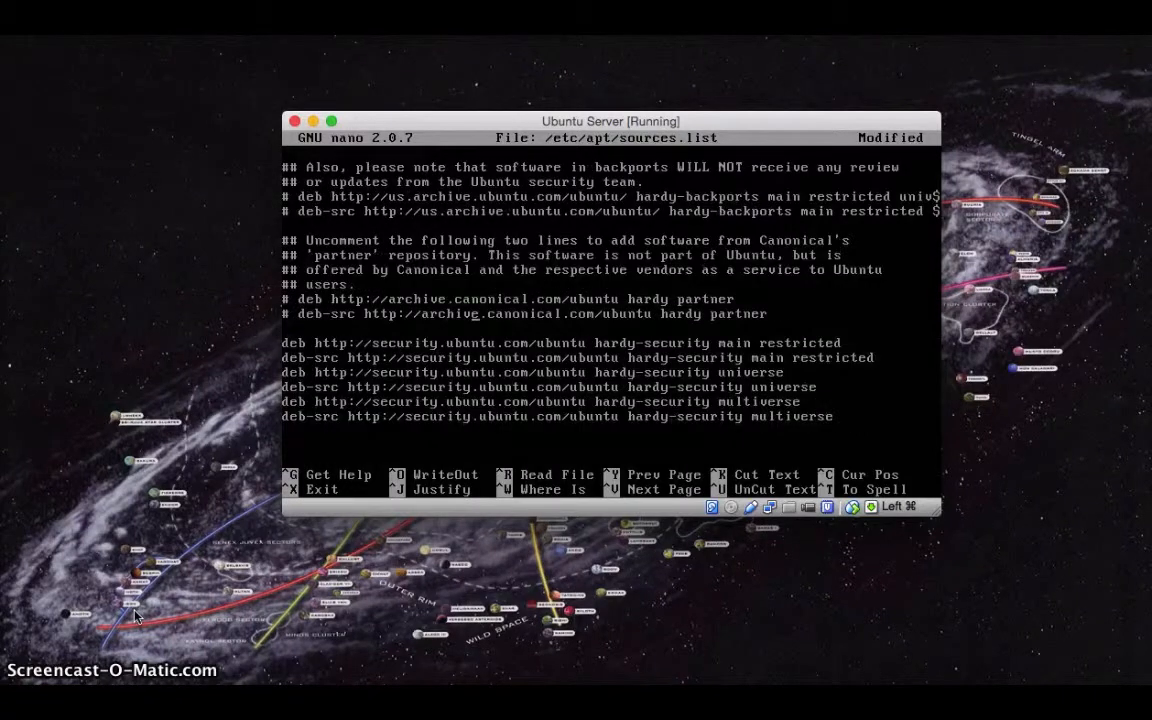
key("Down")
key("Down")
key("Down")
key("Down")
key("Down")
Save the edited /etc/apt/sources.list under its existing name and exit nano.
key("ctrl+x")
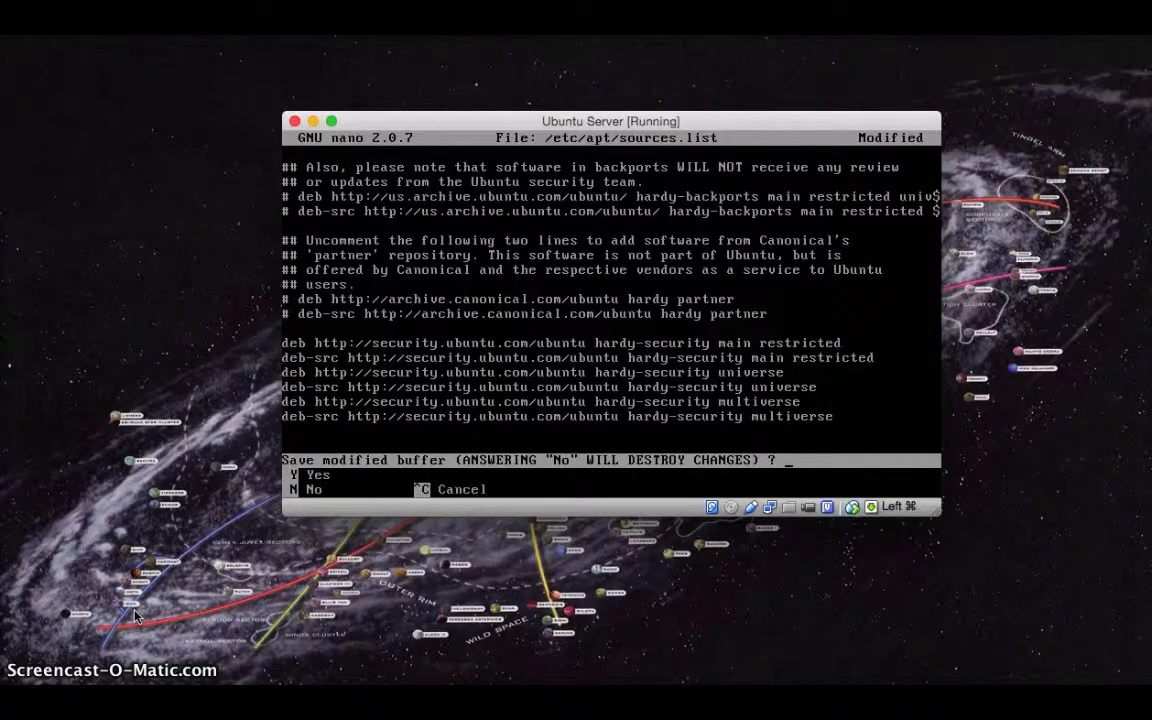
key("y")
key("Return")
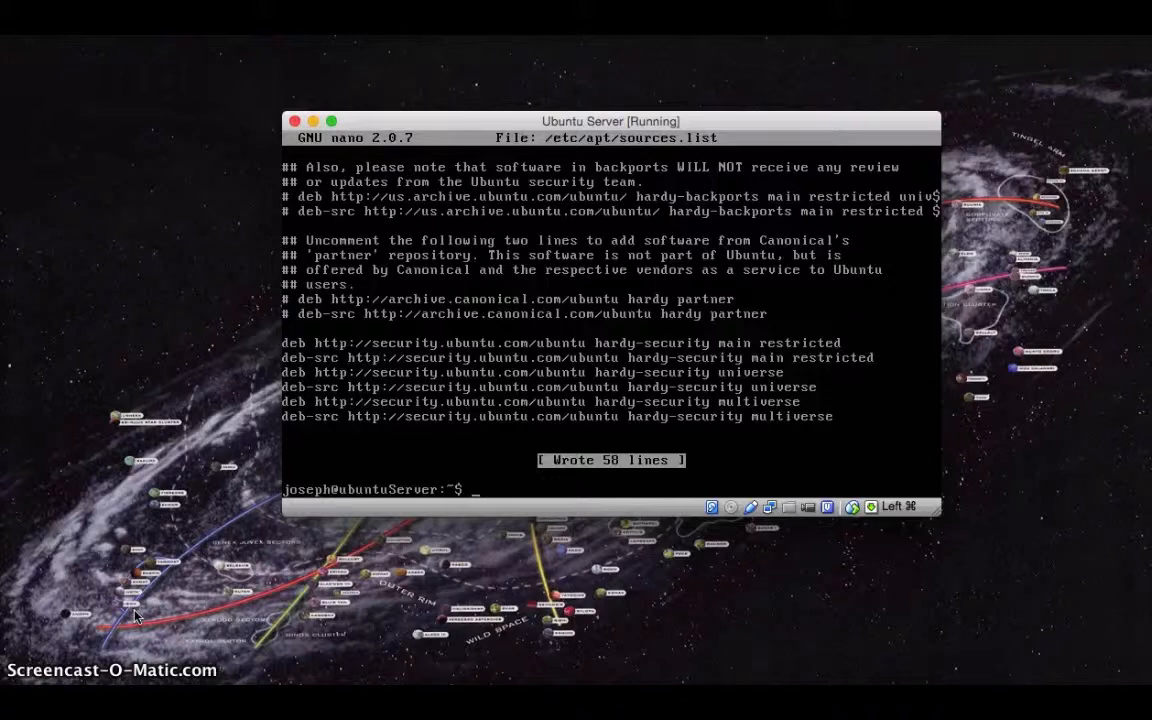
Run "sudo do-release-upgrade -d" and agree to start the release upgrade.
type("sudo do")
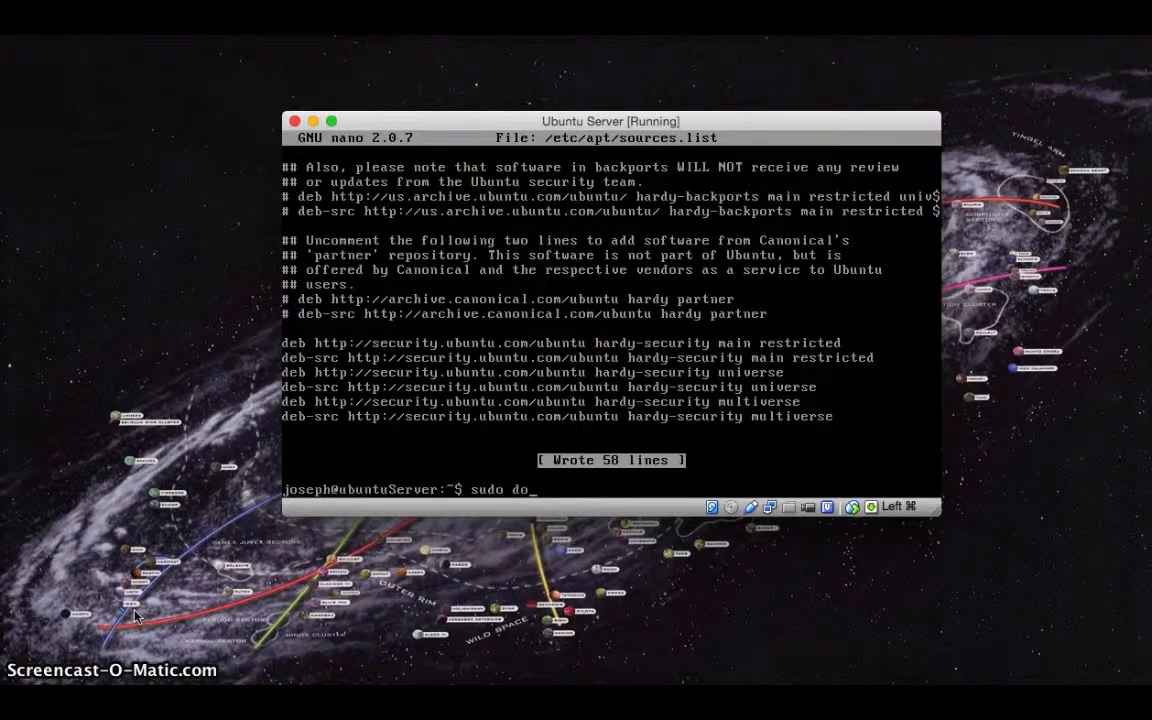
type("-release-upgrade ")
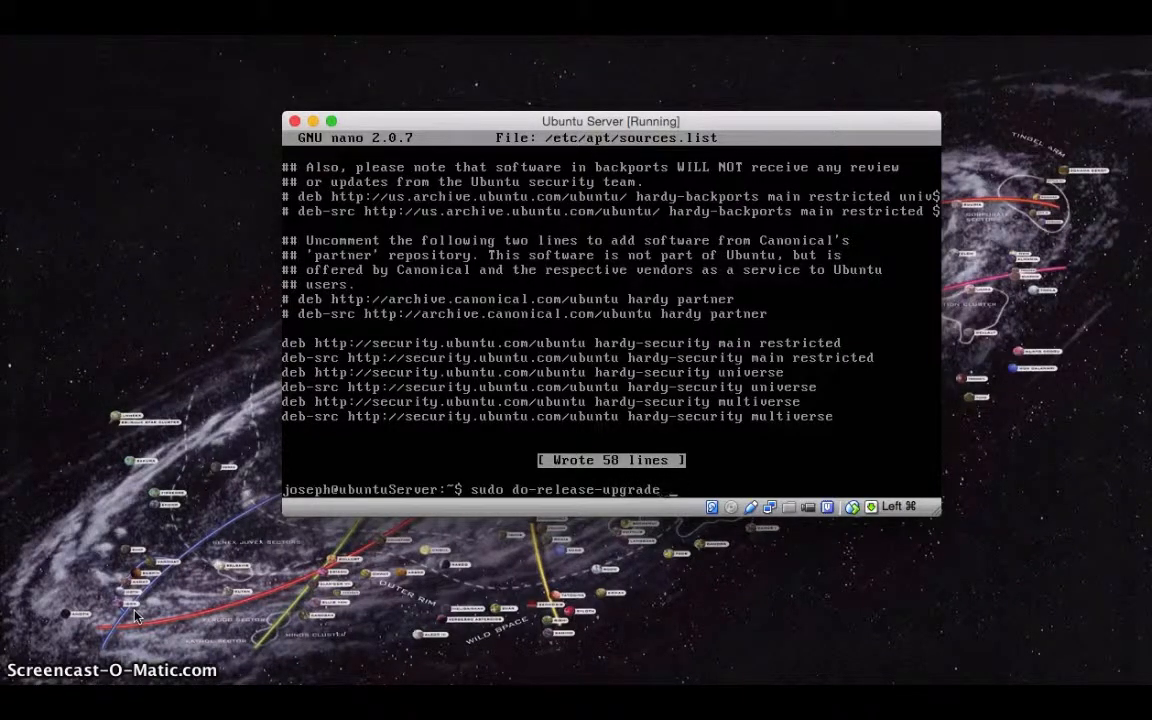
type("-d")
key("Return")
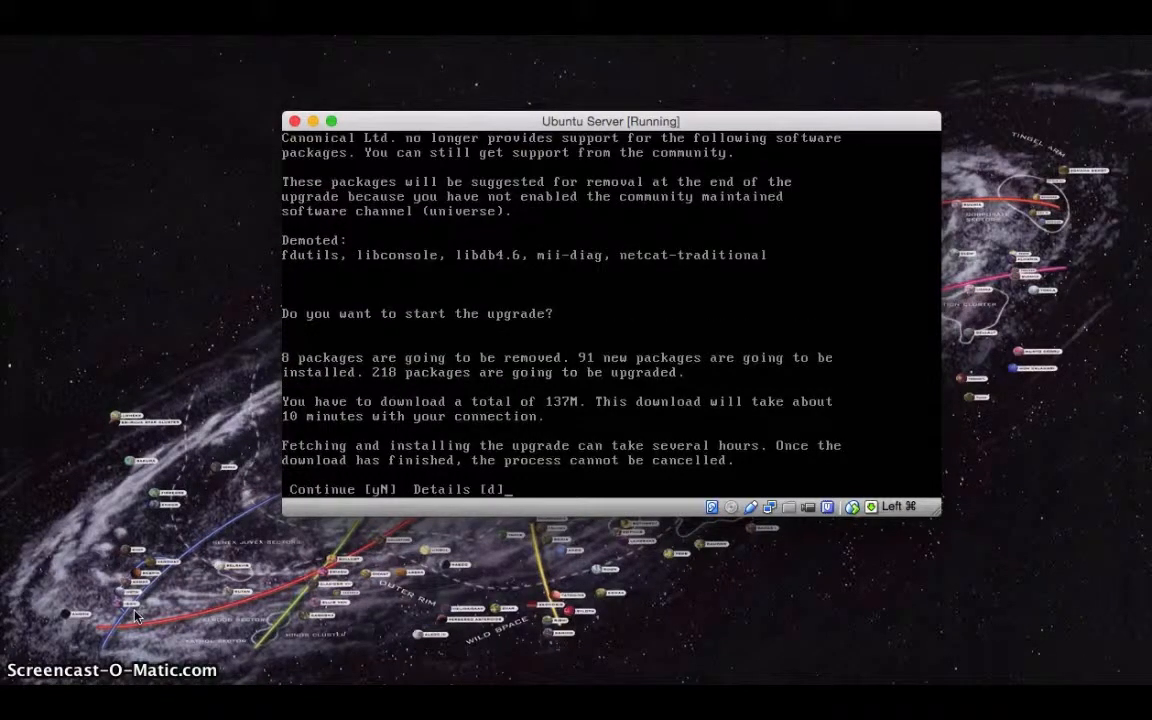
type("y")
key("Return")
left_click(80, 575)
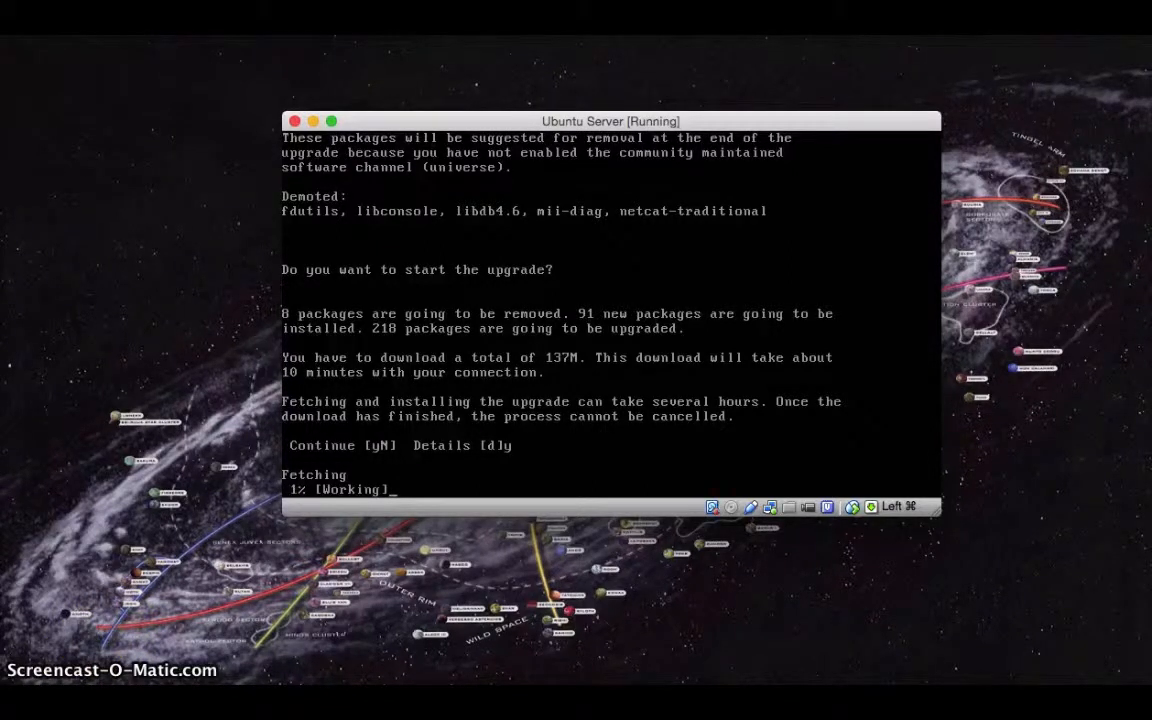
Install the package maintainer's version of /etc/dhcp3/dhclient.conf and agree to the restart that finishes the upgrade.
left_click(726, 384)
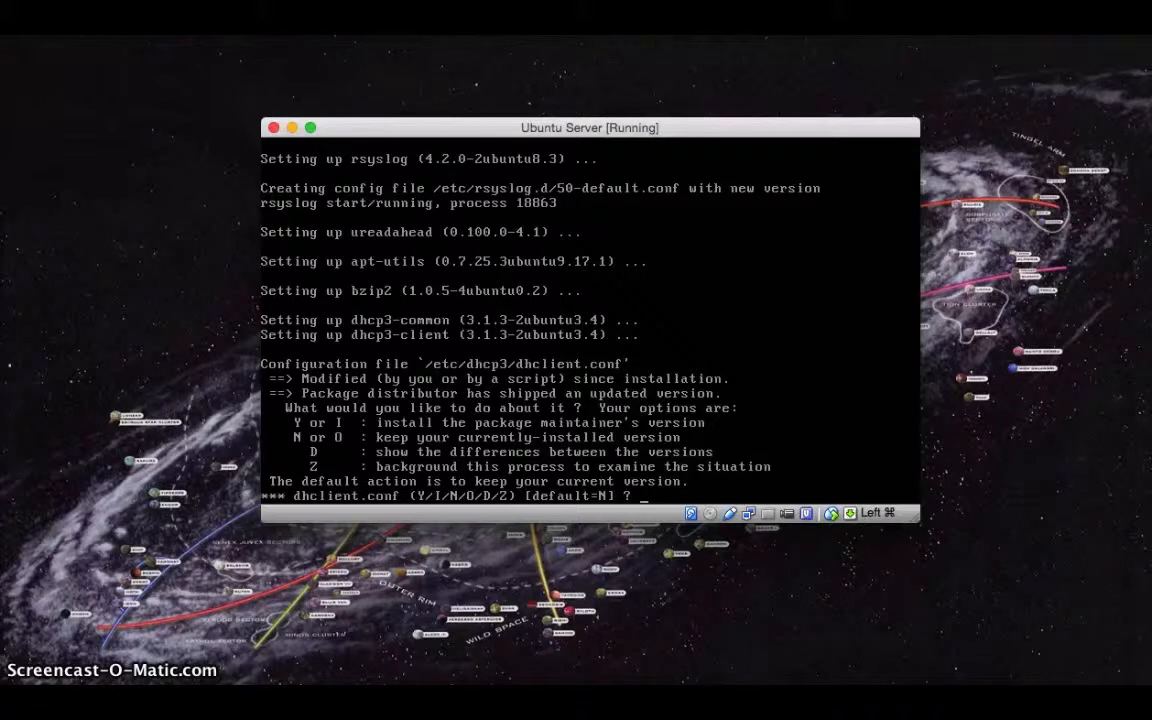
type("y")
key("Return")
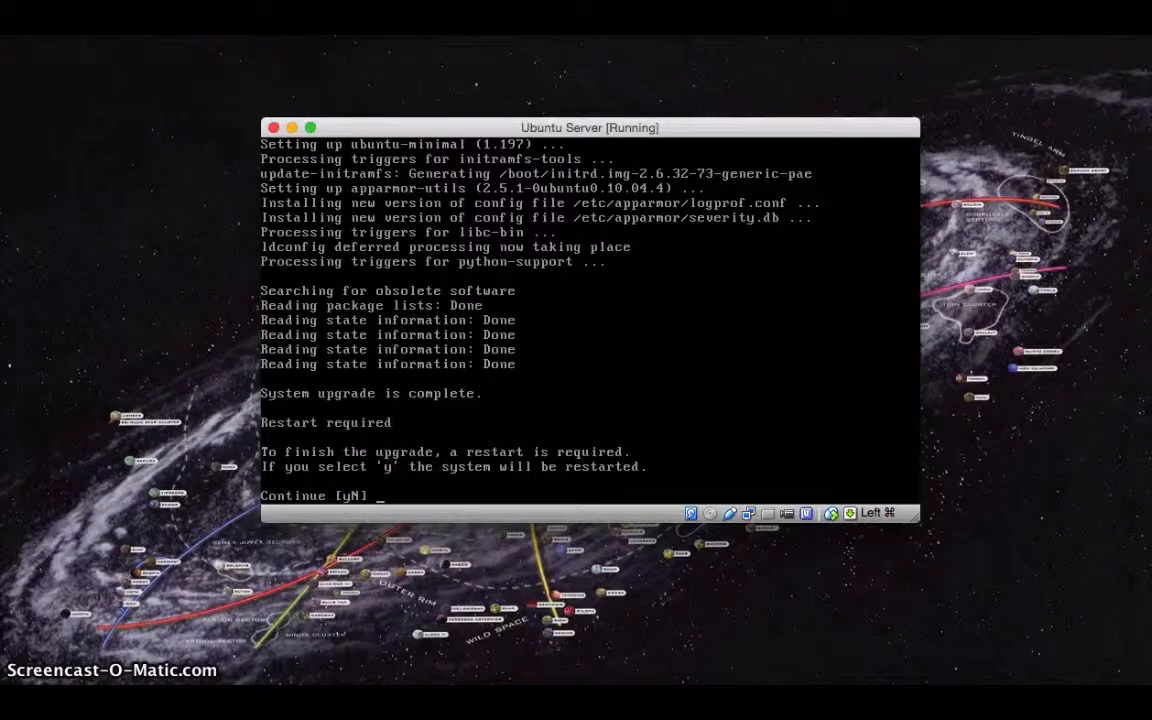
type("y")
key("Return")
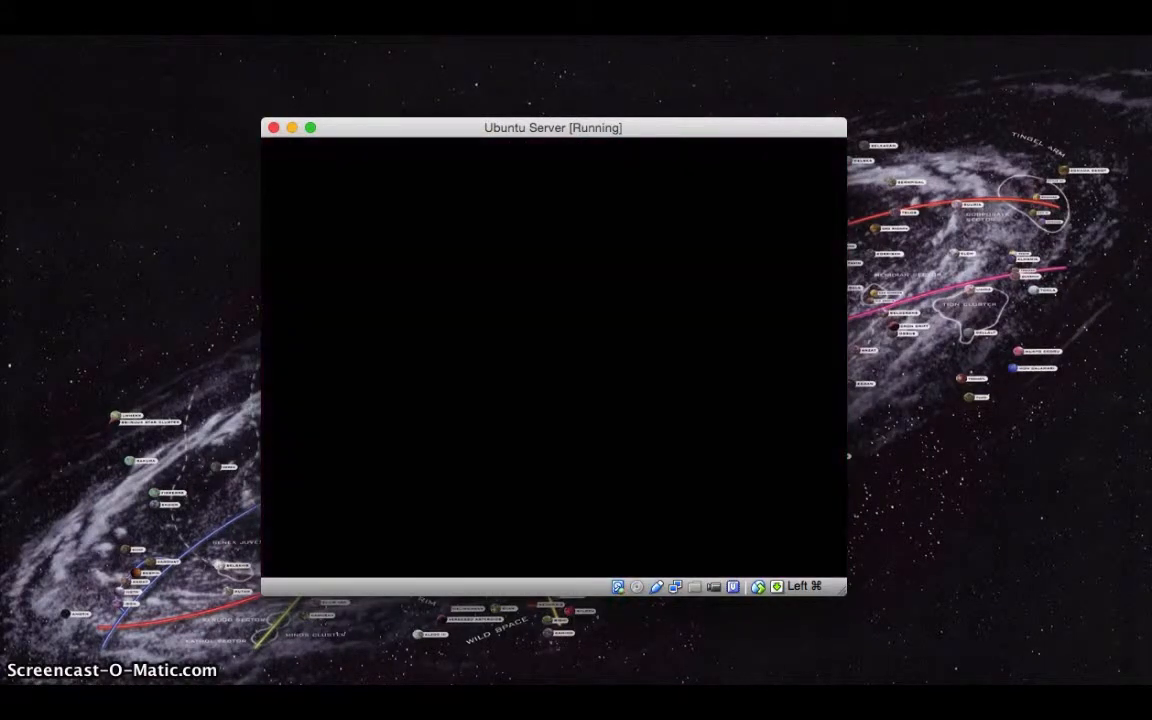
Log in to the restarted server with the account's user name and password.
type("jose")
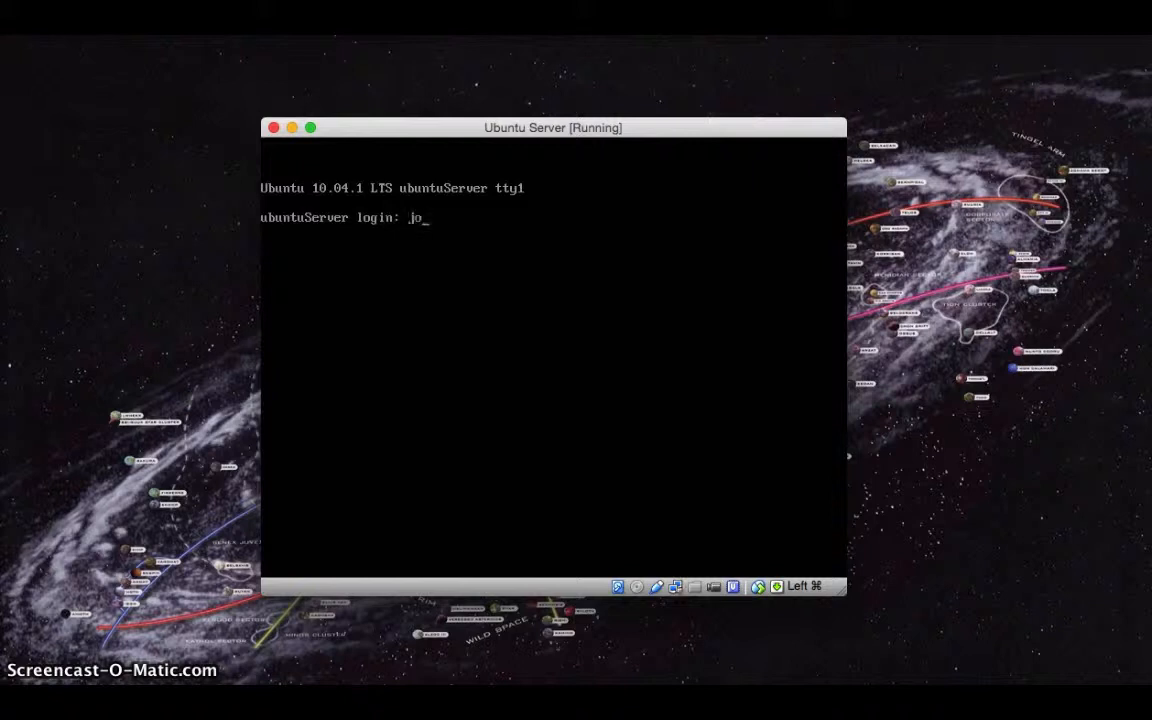
type("ph")
key("Return")
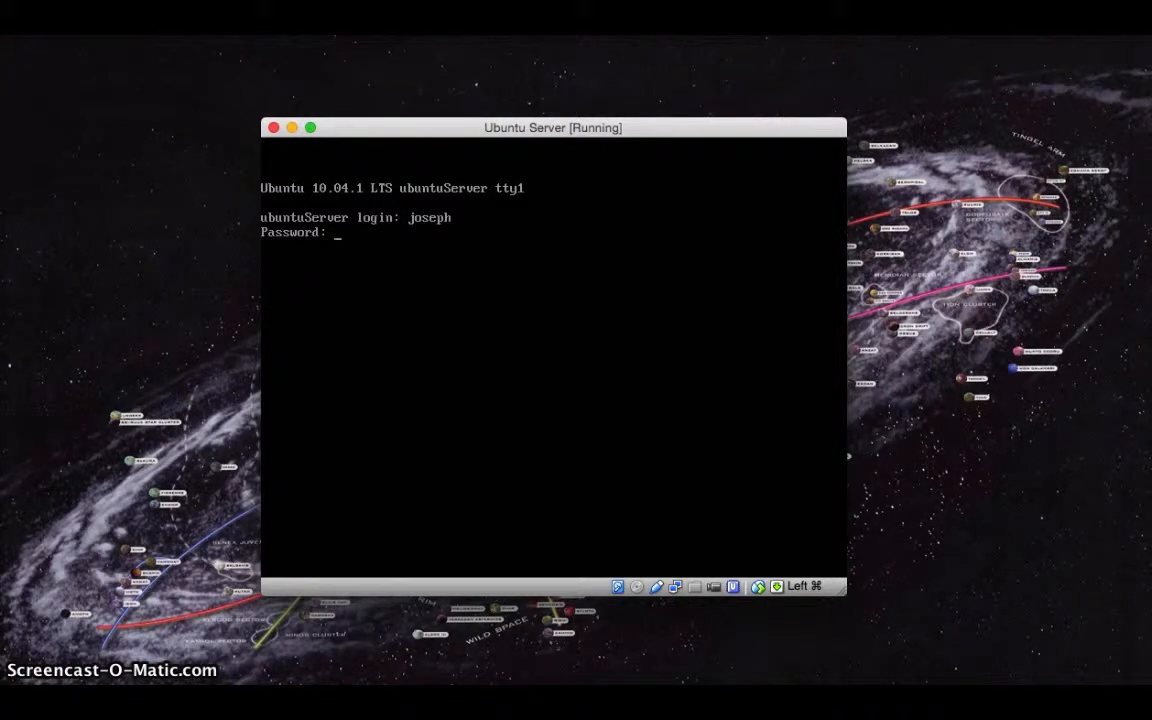
key("Return")
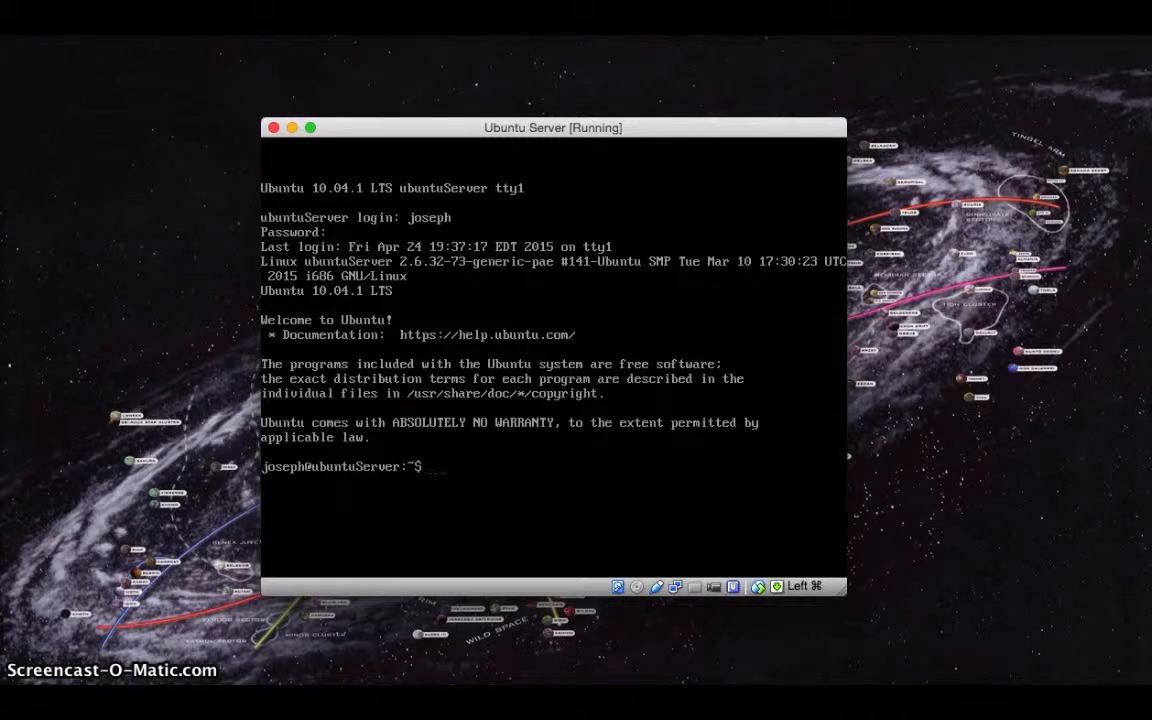
Refresh the package lists with "sudo apt-get update", authorising it with the account password.
type("sudo apt-get u")
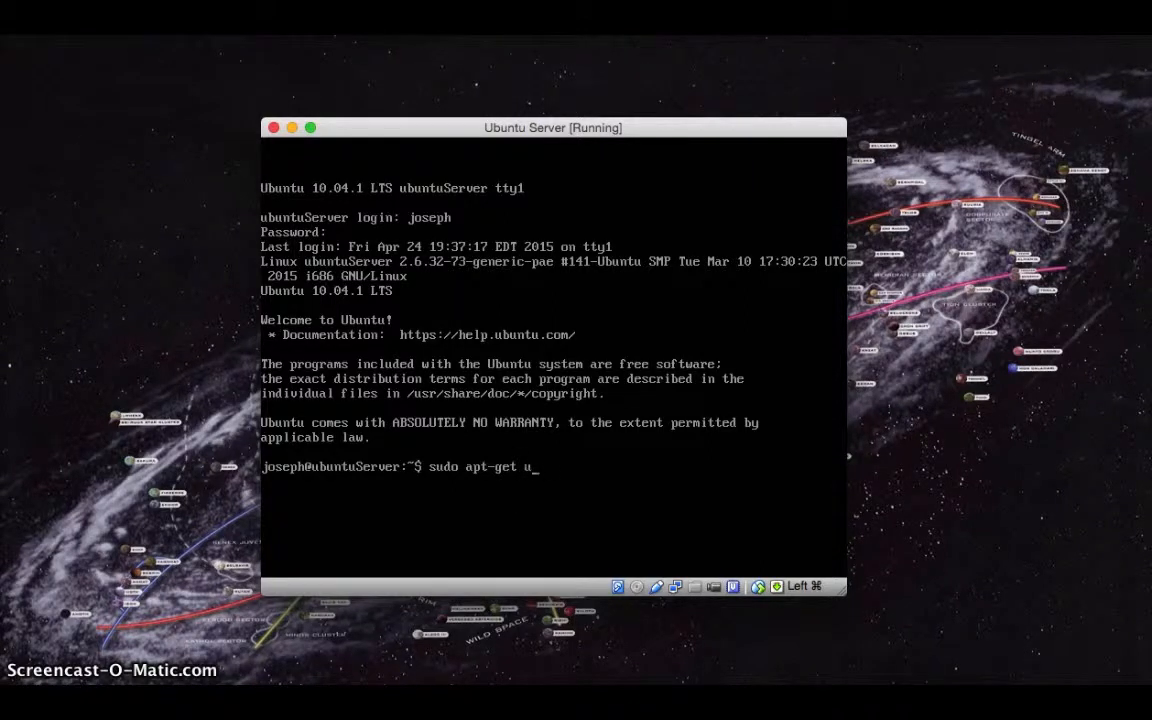
type("pdate")
key("Return")
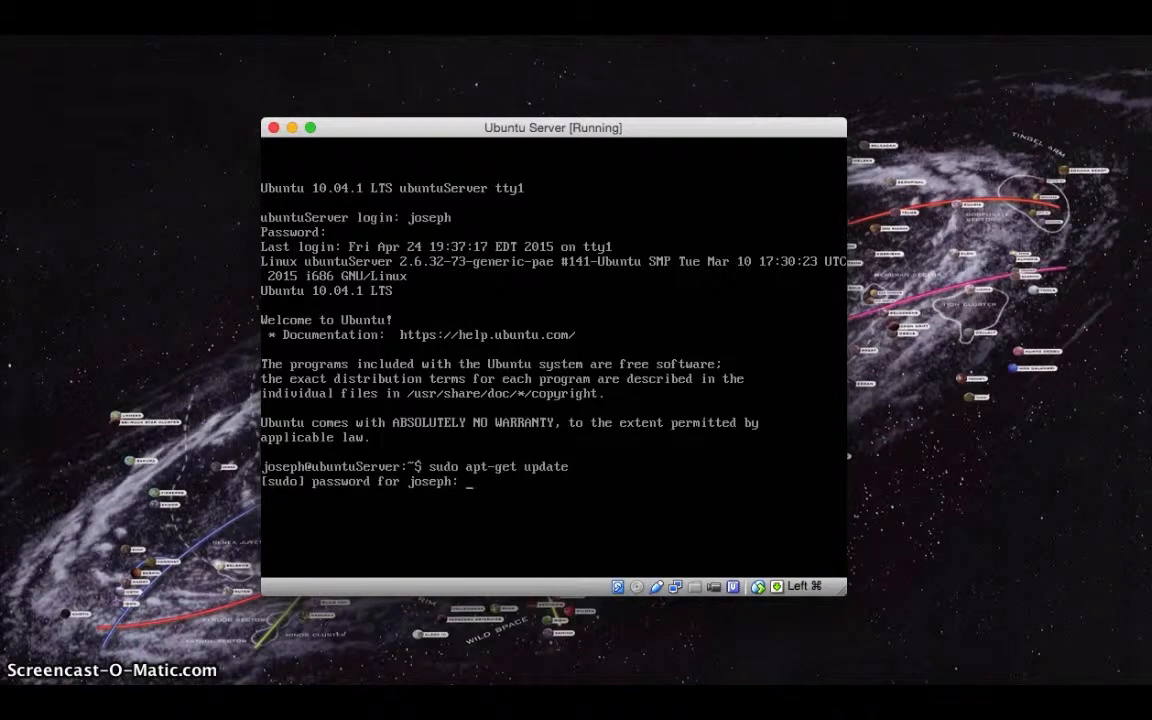
key("Return")
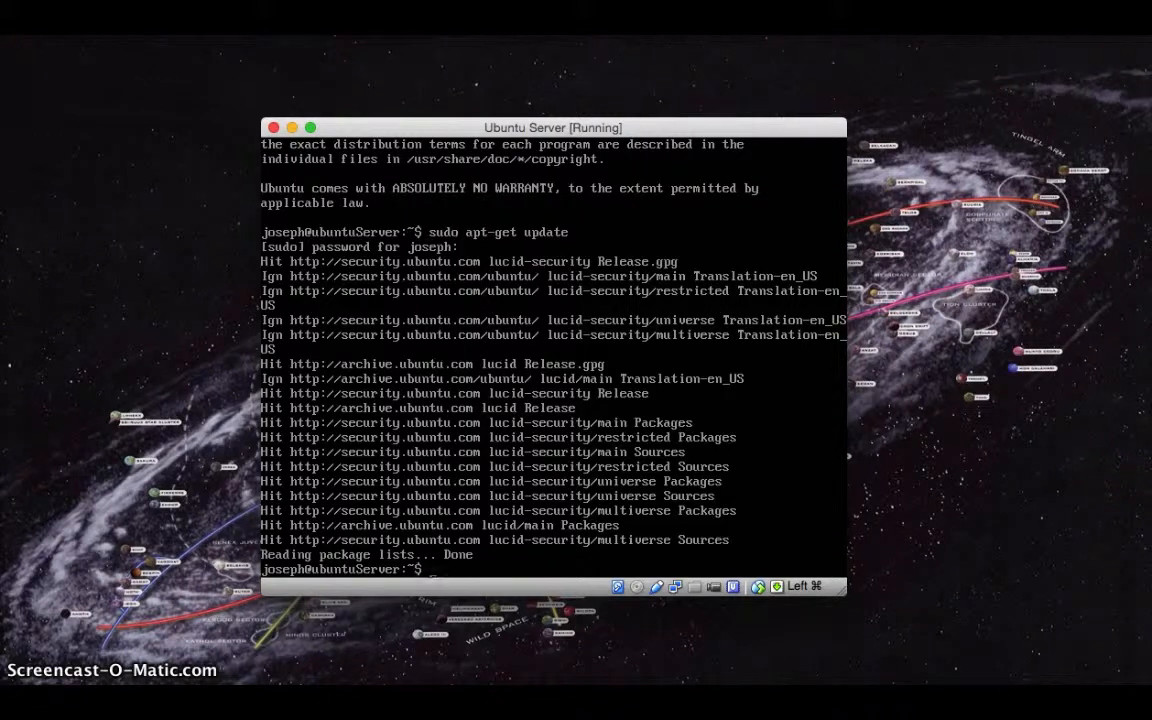
Install the bind9, dnsutils and bind9-doc packages with apt-get and accept the installation.
type("sudo apt-get i")
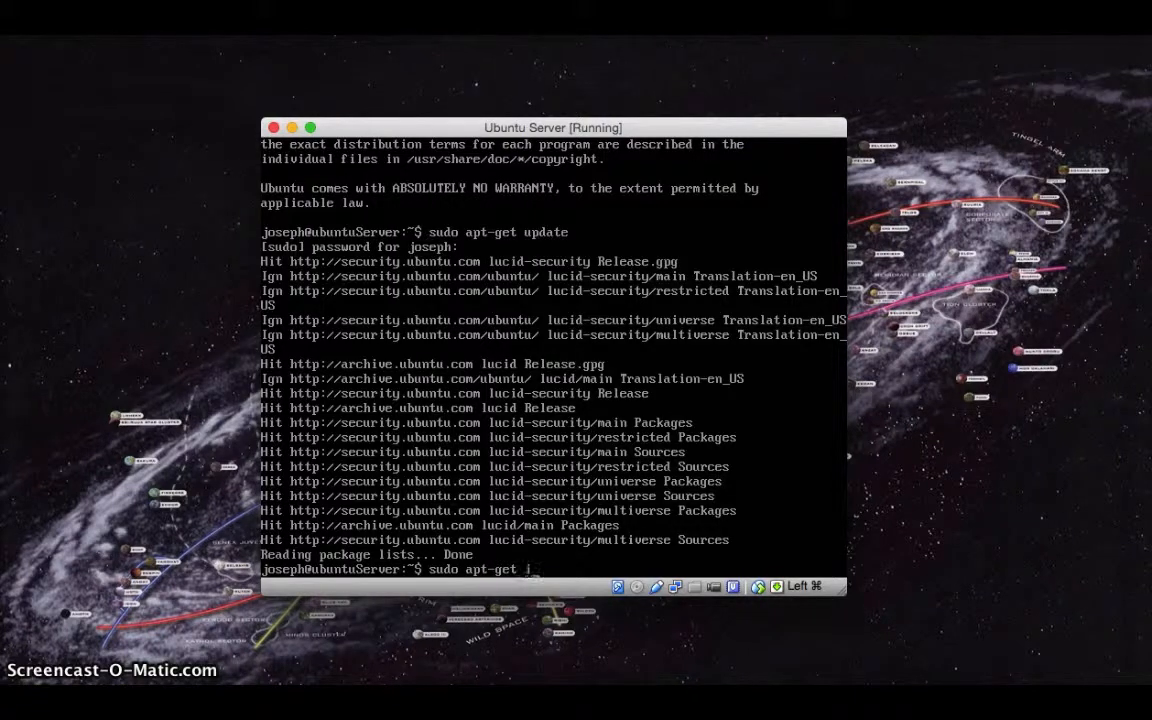
type("nstall bind9 dns")
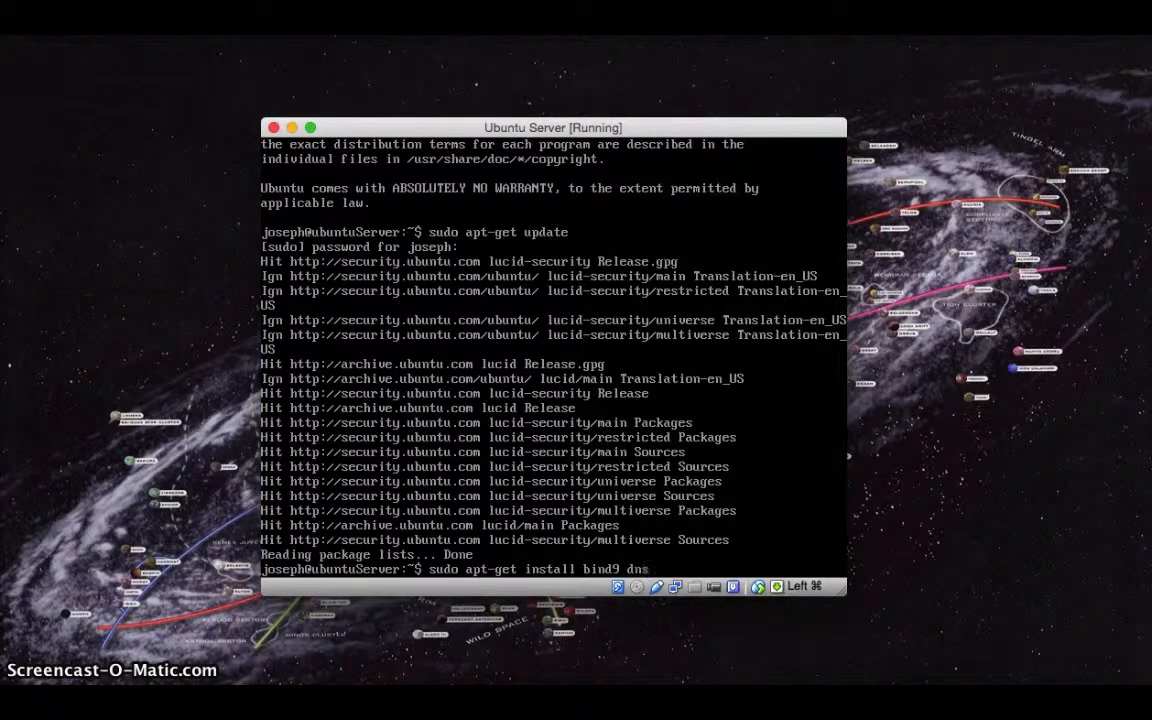
type("utils")
type("bind9-doc")
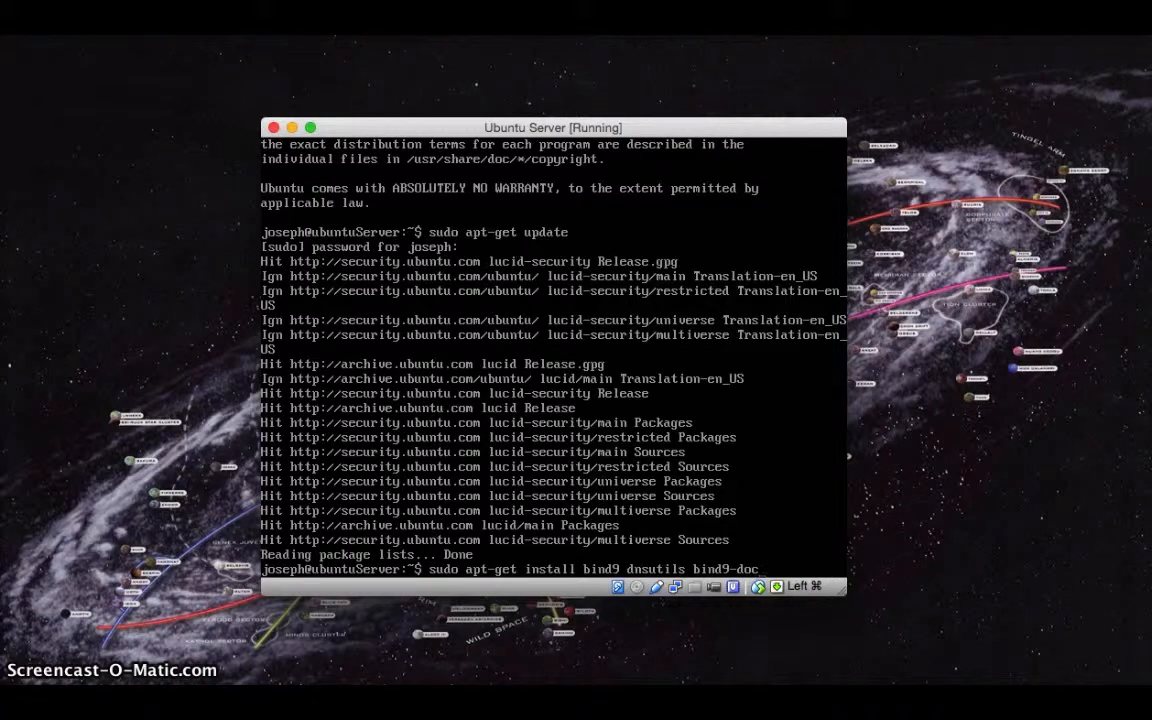
key("Return")
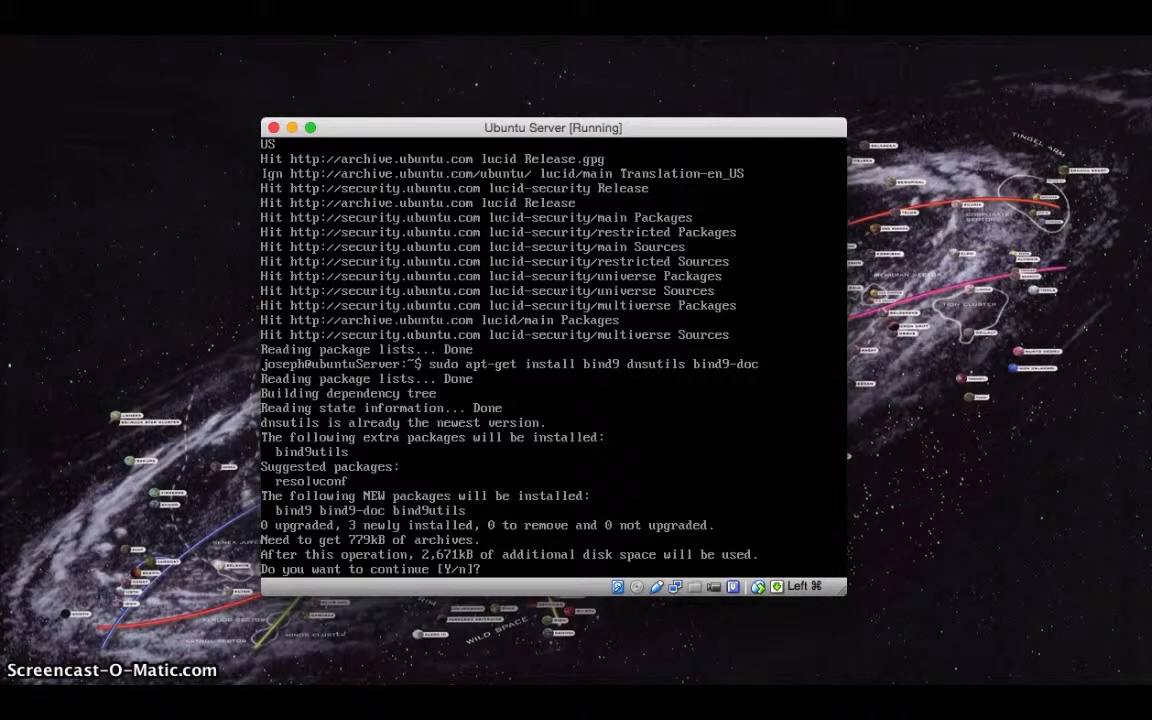
type("y")
key("Return")
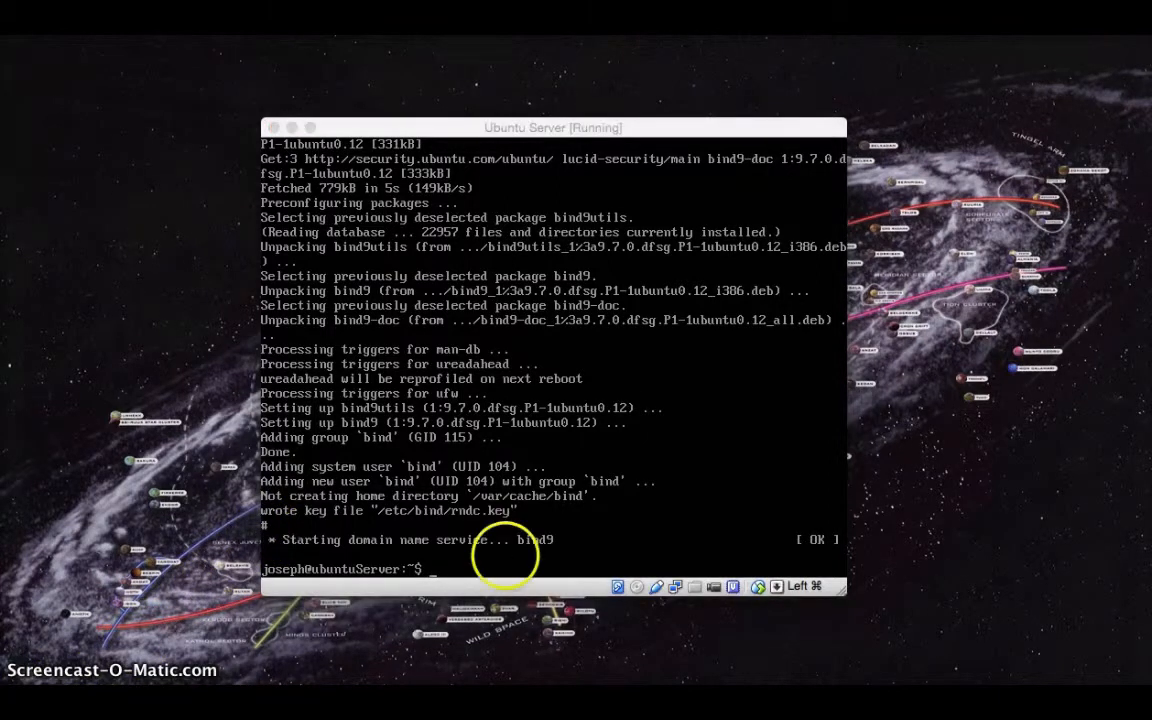
Open /etc/bind/named.conf.options in nano with sudo rights.
left_click(505, 558)
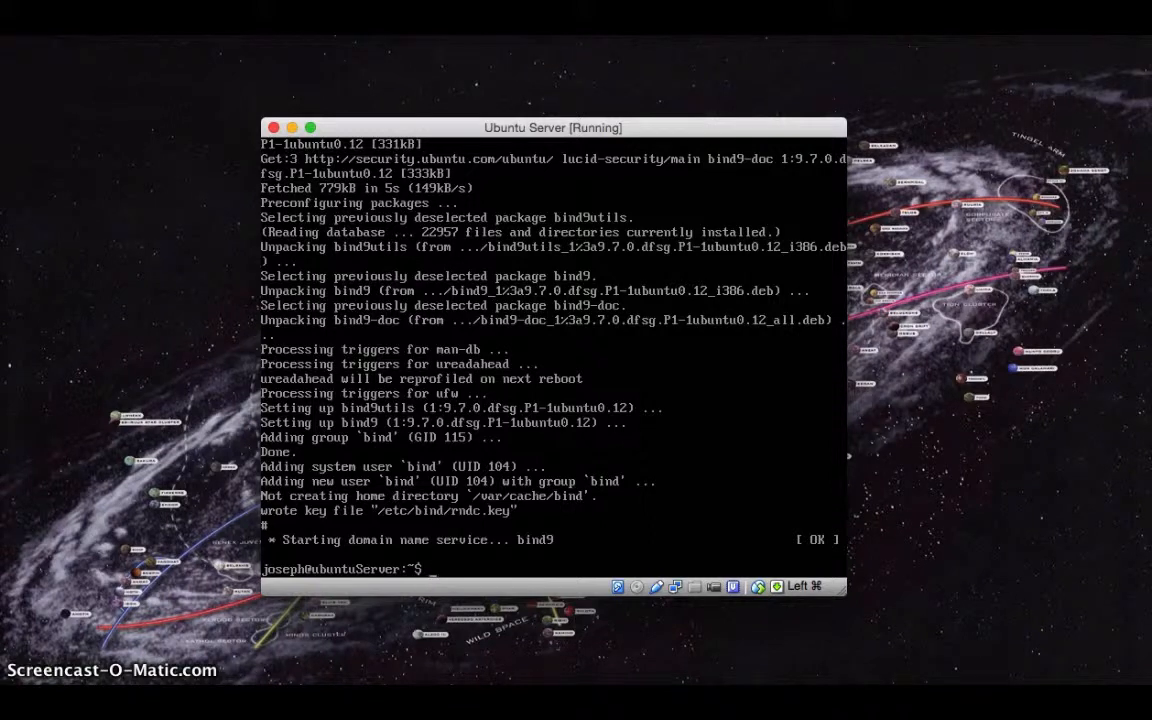
type("sudo nano")
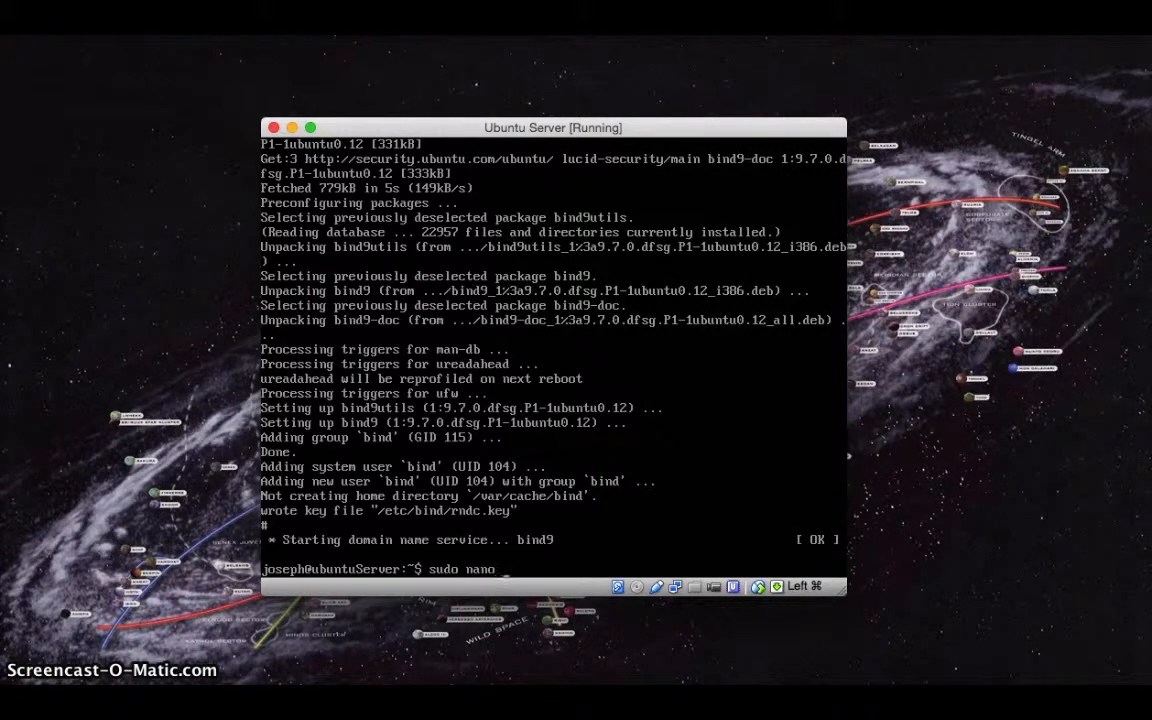
type(" /etc/bind/n")
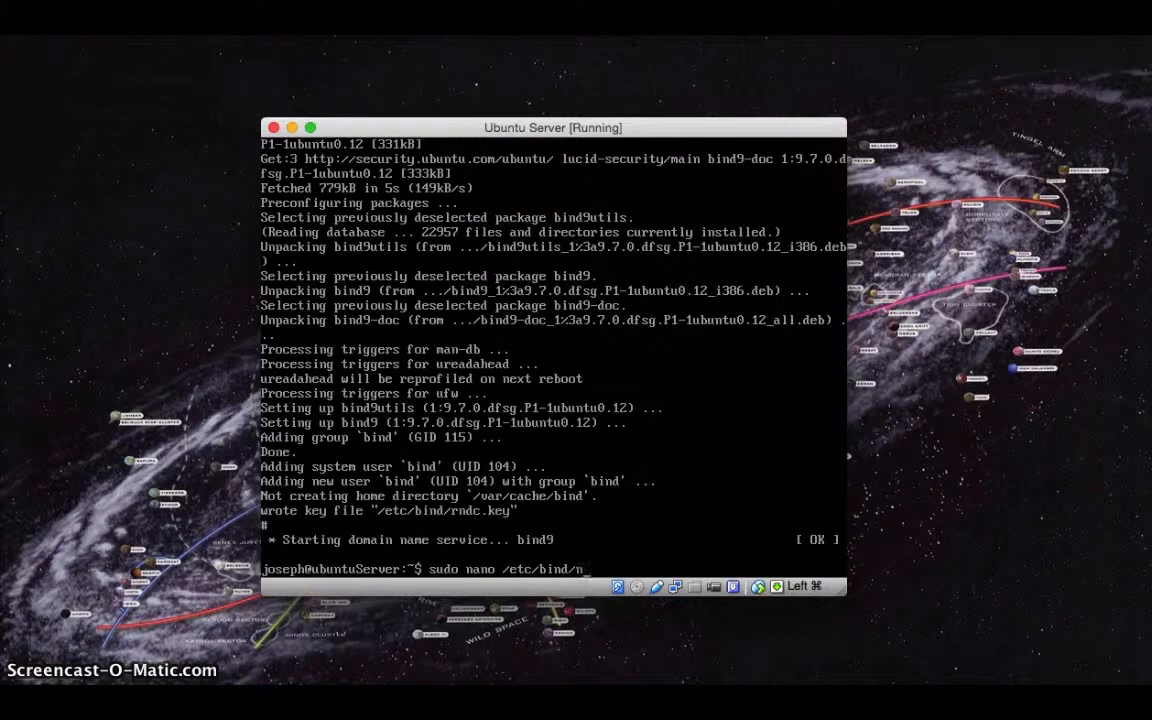
type("amed.")
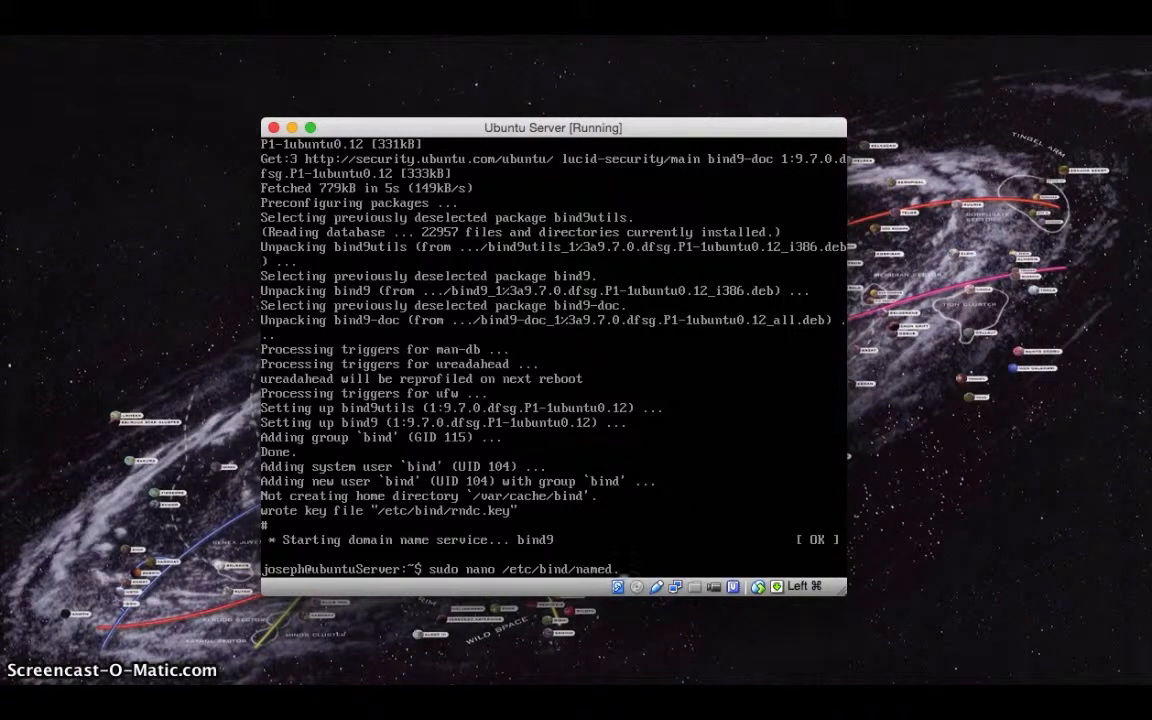
type("conf.options")
key("Return")
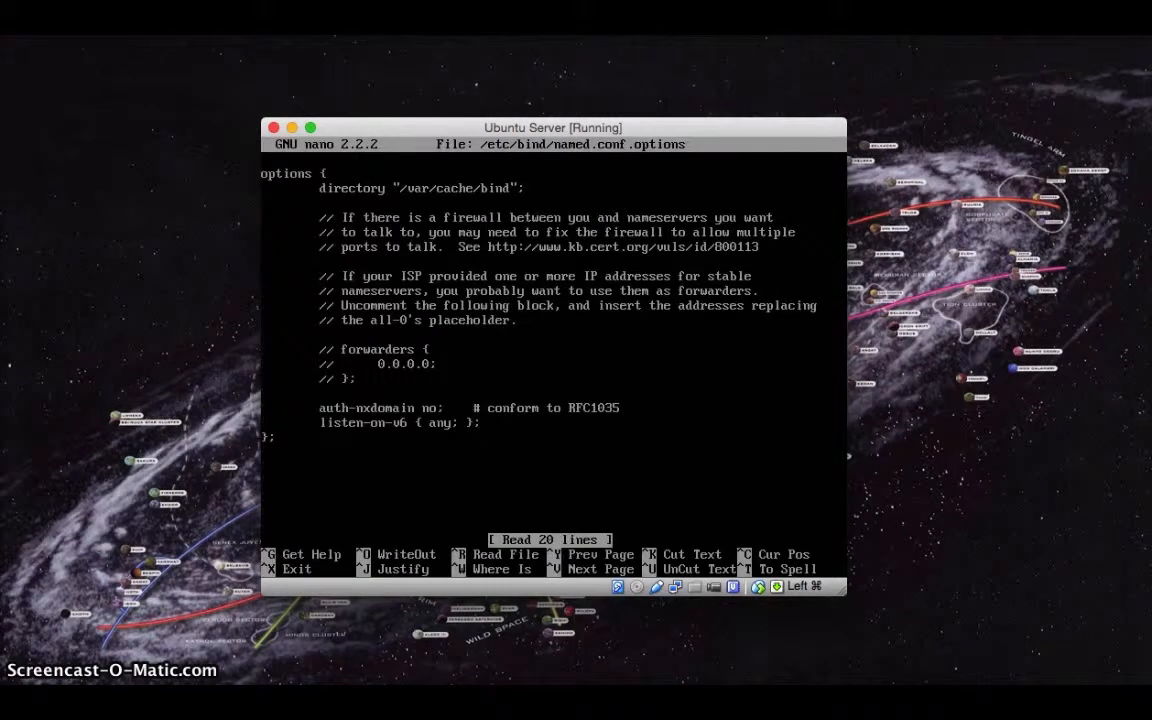
Uncomment the three lines of the forwarders block by removing their leading slashes.
key("Down")
key("Down")
key("Down")
key("Down")
key("Down")
key("Down")
key("Down")
key("Right")
key("Right")
key("BackSpace")
key("BackSpace")
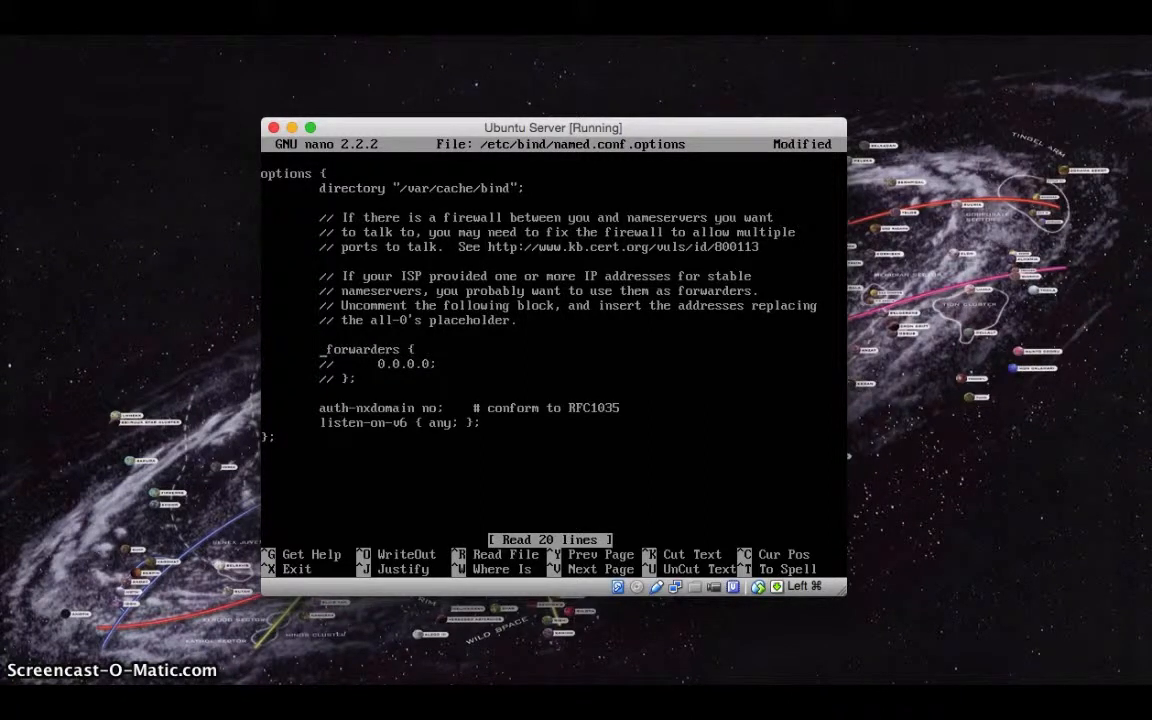
key("Down")
key("Right")
key("Right")
key("BackSpace")
key("BackSpace")
key("Down")
key("Right")
key("Right")
key("BackSpace")
key("BackSpace")
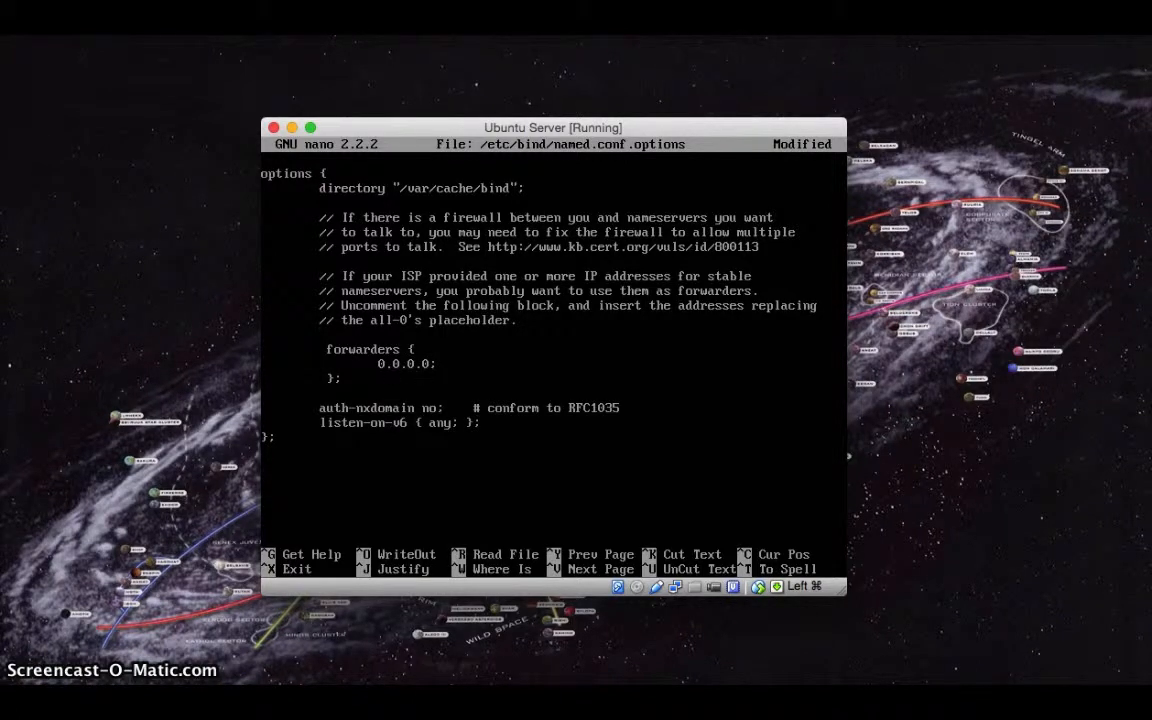
Replace the placeholder address in the forwarders block with 8.8.8.8; and add 8.8.4.4; on a new line below it.
key("BackSpace")
key("BackSpace")
key("BackSpace")
key("BackSpace")
key("BackSpace")
key("BackSpace")
key("BackSpace")
type("8.8.8.8")
key("Return")
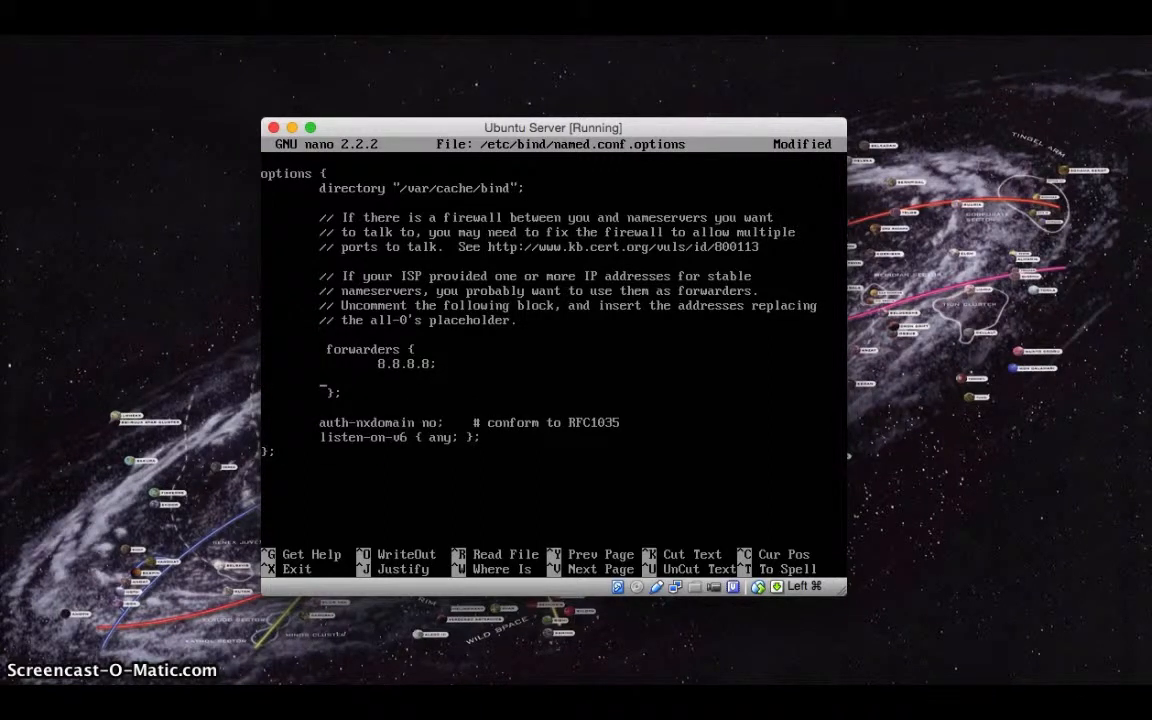
type("8.8.4.4.4;")
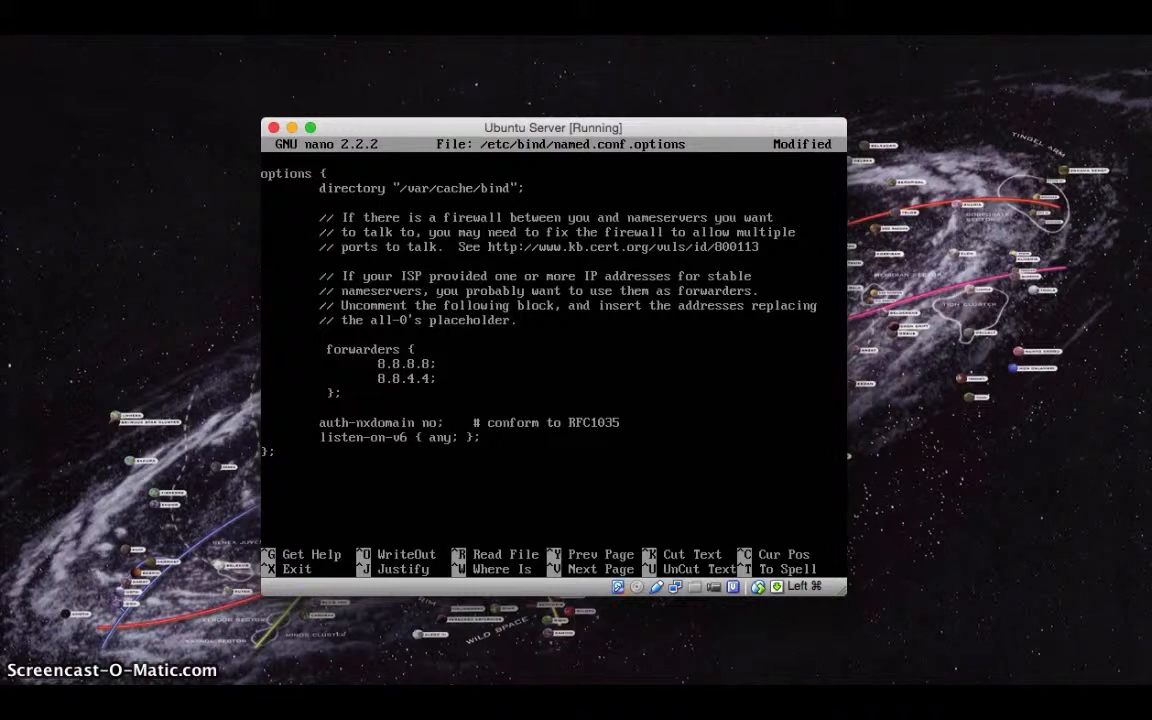
Save named.conf.options under its existing name and exit nano.
key("ctrl+x")
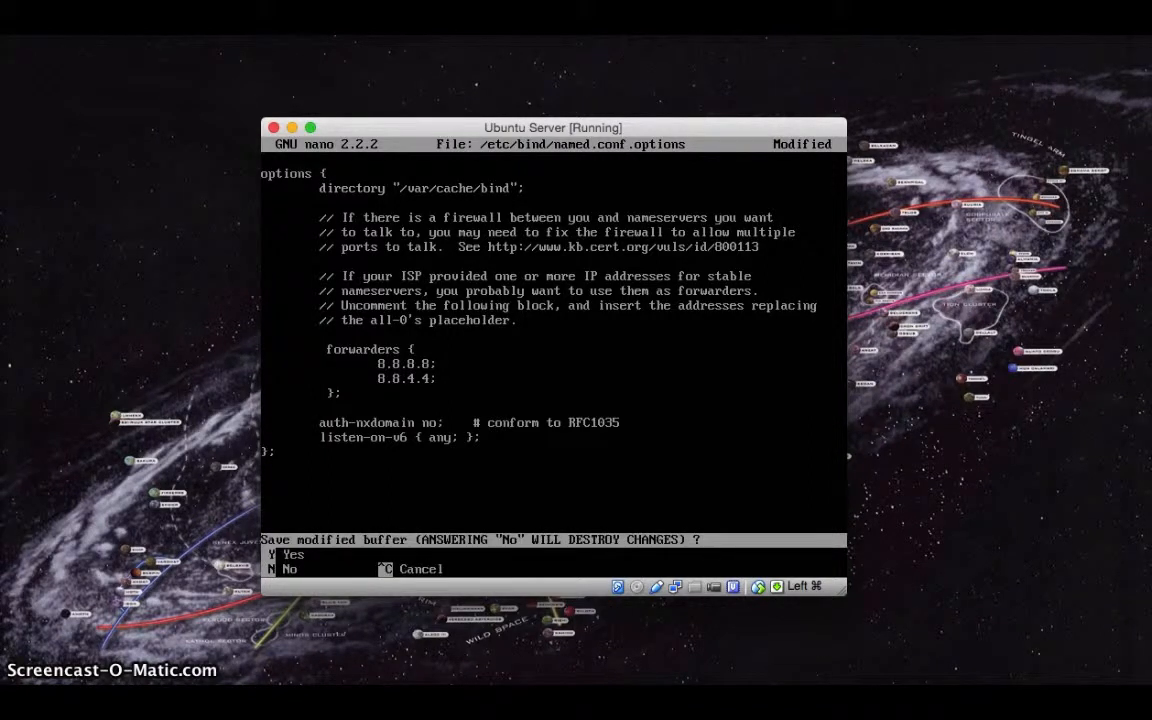
key("y")
key("Return")
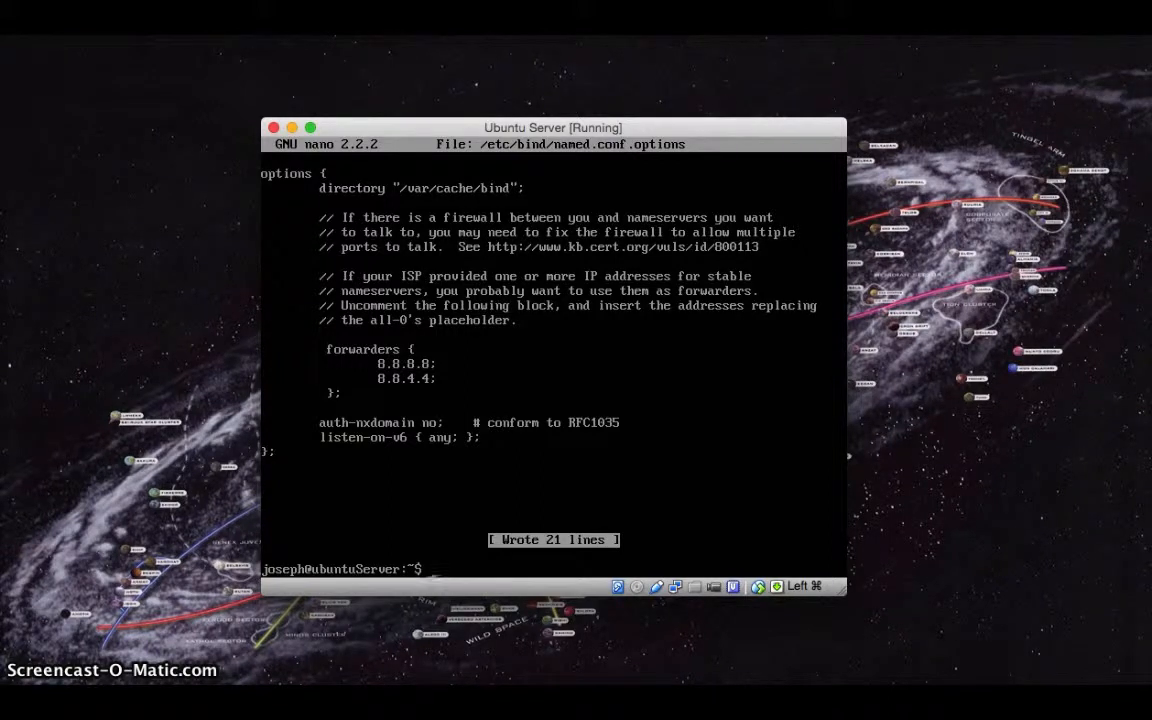
Open /etc/bind/named.conf.local in nano with sudo rights.
type("sudo nano /etc")
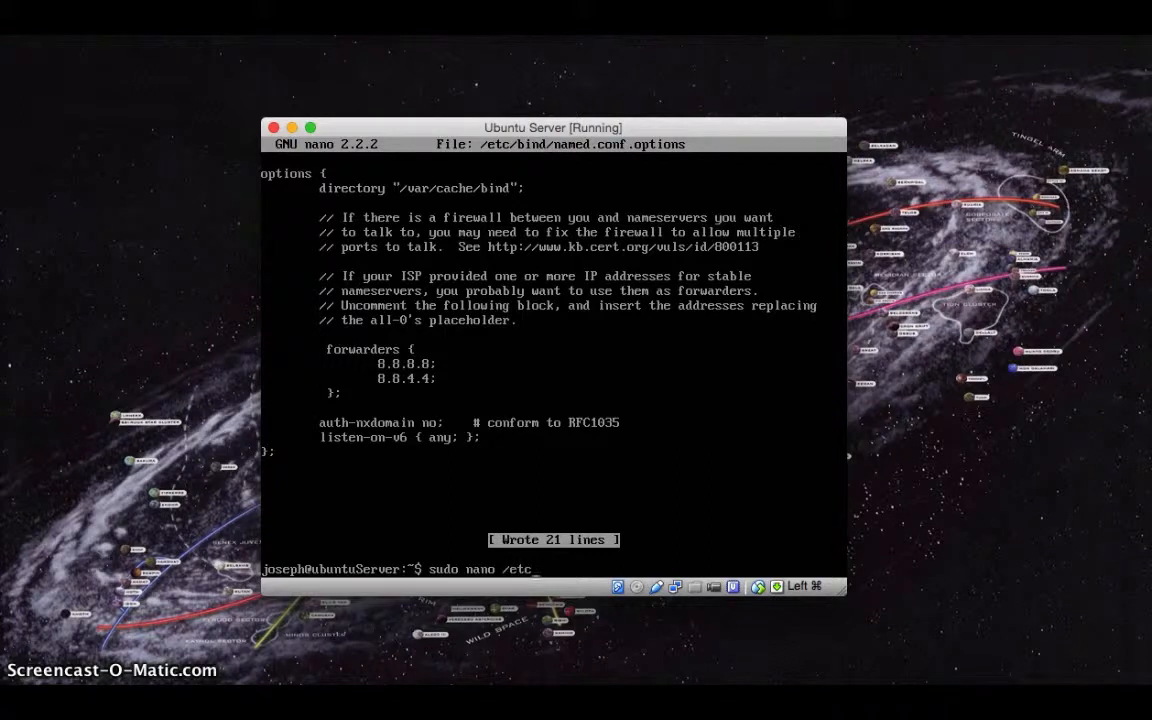
type("/bind/name")
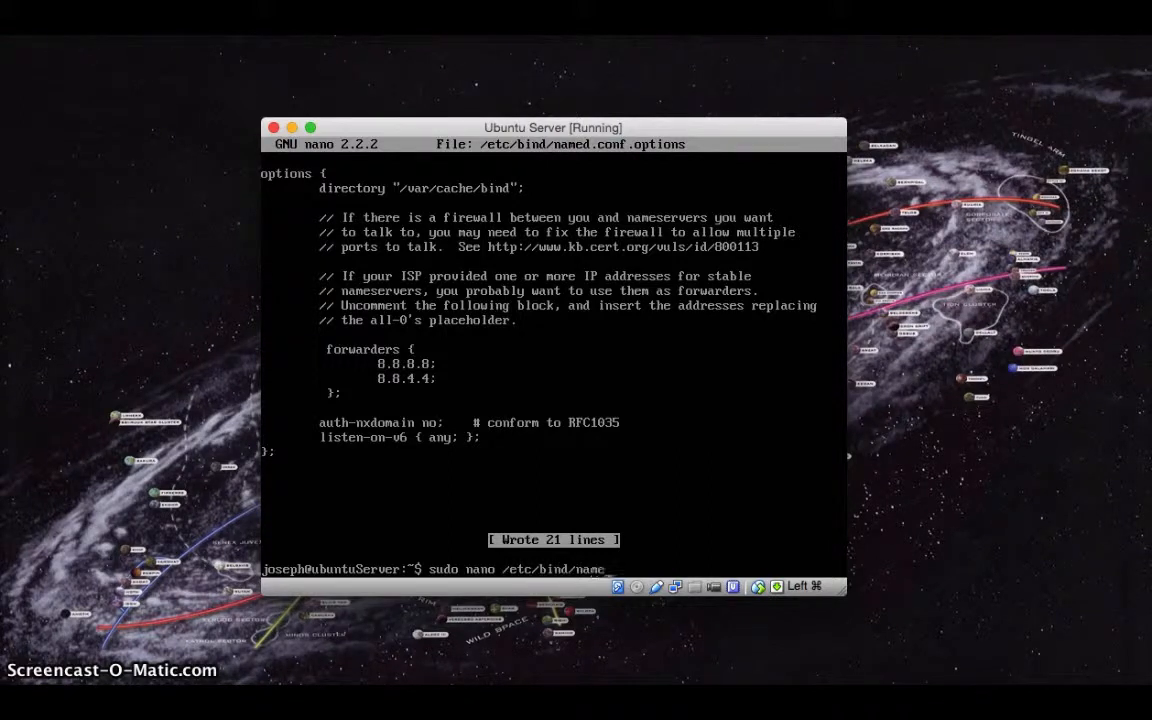
type("d.conf.loca")
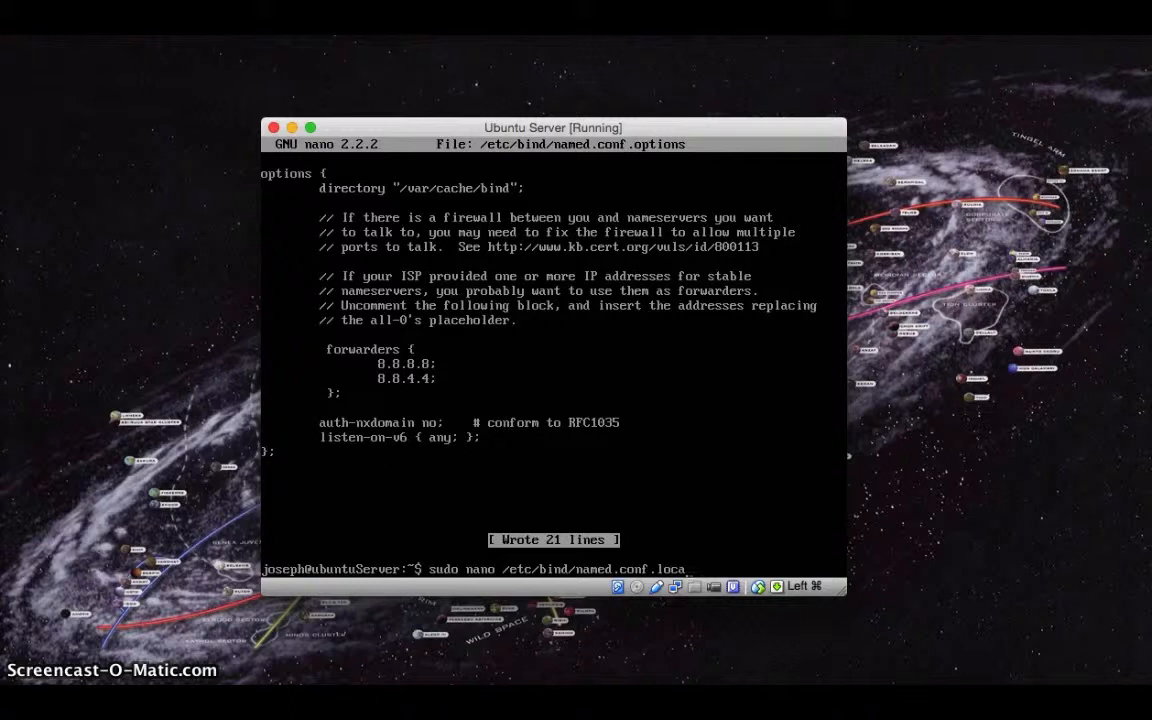
type("l")
key("Return")
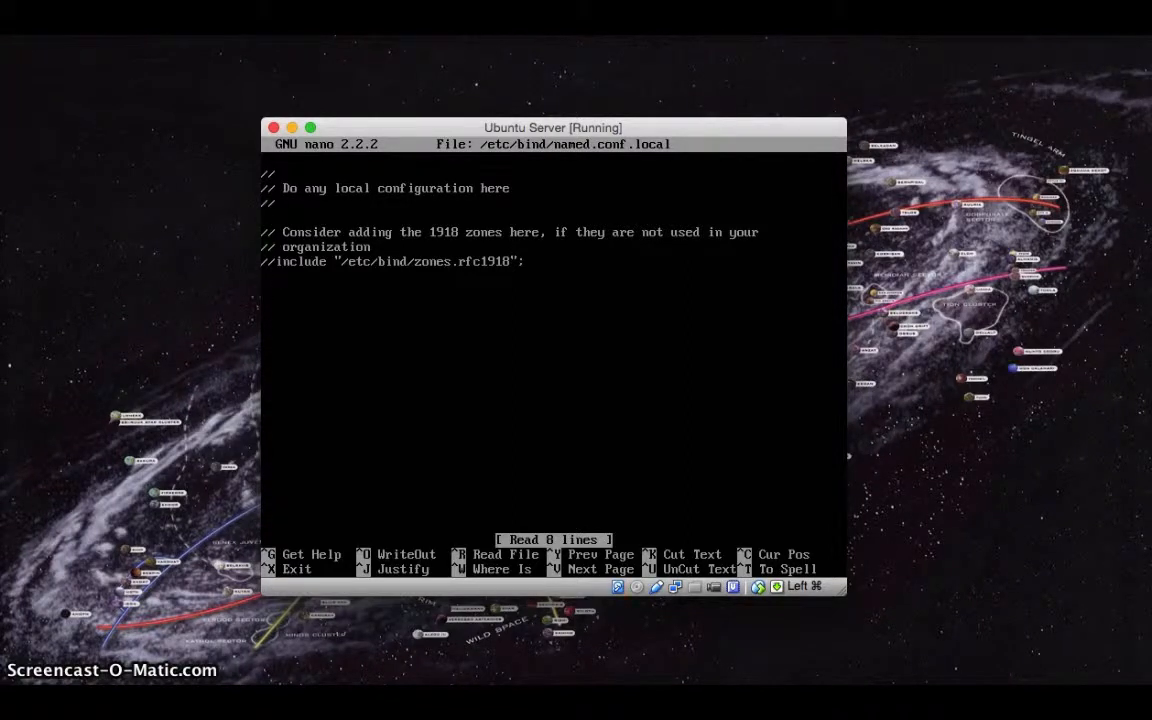
Add a zone "ubuntuServer"{ block below the include line, with an indented type master; line.
type("z")
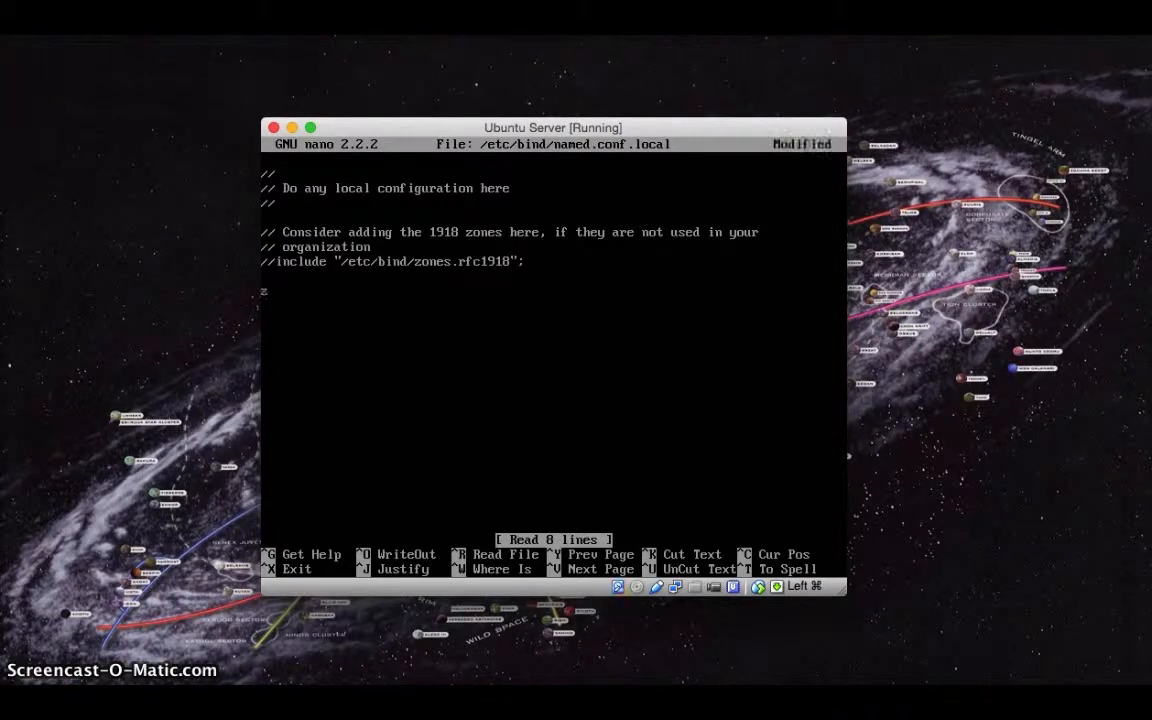
type("one \"")
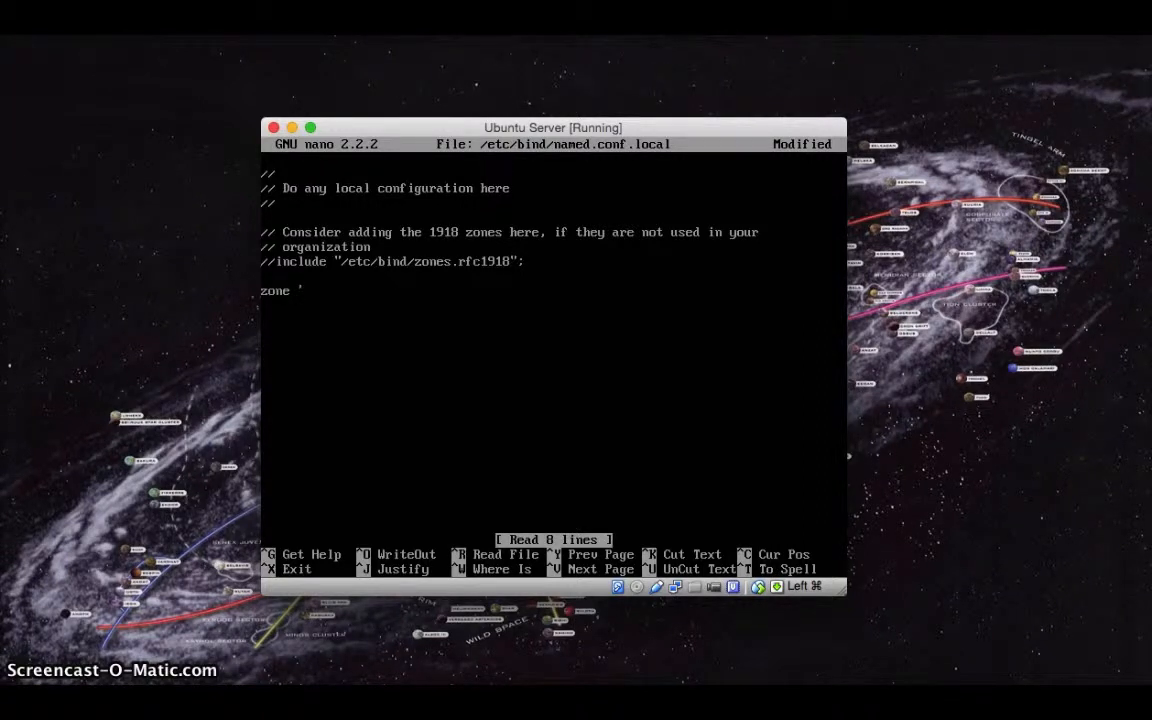
key("BackSpace")
type("\"")
type("ubuntuServe")
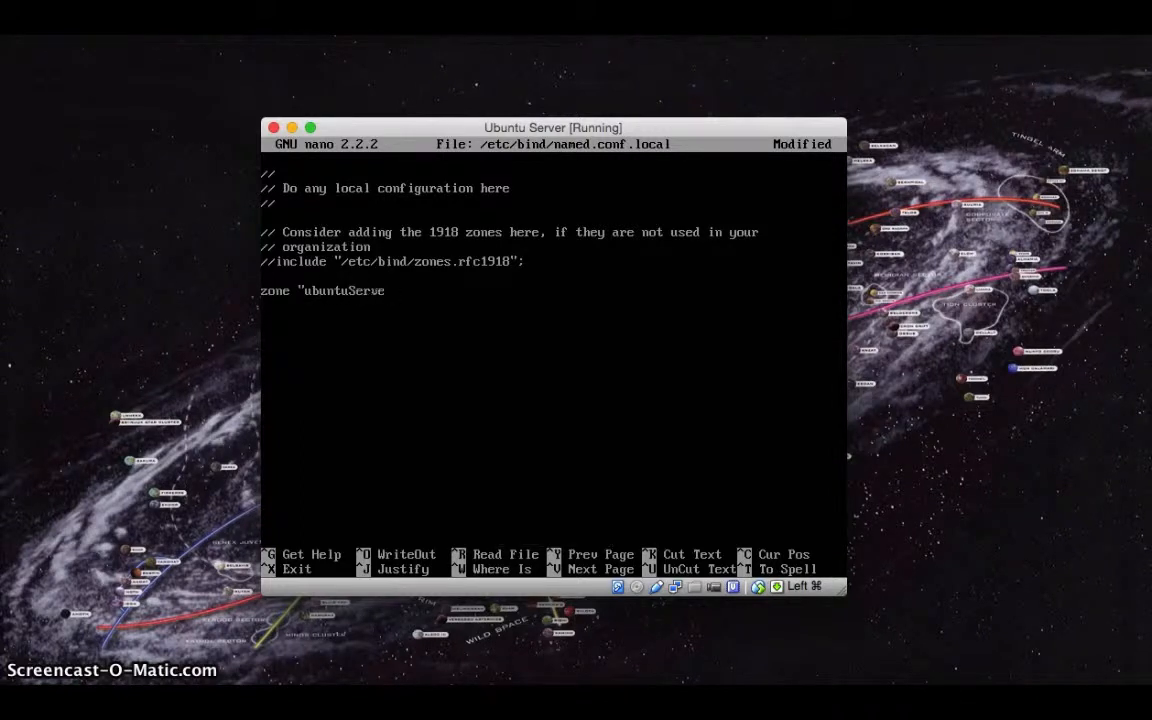
type("r\"{")
key("Return")
key("Tab")
type("type master;")
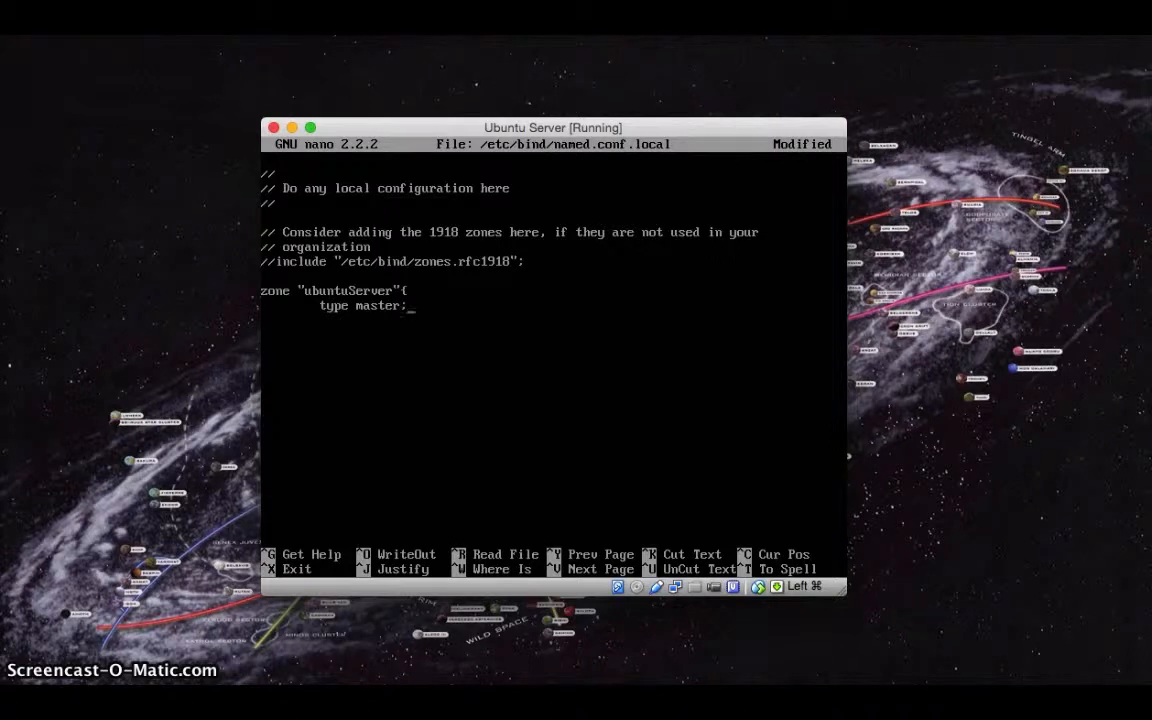
Add the line file "/etc/bind/db.ubuntuServer"; to the ubuntuServer zone and close its block with };.
key("Return")
type("file \"/etc")
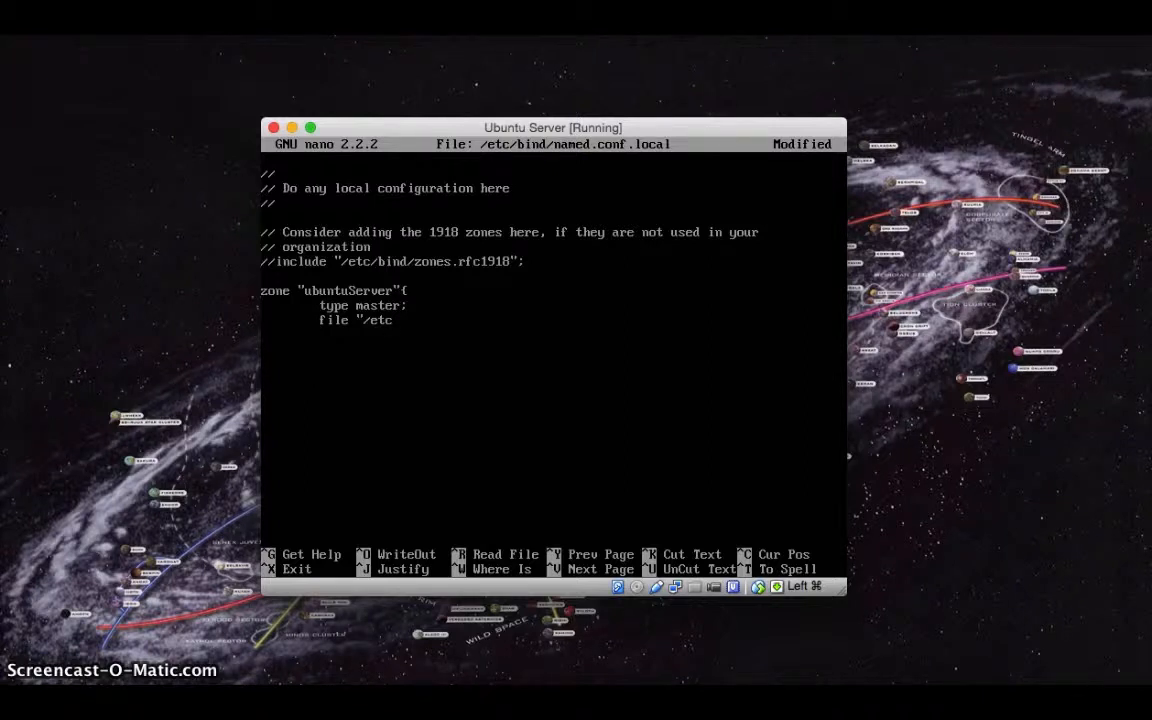
type("/bind/db.u")
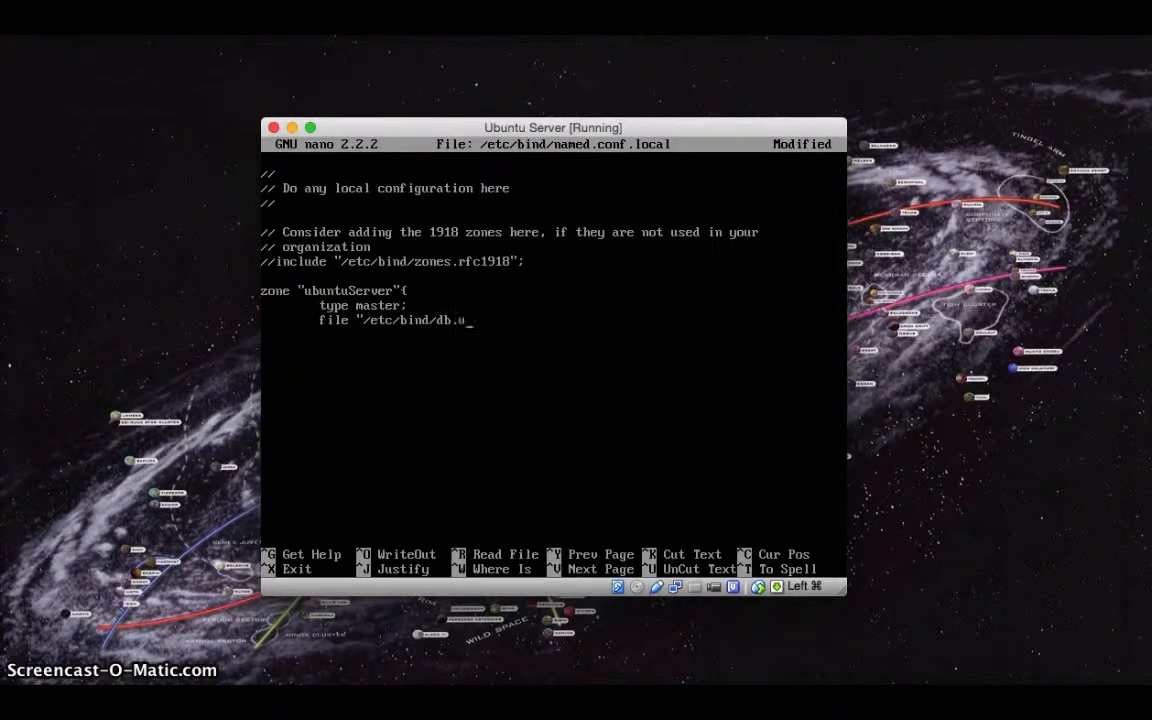
type("buntu")
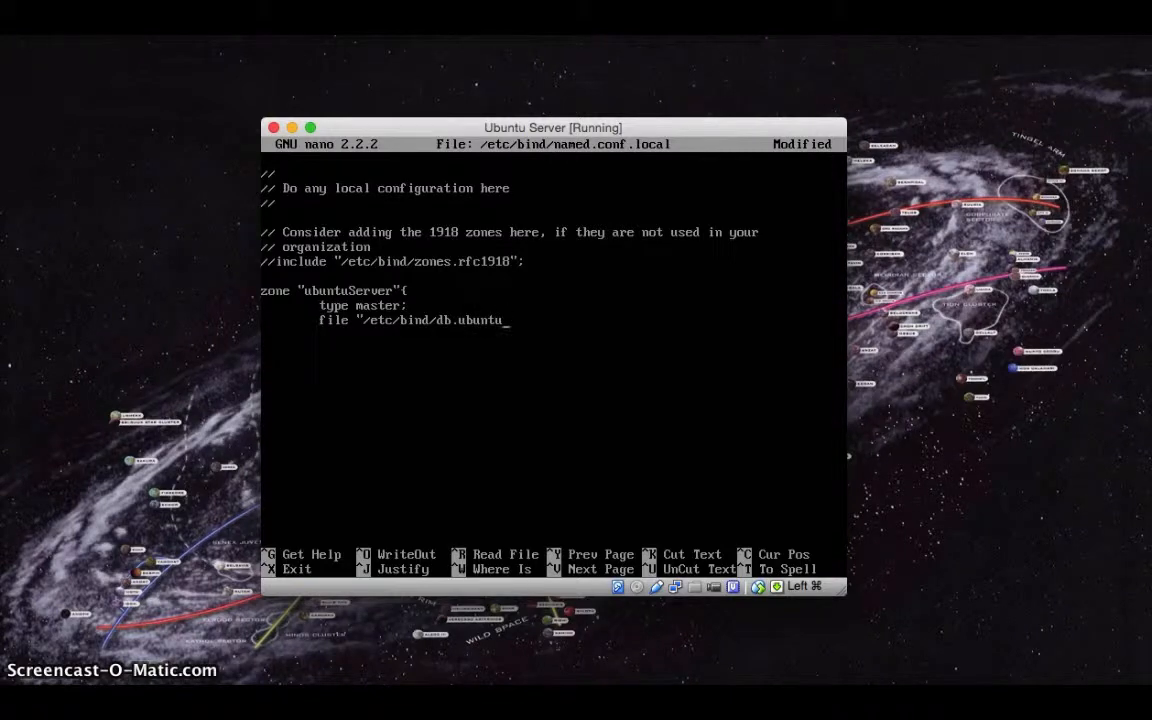
type("Server")
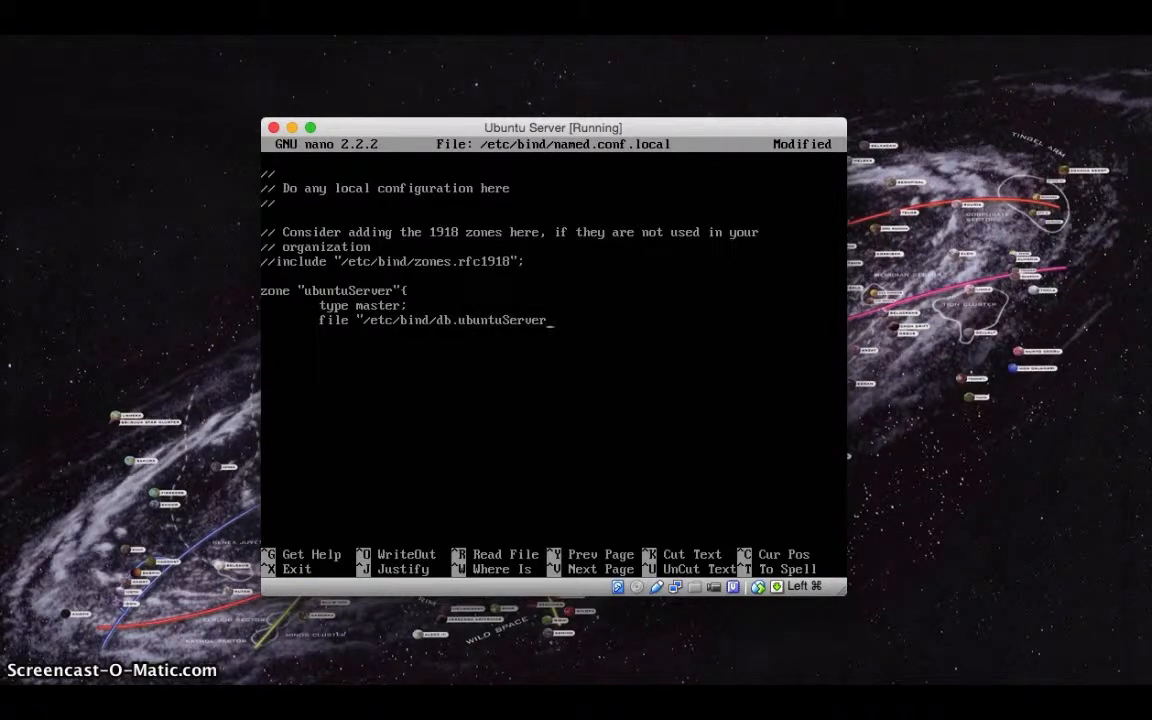
key("ctrl+g")
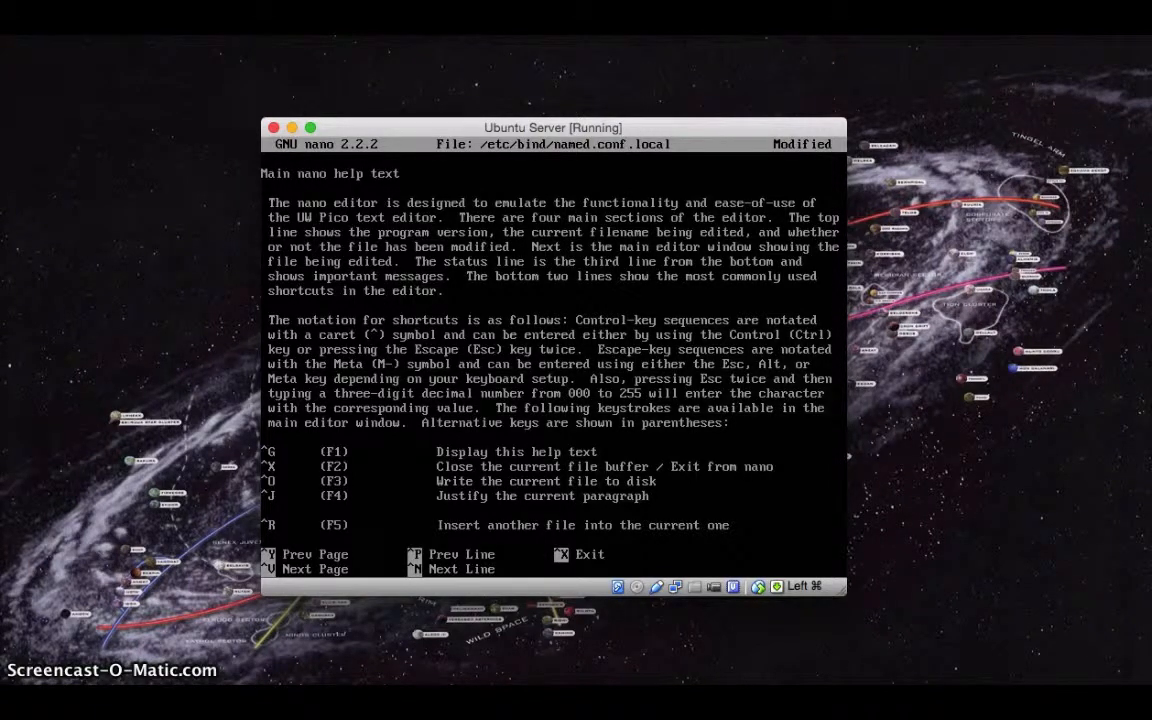
key("ctrl+x")
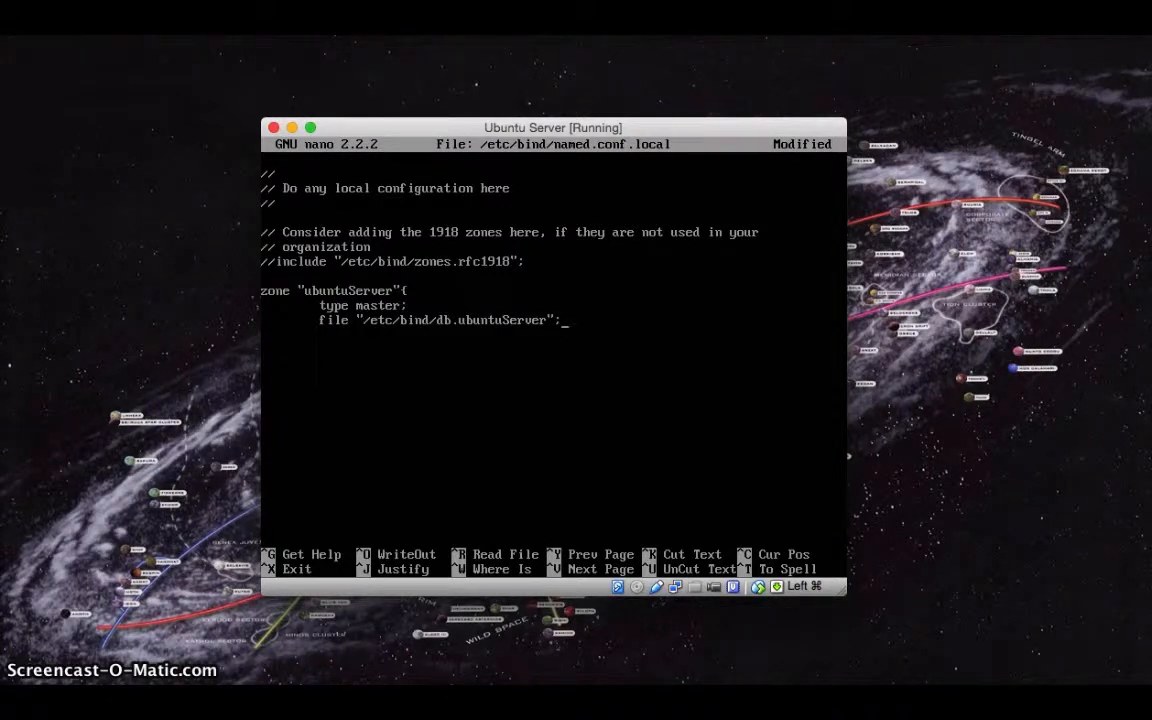
key("Tab")
type("}")
Start a reverse lookup block below the first zone with the line zone "15.2.0.10.in-addr.arpa"{.
type("zone ")
type("\"1")
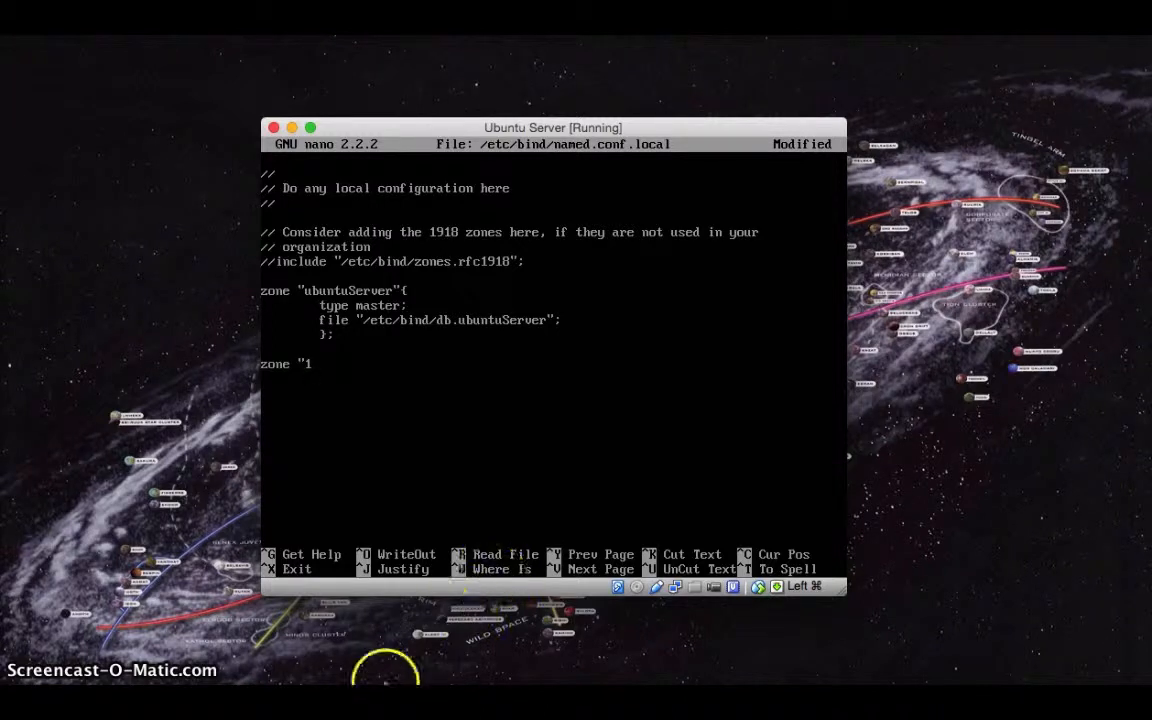
left_click(562, 482)
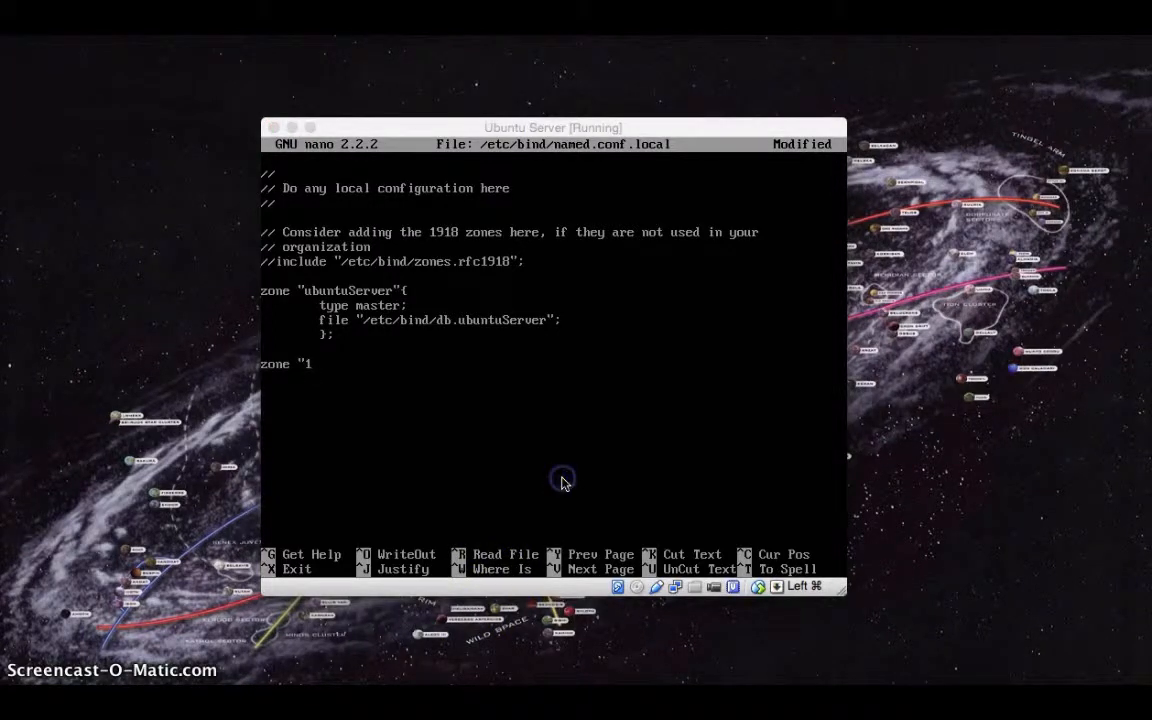
left_click(562, 482)
key("BackSpace")
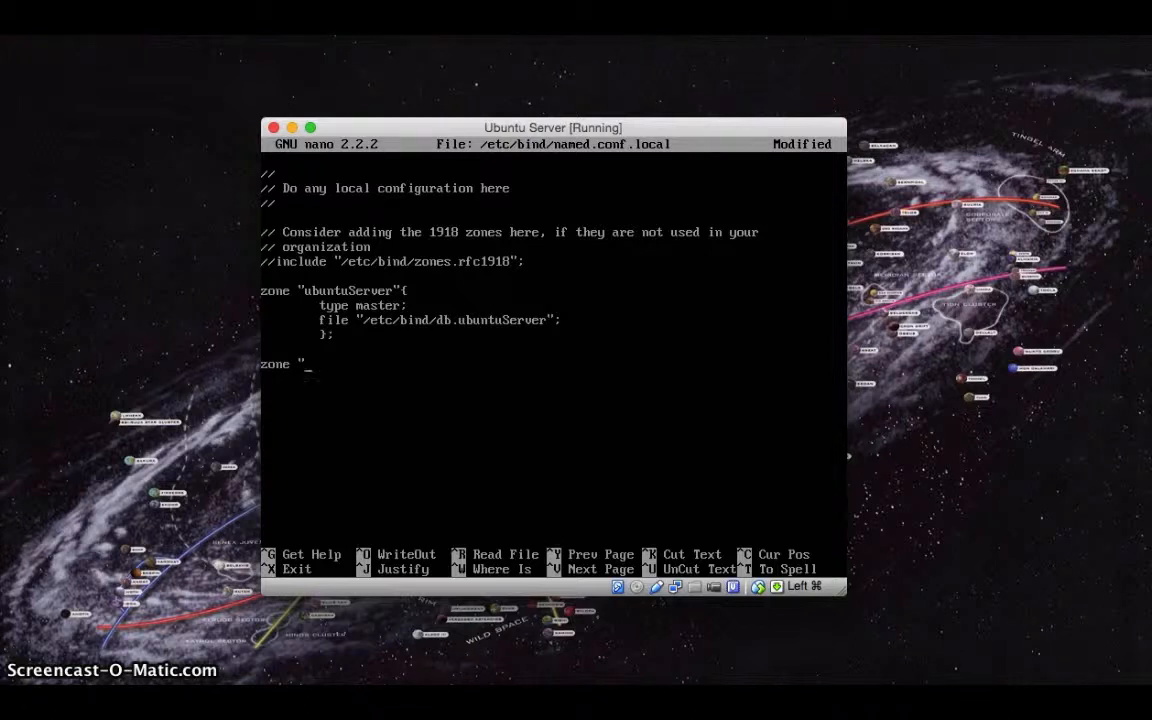
type("15.2.0.10")
key("BackSpace")
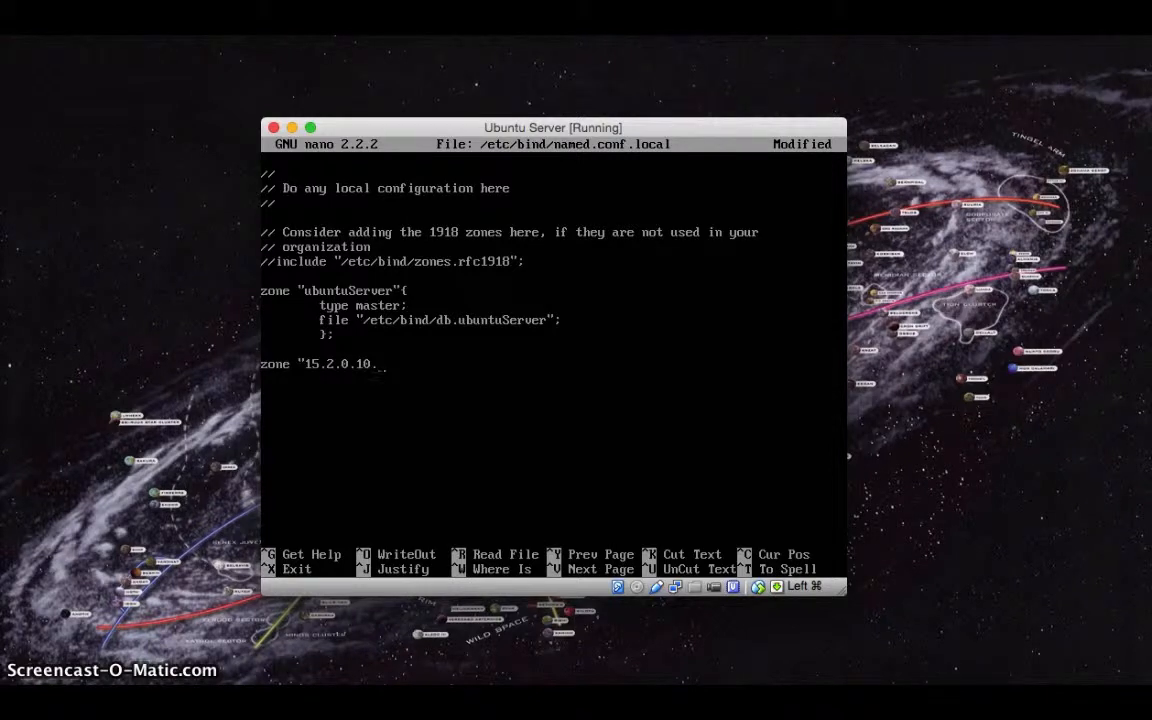
type(".in-addr.a")
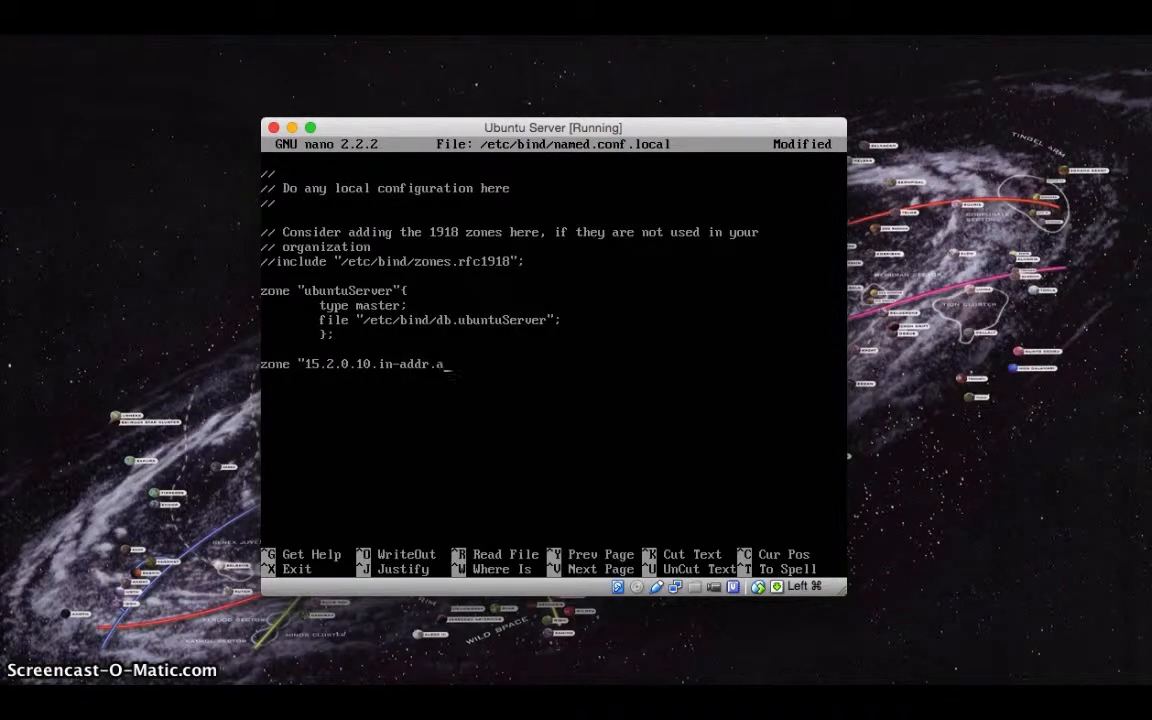
type("rpa\"")
type("{")
Add indented lines type master; and notify no; to the reverse zone.
key("Return")
type("typ")
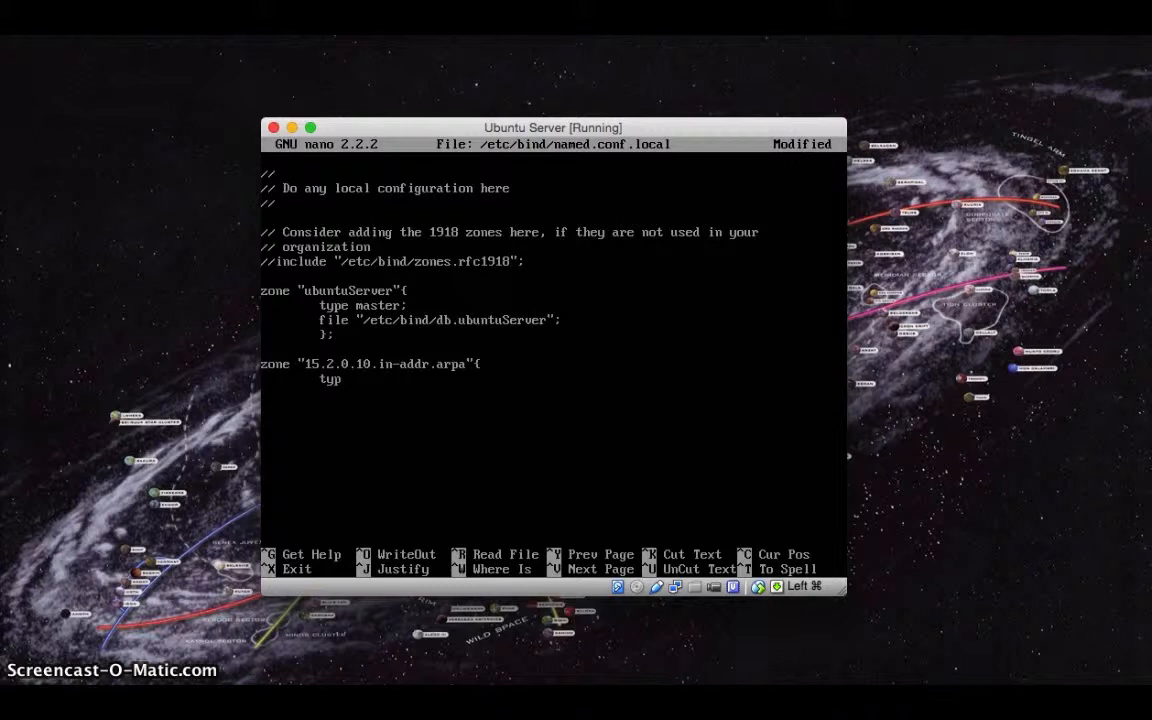
type("e master;")
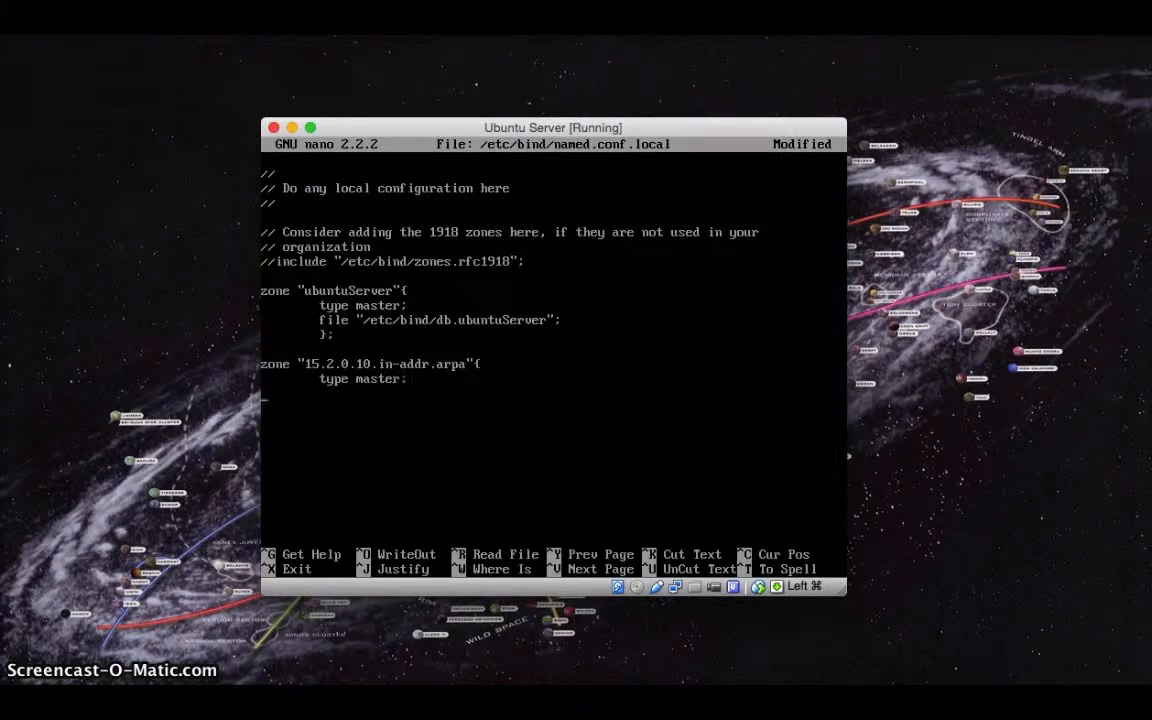
key("Return")
key("Tab")
type("notif")
type("y no")
Add the line file "/etc/bind/db.10"; to the reverse zone and close its block with };.
type("file ")
type("\"")
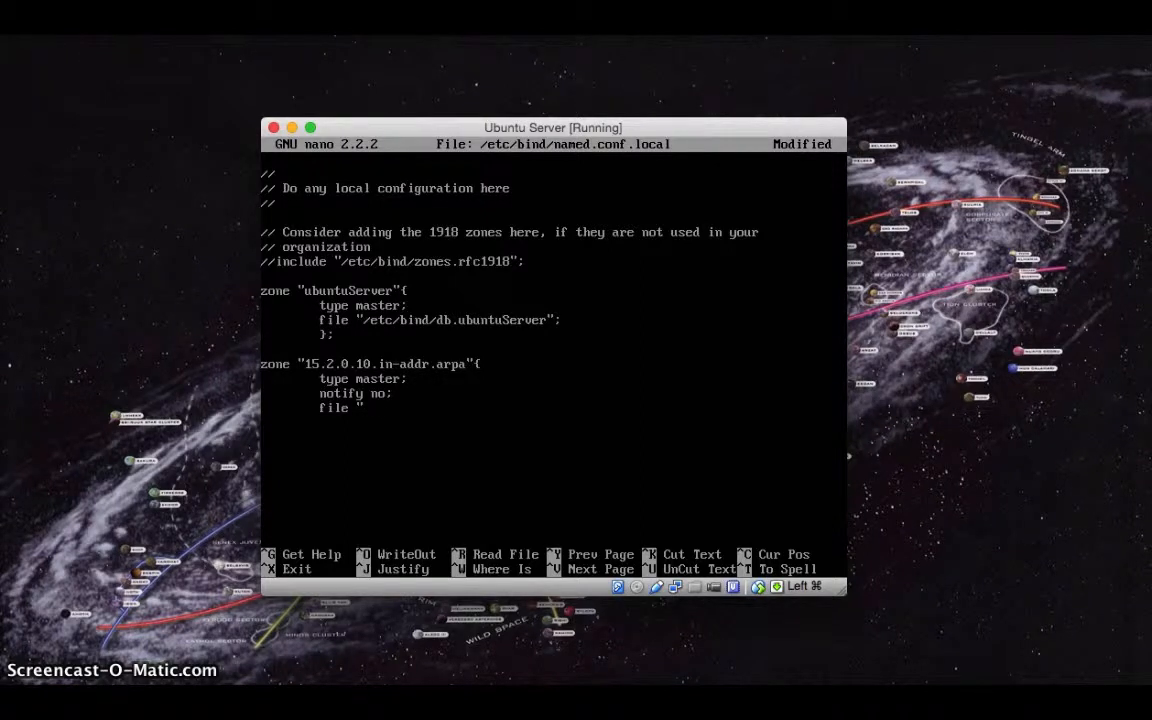
type("/etc/bind")
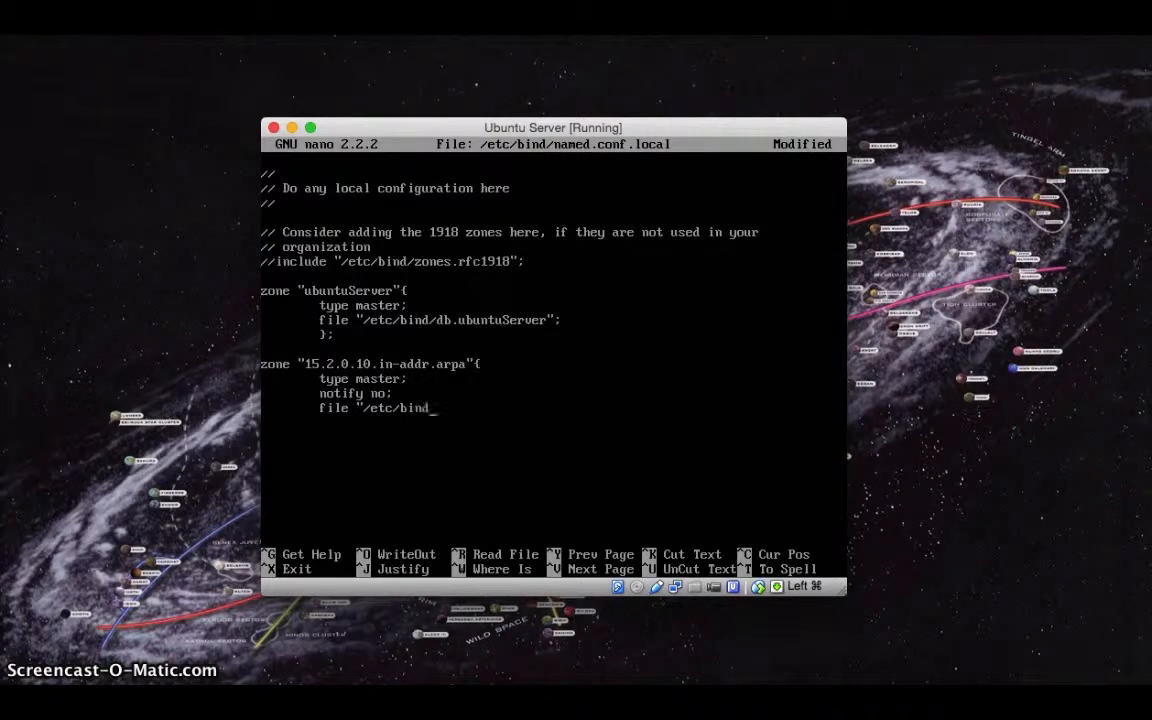
type("/db.10\";")
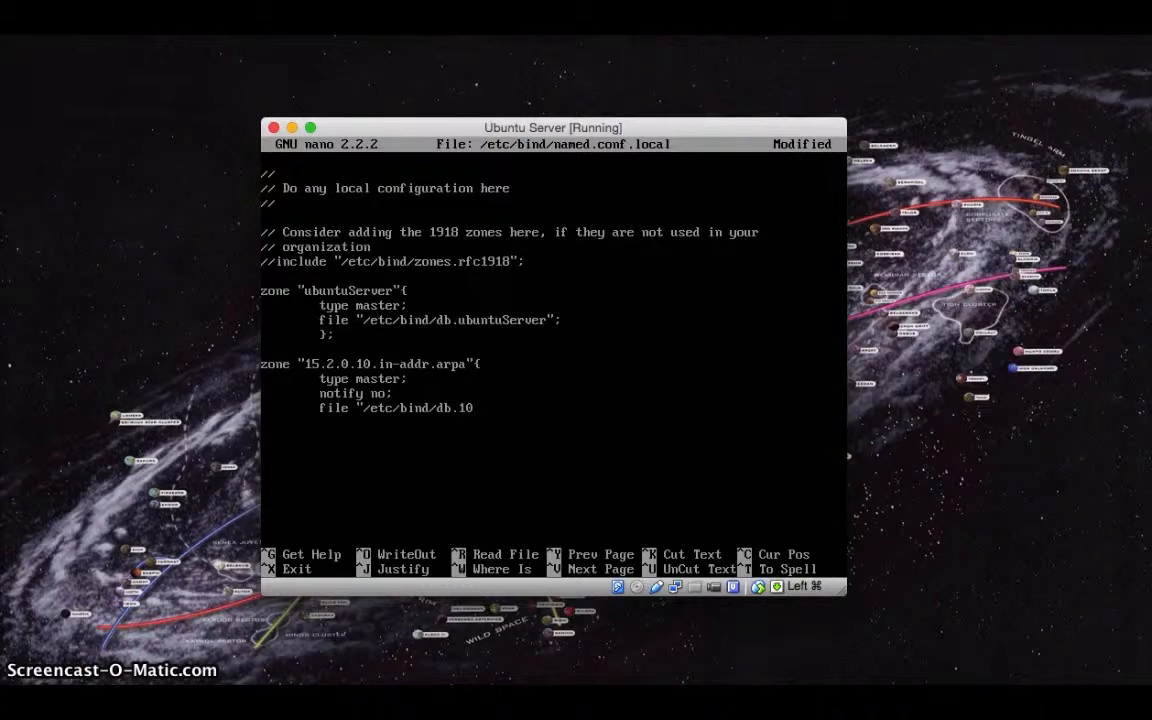
type(";")
type("};")
key("Return")
Save named.conf.local under its existing name and exit nano.
key("ctrl+x")
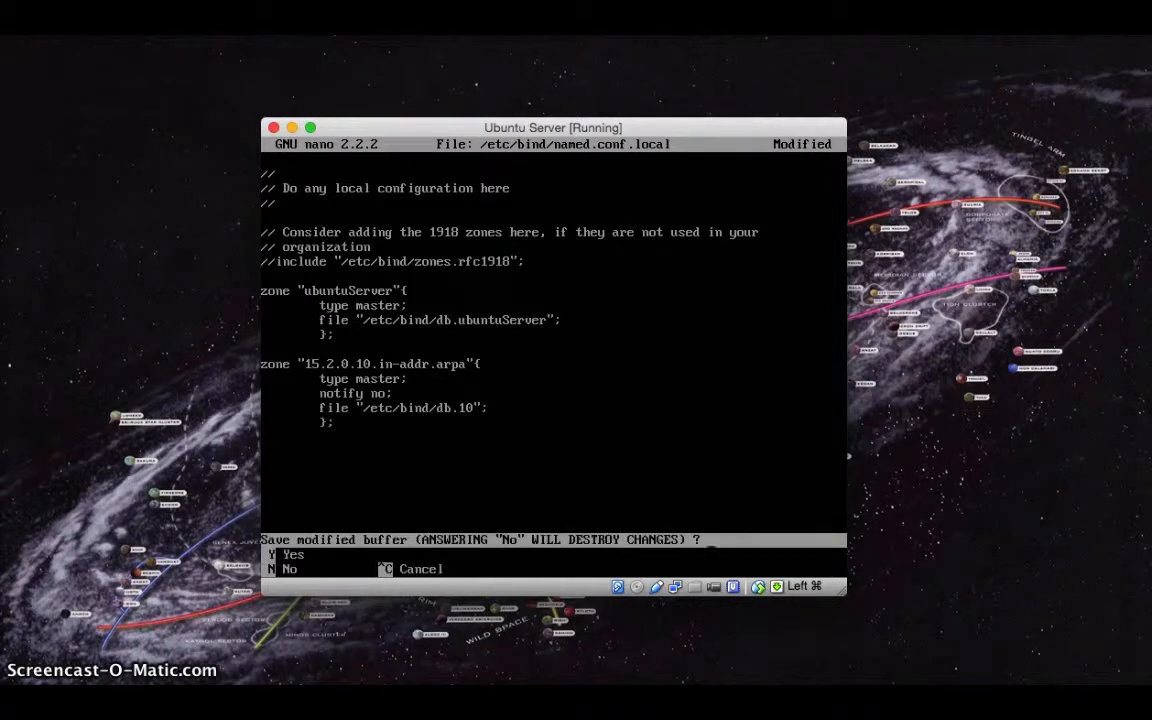
key("y")
key("Return")
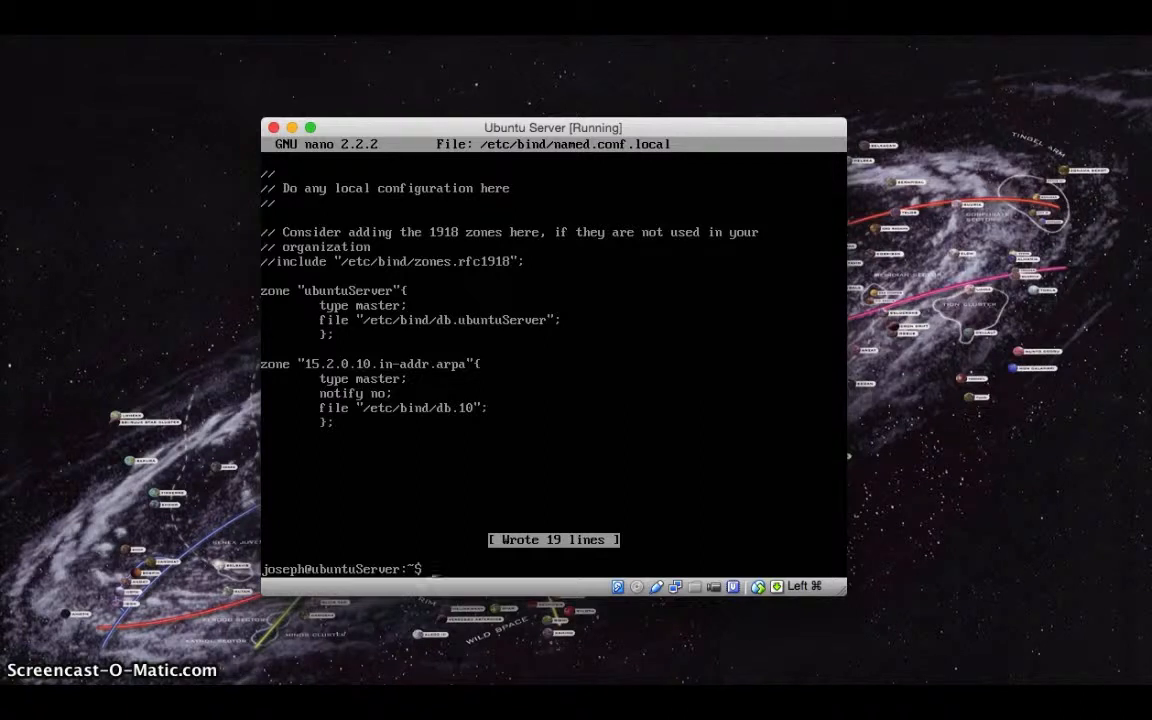
Copy /etc/bind/db.local to /etc/bind/db.ubuntuServer with sudo rights.
type("sudo cp /etc")
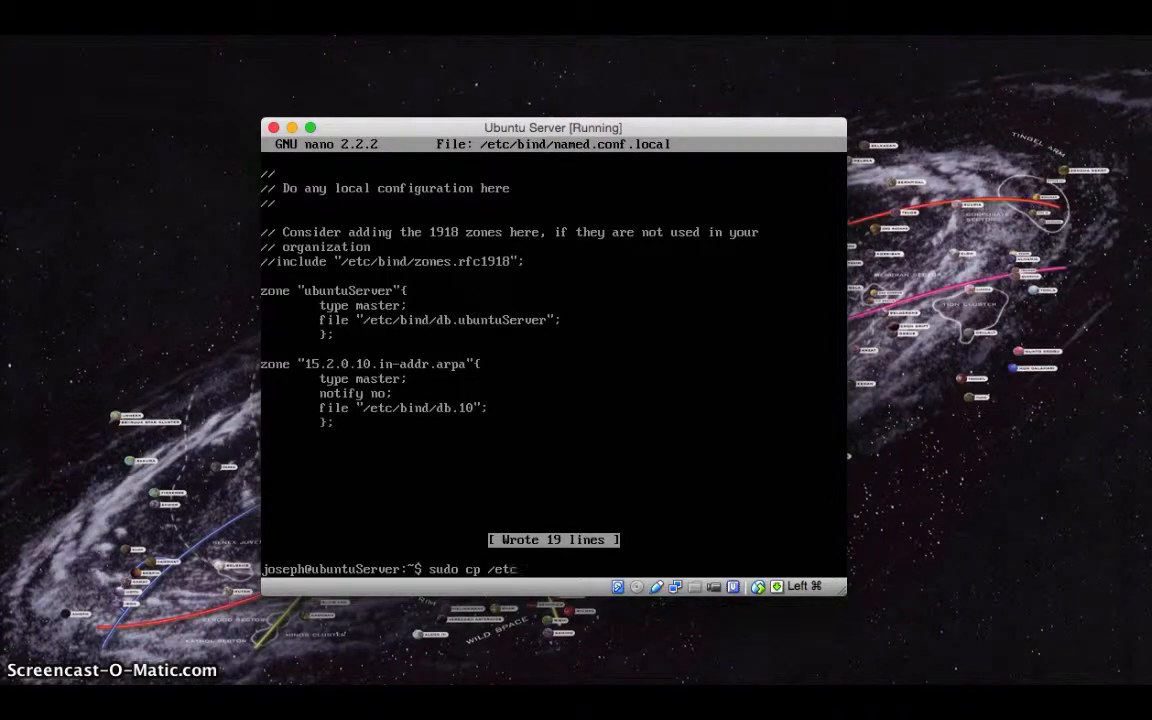
type("/bind/")
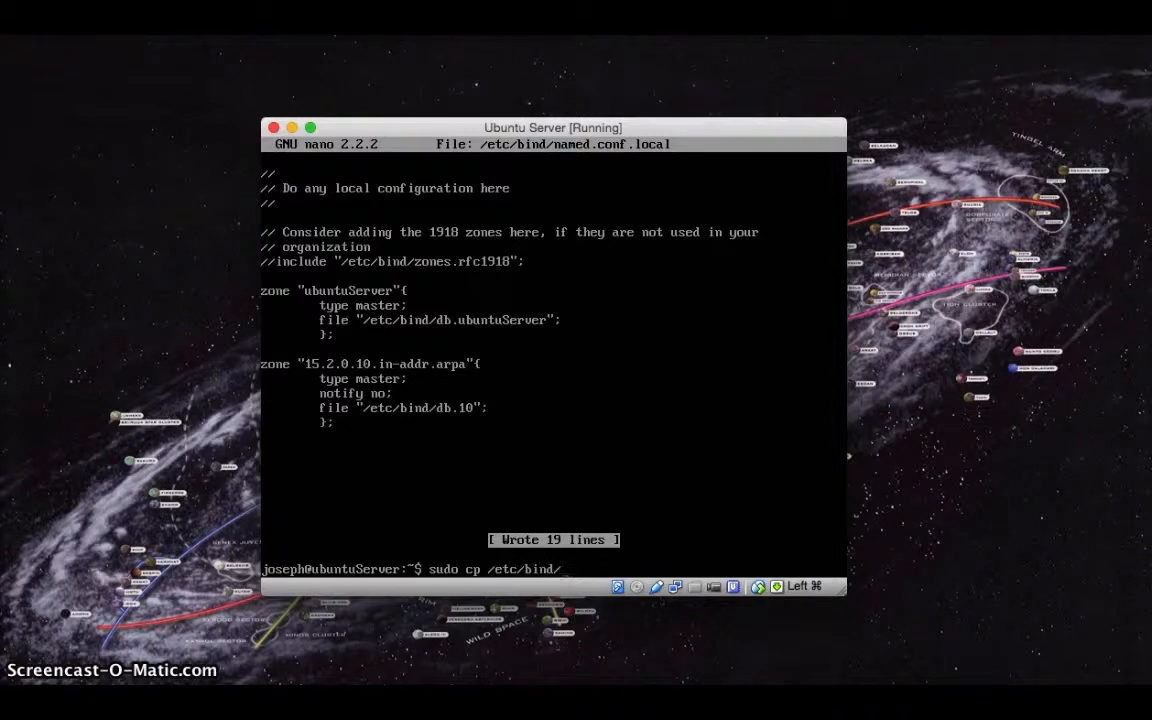
type("db.loc")
type("a")
type("l ")
type("/etc")
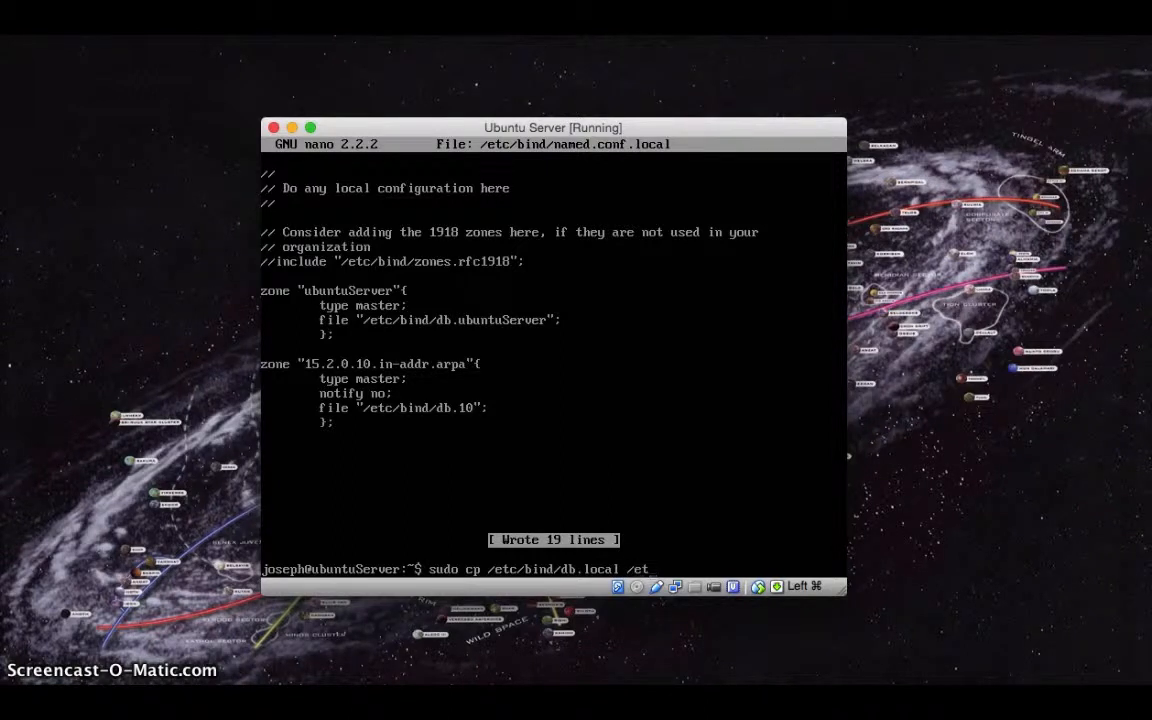
type("/bind/db.")
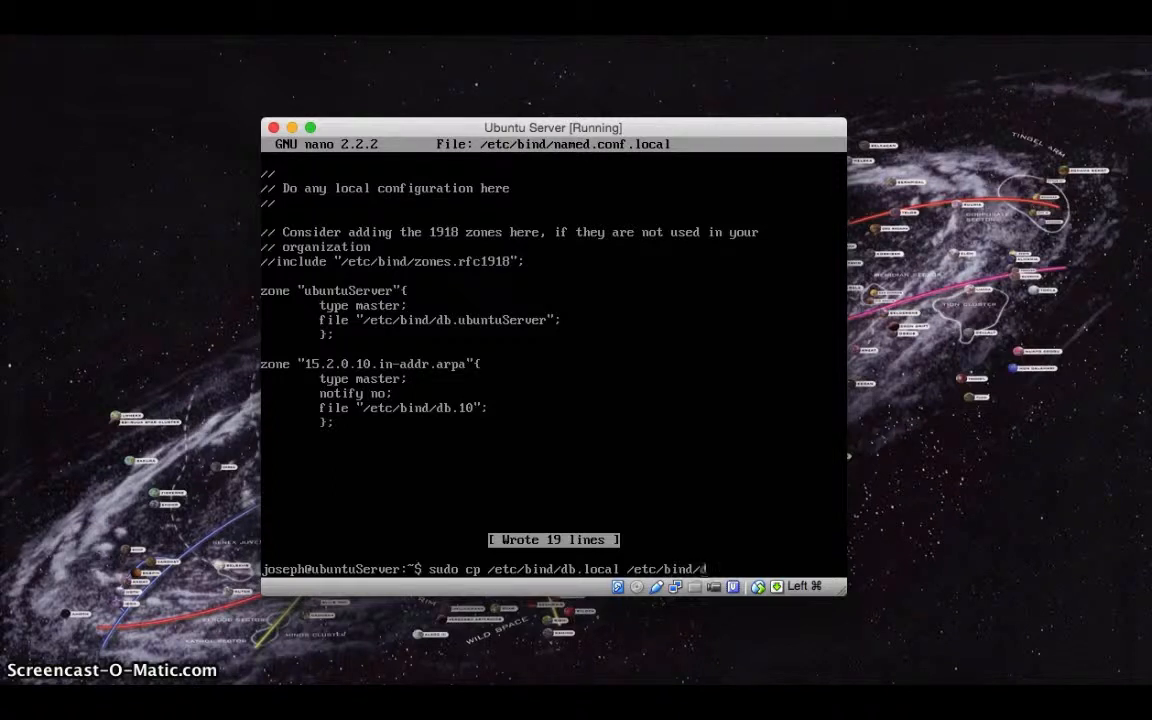
type("ubuntuServer")
key("Return")
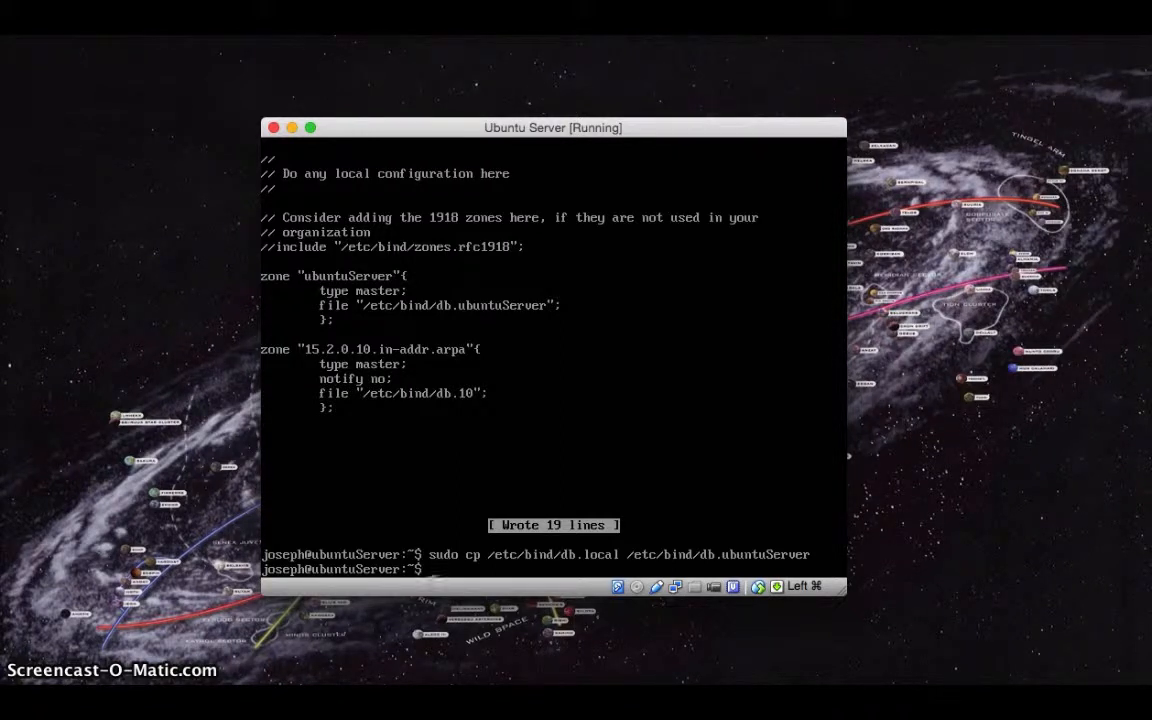
Open /etc/bind/db.ubuntuServer in nano with sudo rights.
type("sudo nano /etc/bind/db")
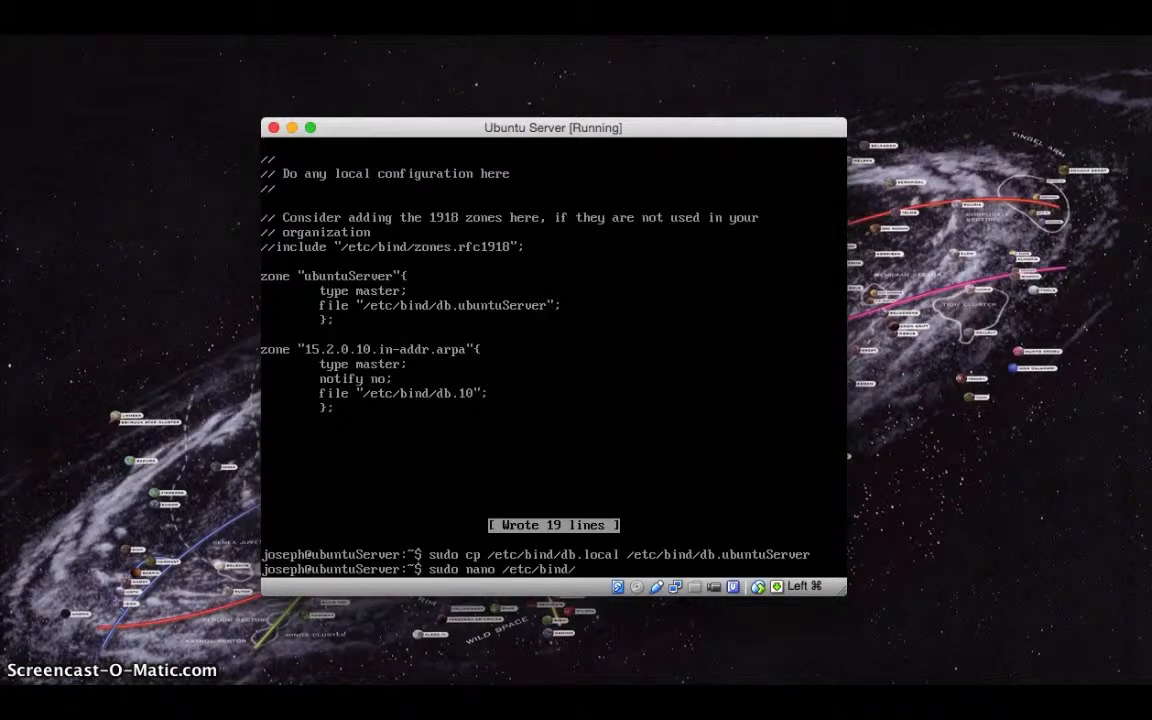
type(".ubuntu")
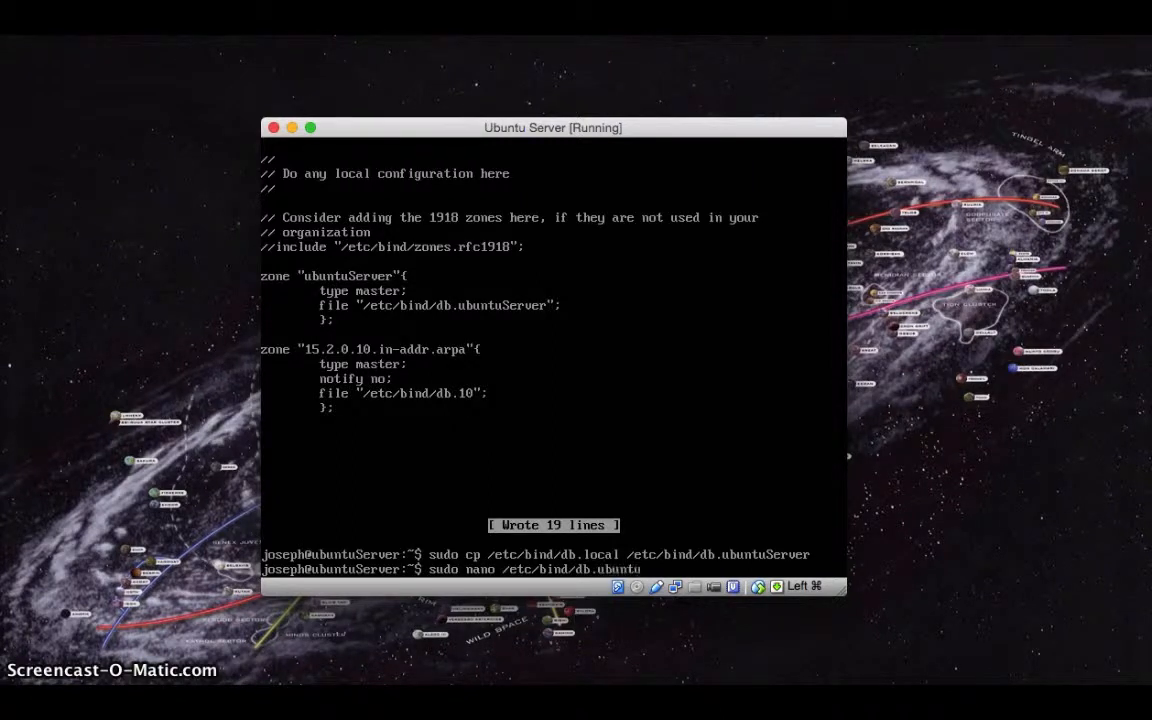
type("Server")
key("Return")
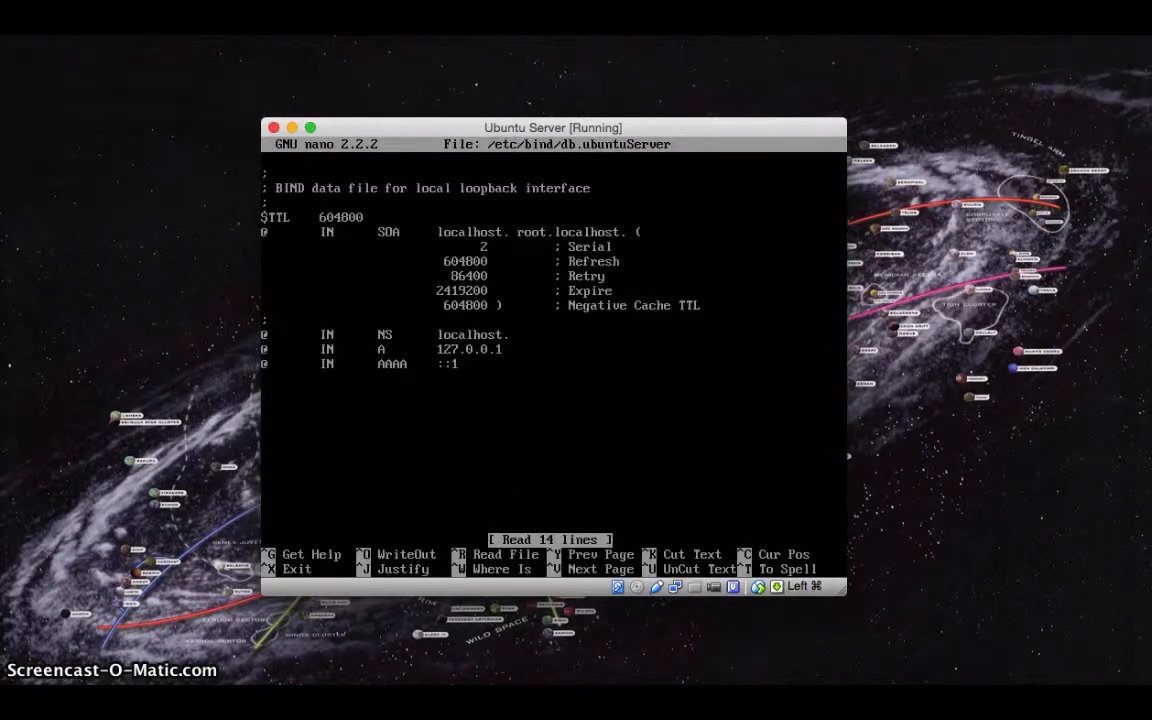
Replace localhost. in the SOA record's primary name server field with ubuntu-server.ubuntuServer.
key("Right")
key("Right")
key("Right")
key("Right")
key("Right")
key("Right")
key("Right")
key("Right")
key("Right")
key("Right")
key("Right")
key("Right")
key("BackSpace")
key("BackSpace")
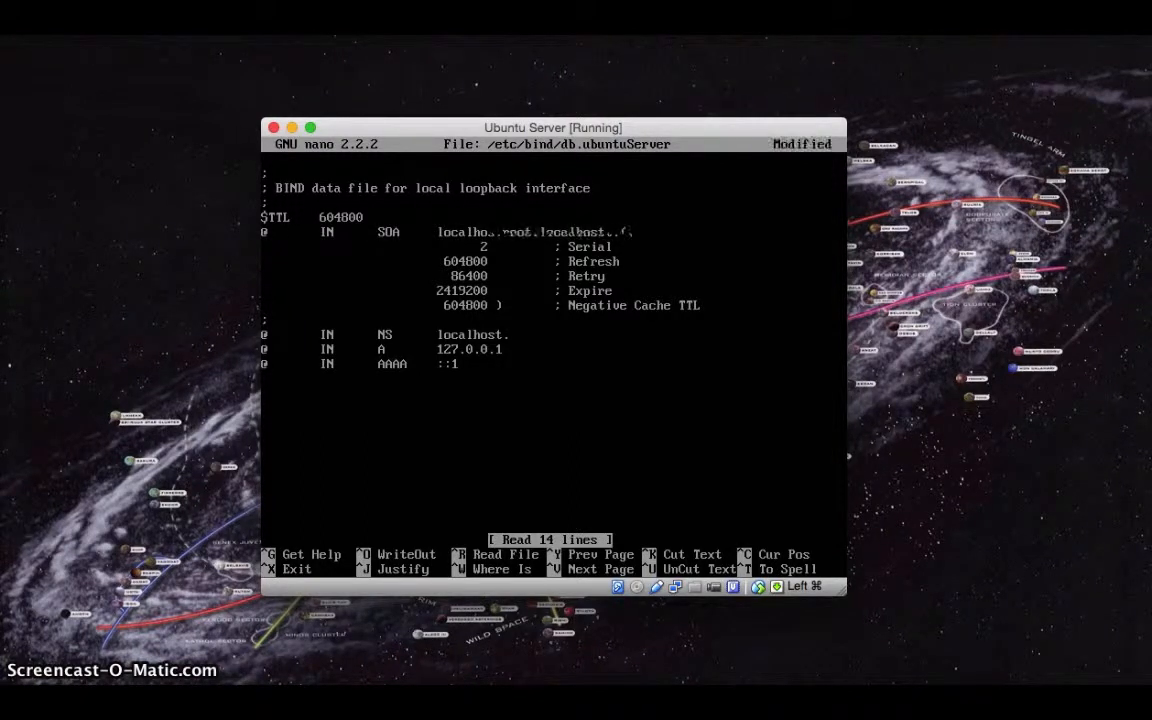
key("BackSpace")
key("BackSpace")
key("BackSpace")
key("BackSpace")
key("BackSpace")
key("BackSpace")
key("BackSpace")
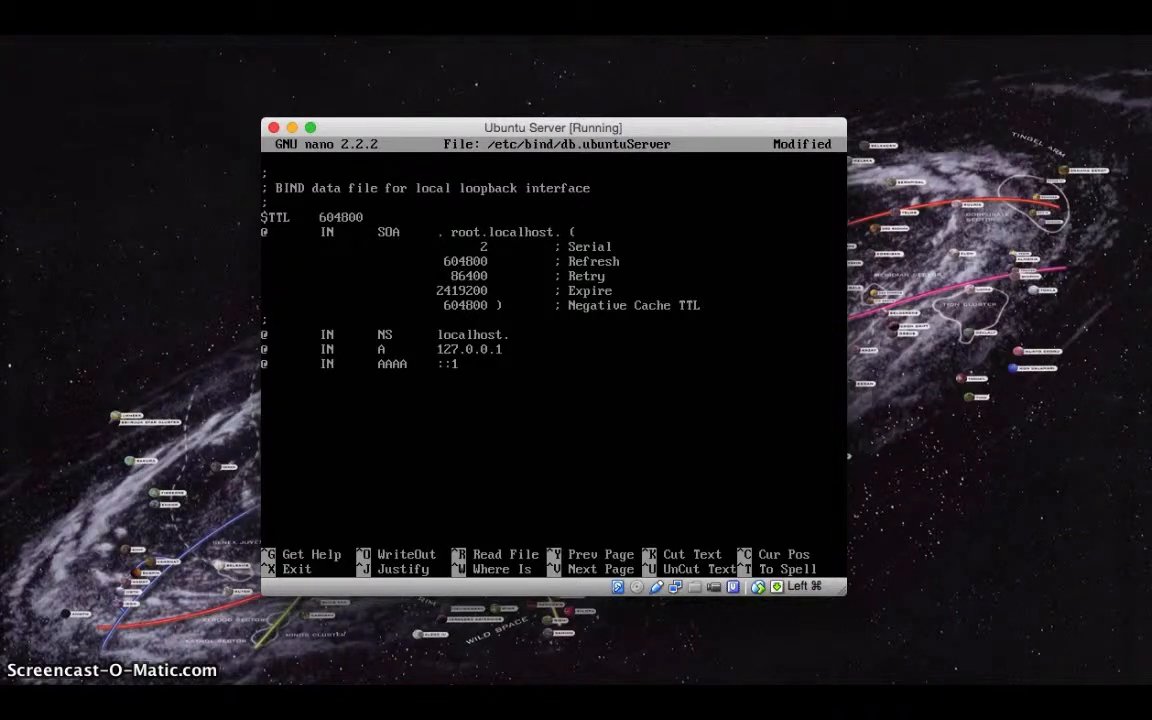
type("ubuntu-")
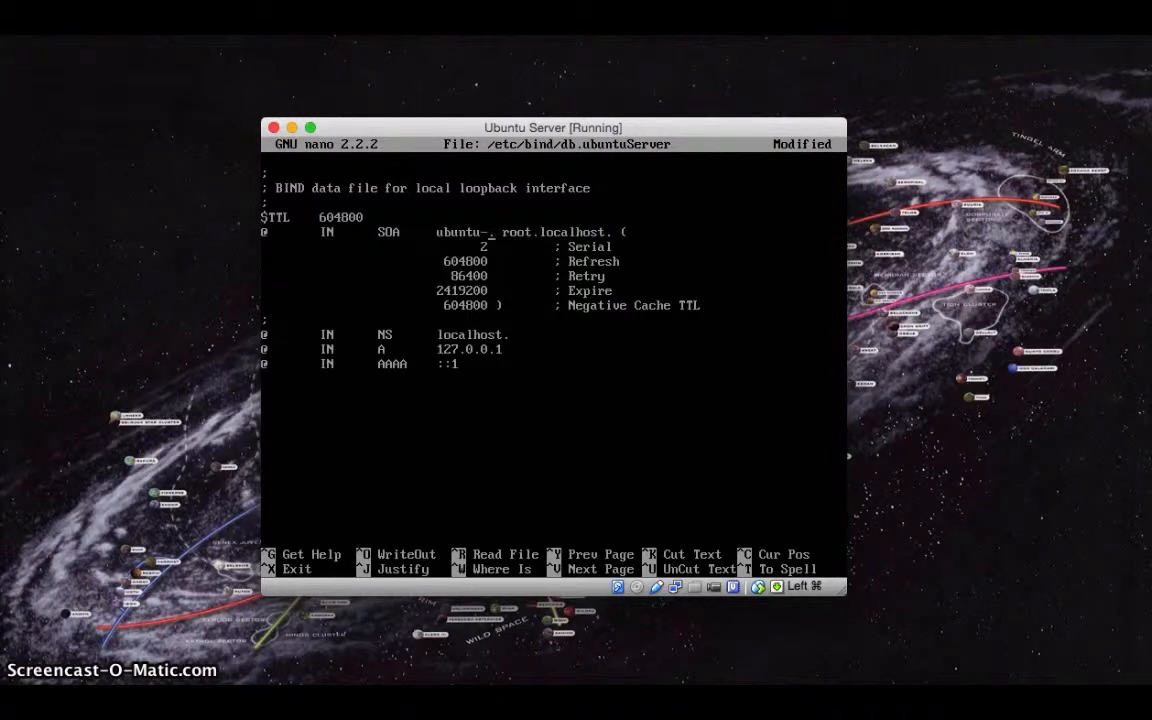
type("server")
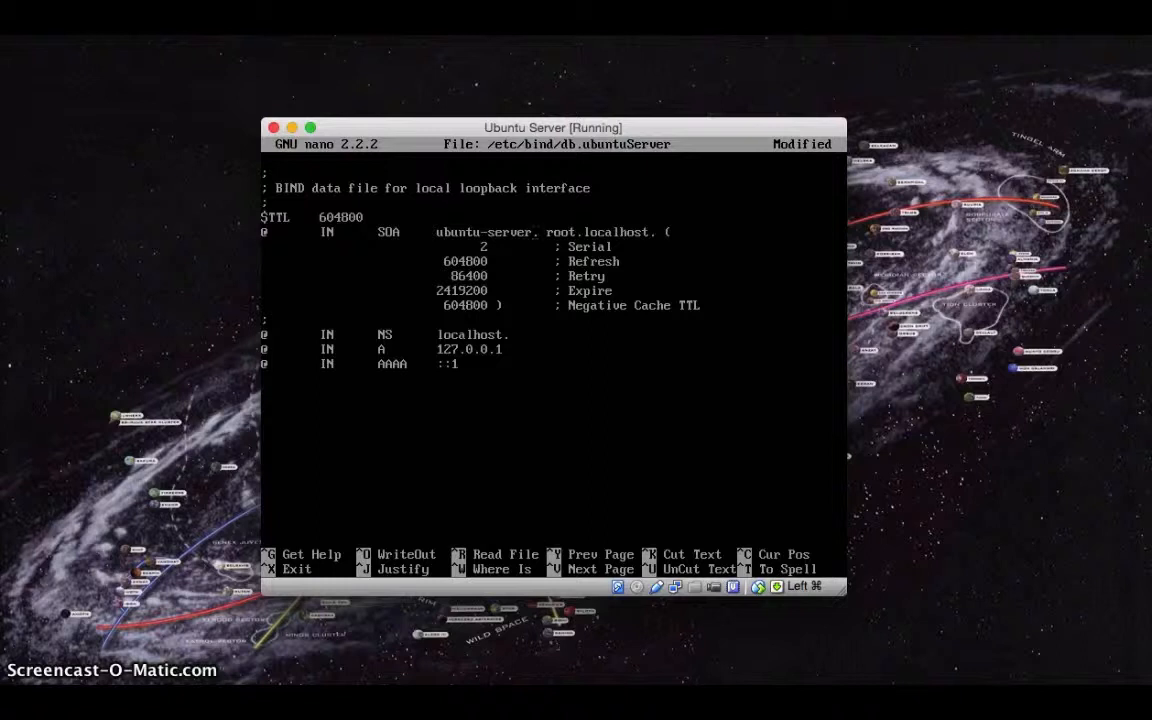
key("Right")
type("ubuntu")
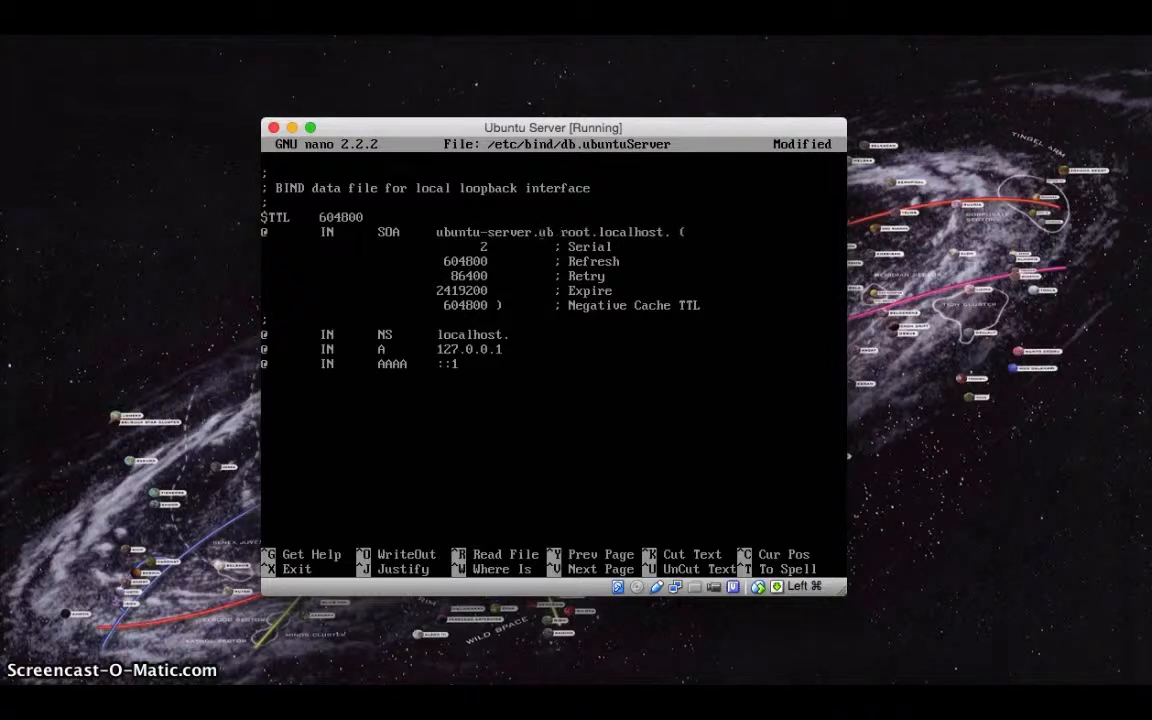
type("Server")
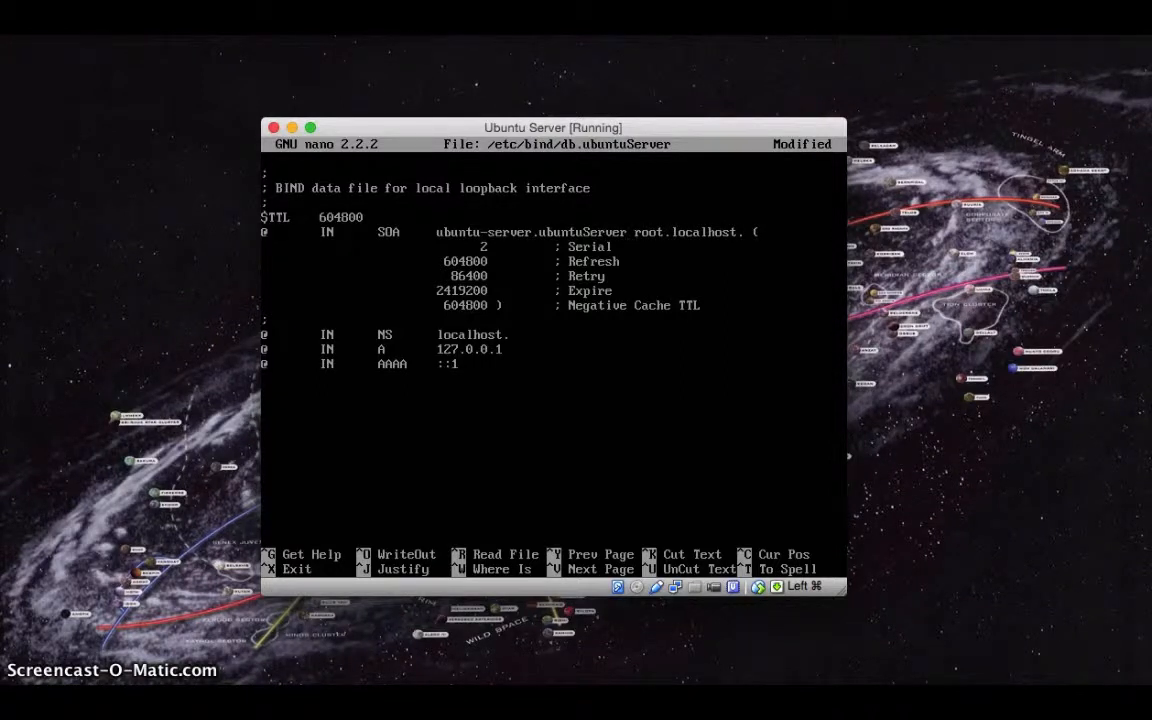
Replace root in the SOA record's contact address with the administrator's username.
key("BackSpace")
key("BackSpace")
key("BackSpace")
key("BackSpace")
type("joseph")
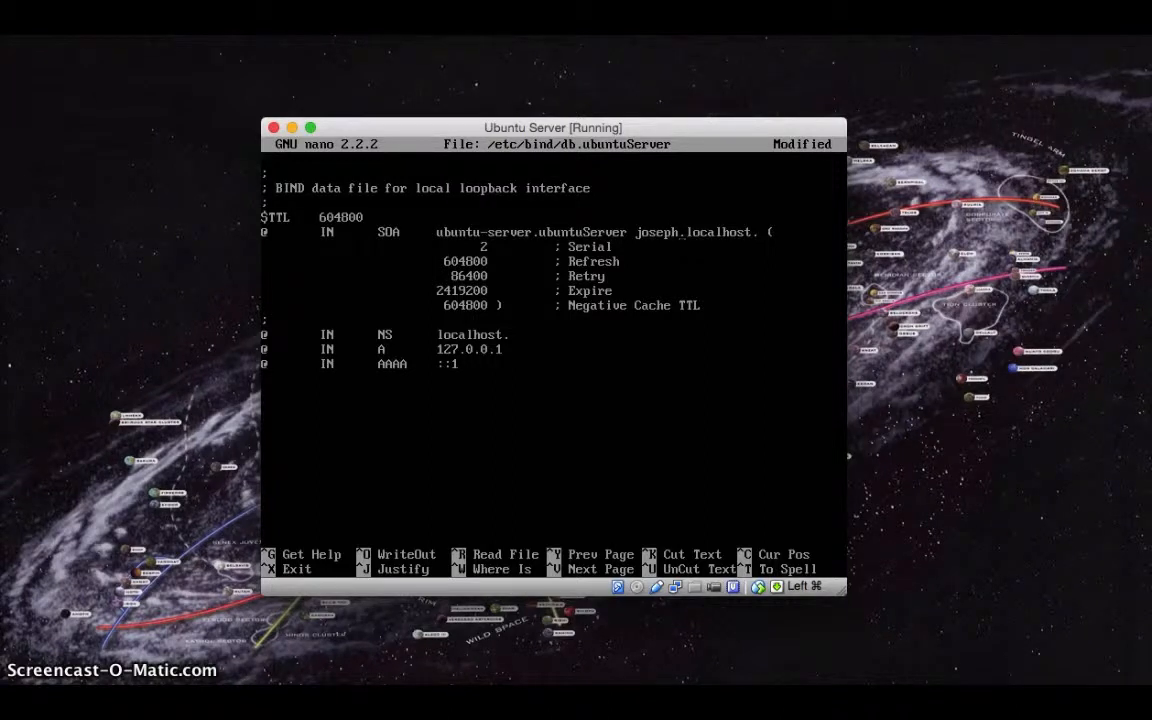
Change the NS record's target from localhost. to ubuntu-server.ubuntuServer. including the trailing dot.
key("Down")
key("Down")
key("Down")
key("Down")
key("Down")
key("Down")
key("BackSpace")
key("BackSpace")
key("BackSpace")
key("BackSpace")
key("BackSpace")
key("BackSpace")
key("BackSpace")
key("BackSpace")
key("BackSpace")
type("ubuntu-server.")
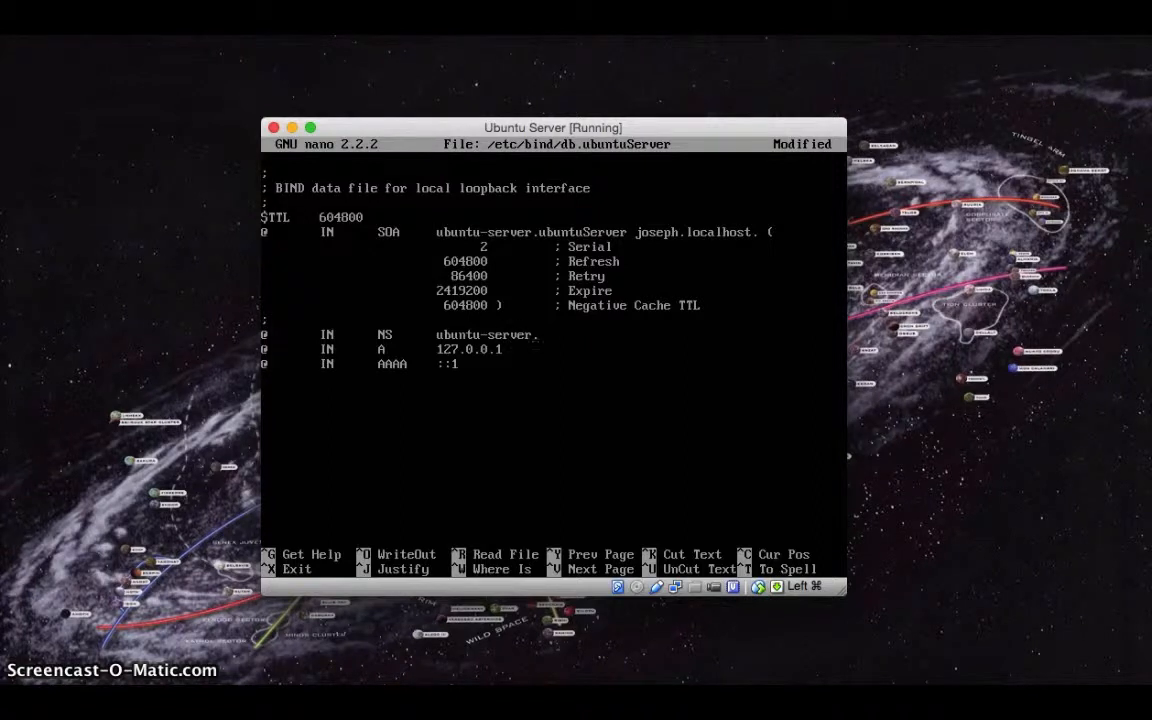
type("ubuntuServer")
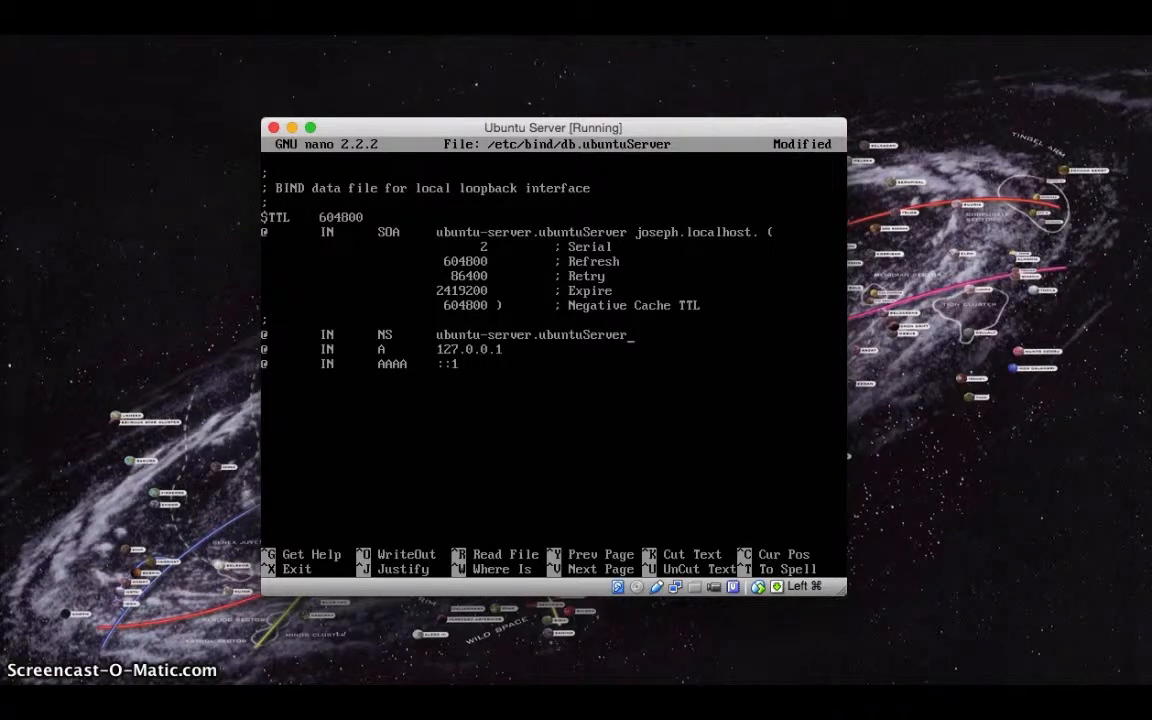
type(".")
Add the trailing dot after ubuntu-server.ubuntuServer in the SOA record.
key("Up")
key("Up")
key("Up")
key("Up")
key("Up")
key("Up")
key("Up")
type(".")
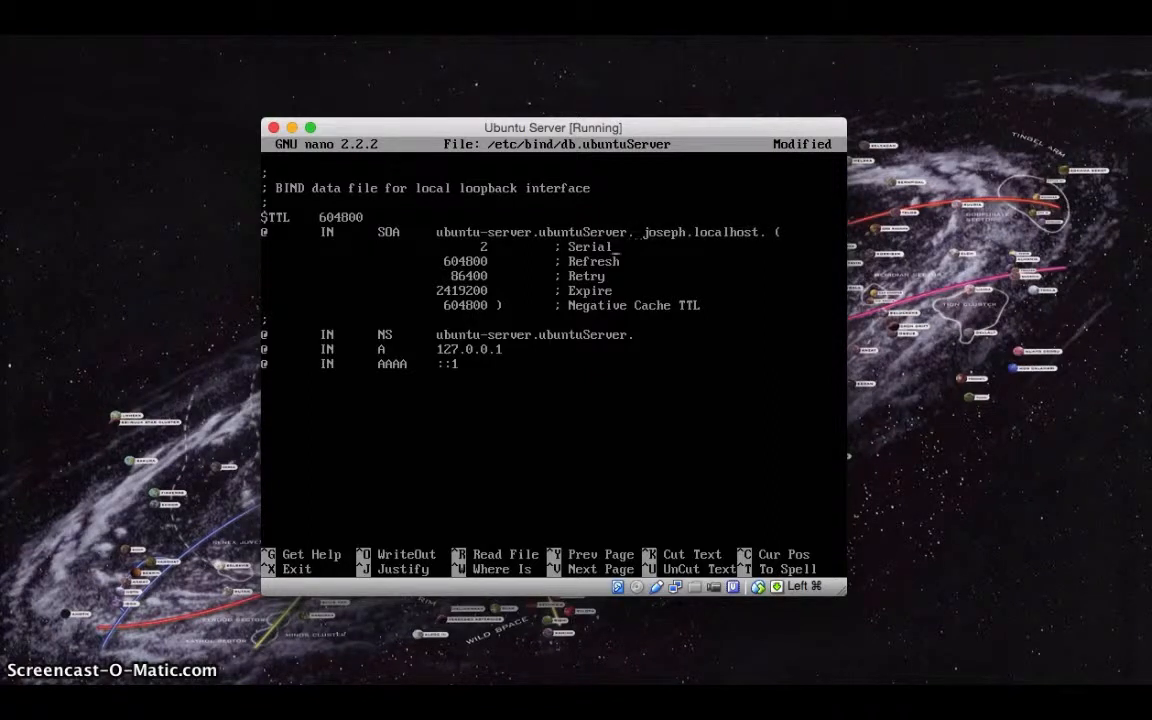
Add the comment line ;Below are A Record Address beneath the AAAA record, leaving a blank line between them.
key("Down")
key("Down")
key("Down")
key("Down")
key("Down")
key("Down")
type(";")
type("Below are A Re")
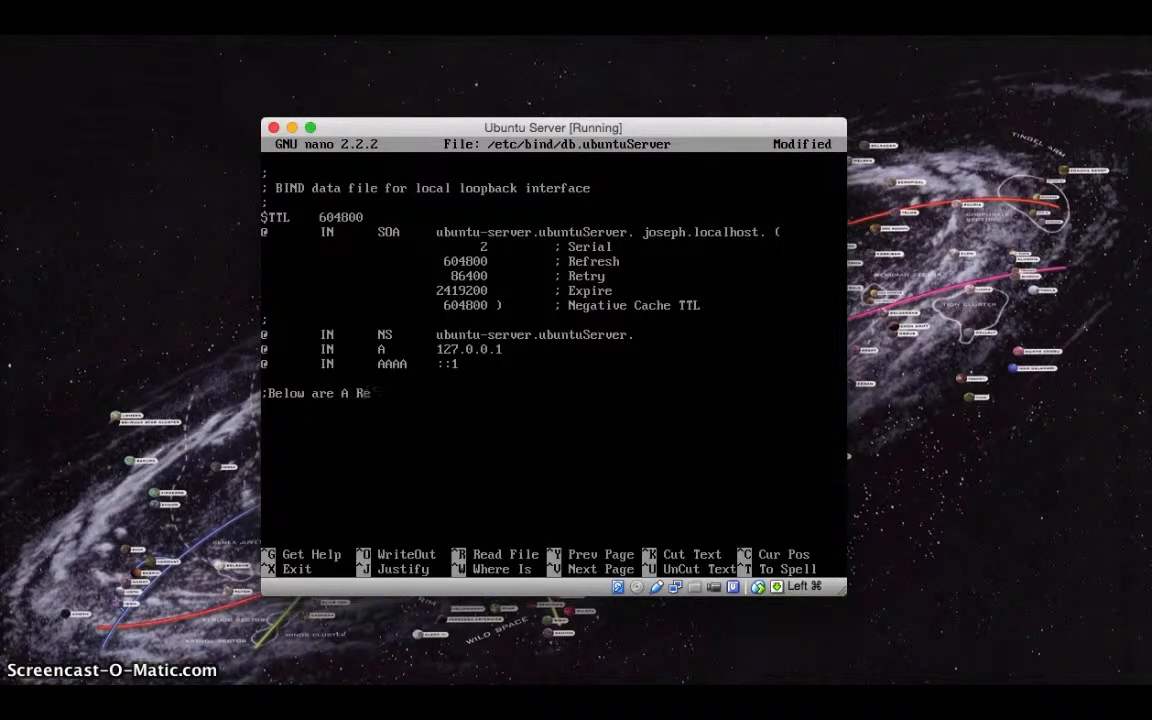
type("cord Address")
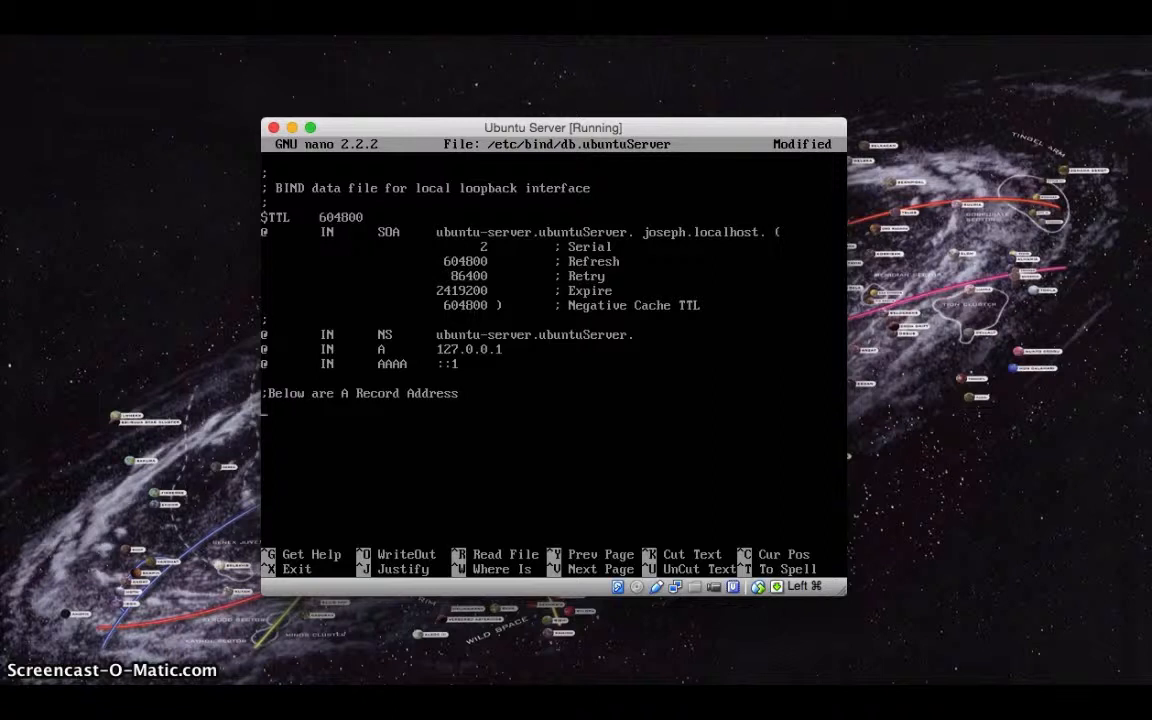
Add an IN A record for firewall pointing to 192.168.96.1 under the comment.
type("firewall")
key("Tab")
type("IN")
type("A")
key("Tab")
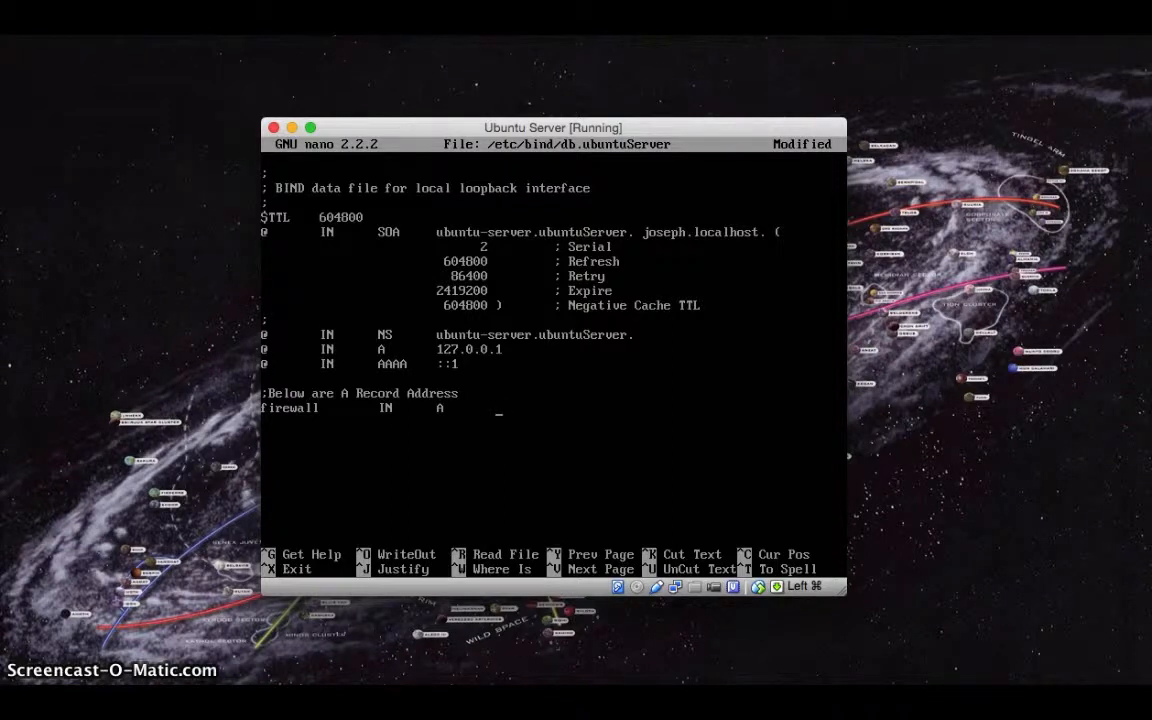
type("192.168")
type(".96.1")
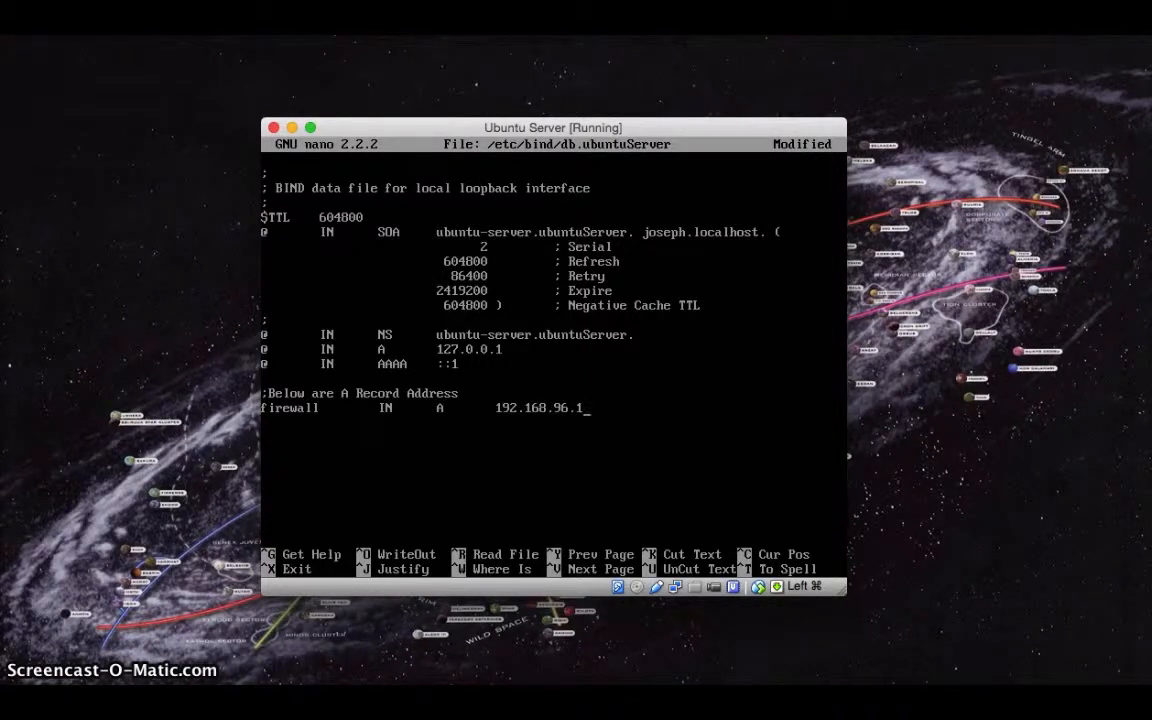
Add an IN A record for printer pointing to 192.168.96.2 on the following line.
key("Return")
type("printer")
key("Tab")
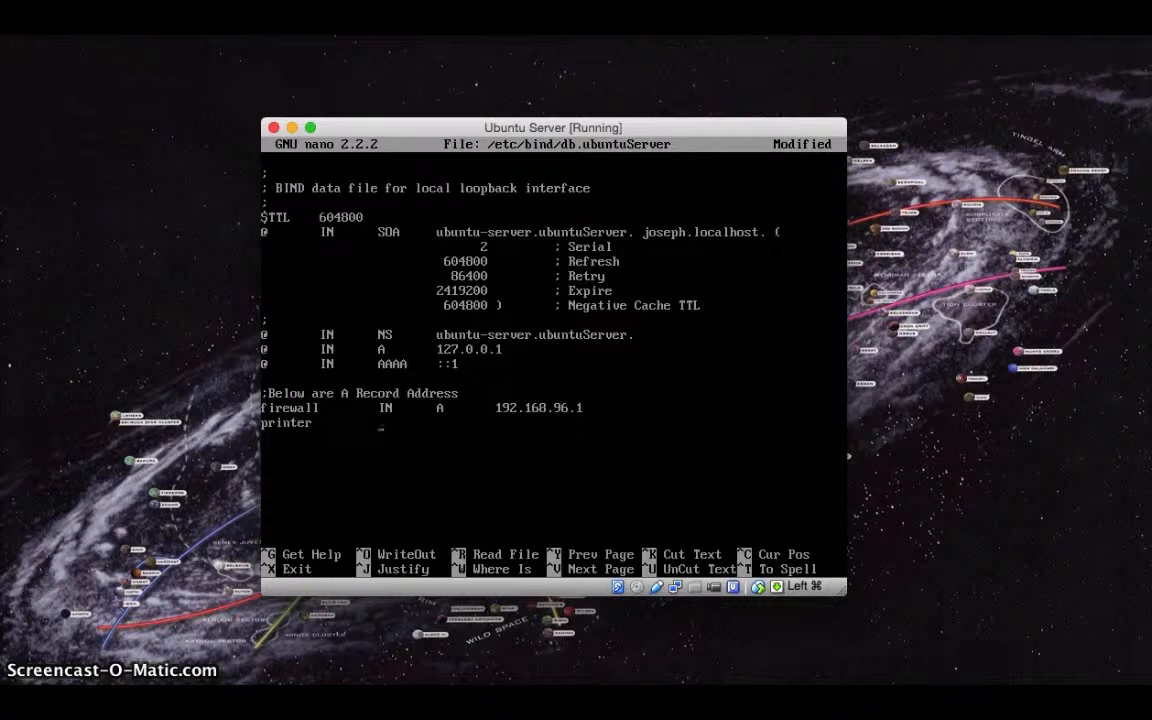
type("IN")
key("Tab")
type("A")
key("Tab")
type("192.168")
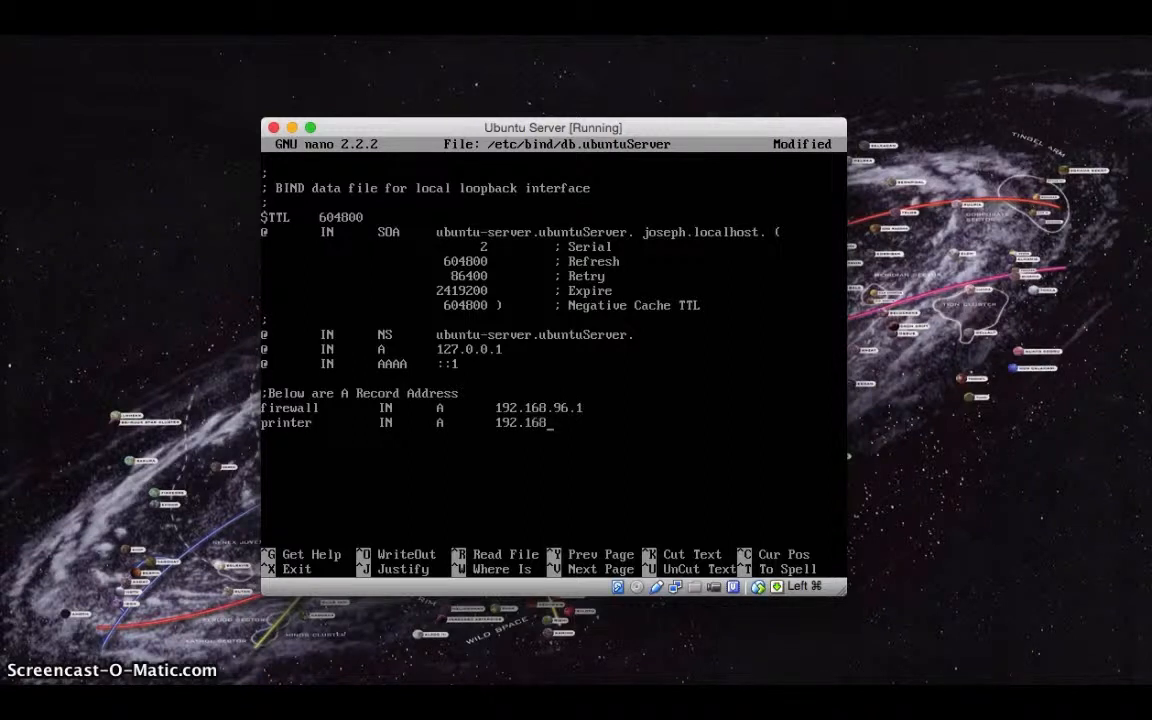
type(".96")
type(".2 ")
Add an IN A record for ubuntu-server pointing to 192.168.96.3 below the printer record.
type("ubuntu")
type("-server")
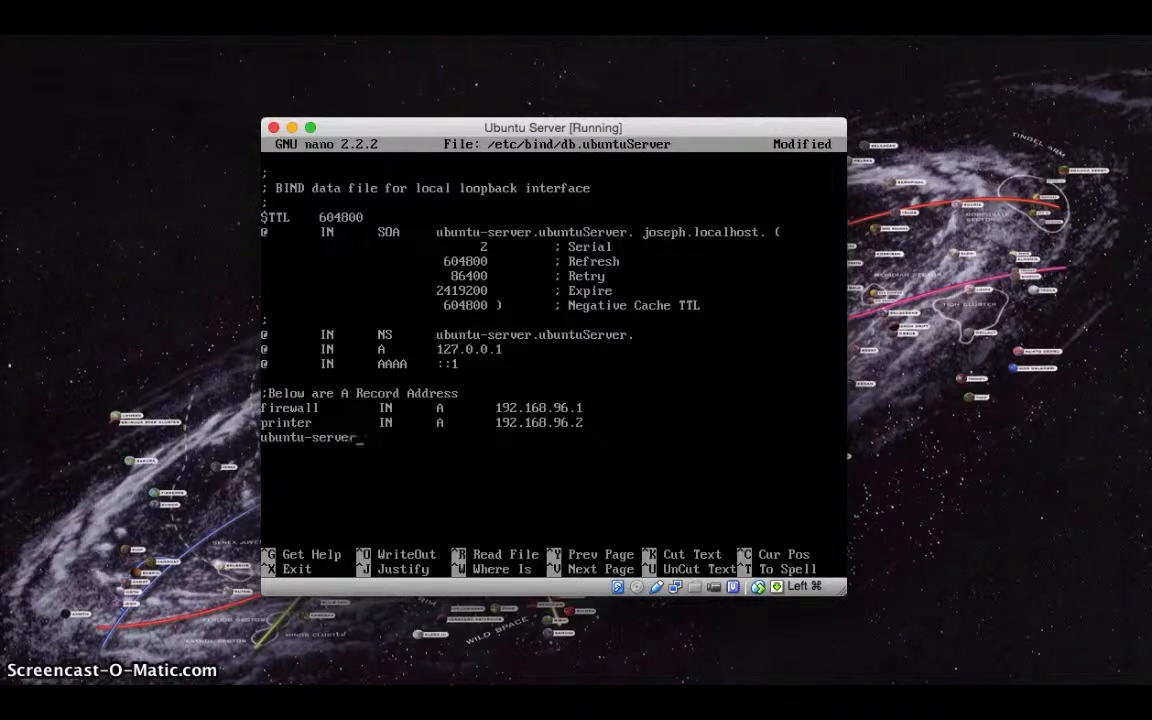
key("Tab")
type("IN")
key("Tab")
type("A")
key("Tab")
type("192.168.96")
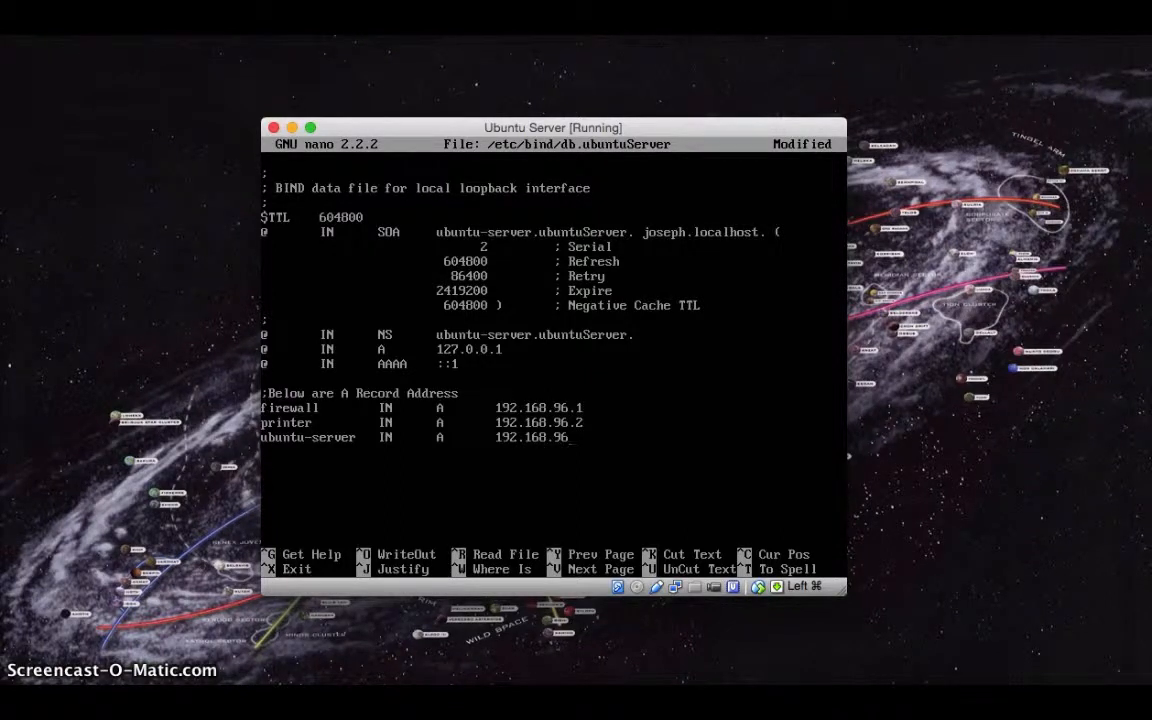
type(".3")
key("Return")
Save db.ubuntuServer under its existing name and exit nano.
key("ctrl+x")
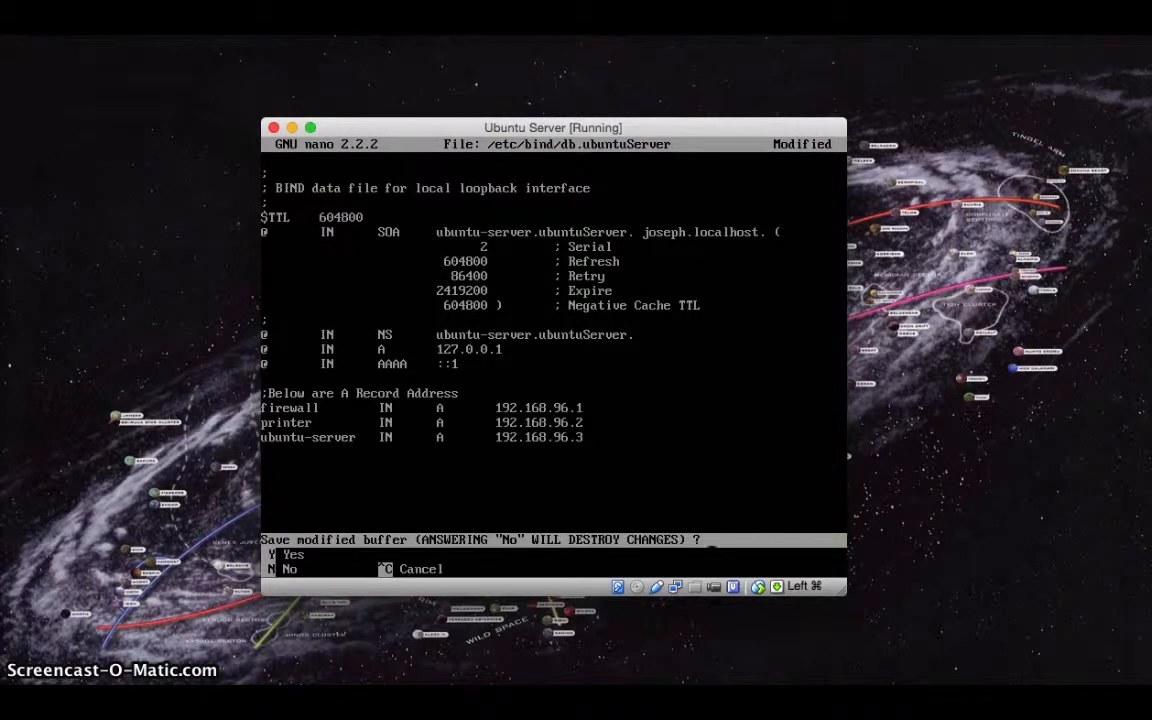
key("y")
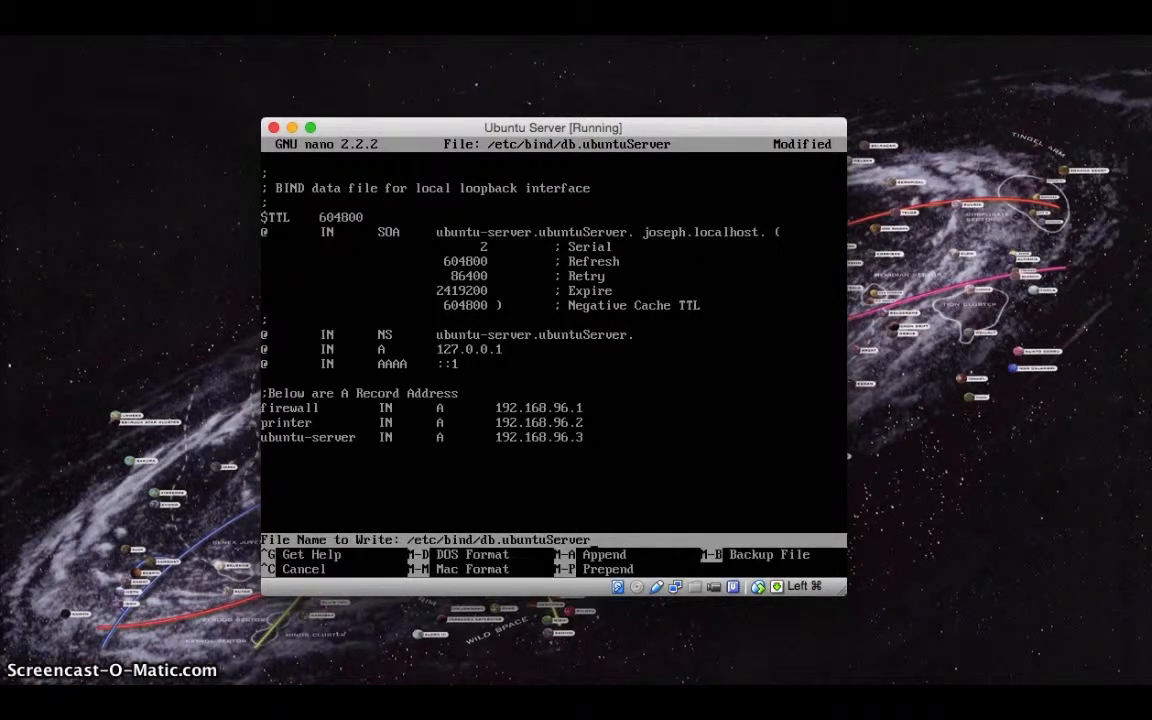
key("Return")
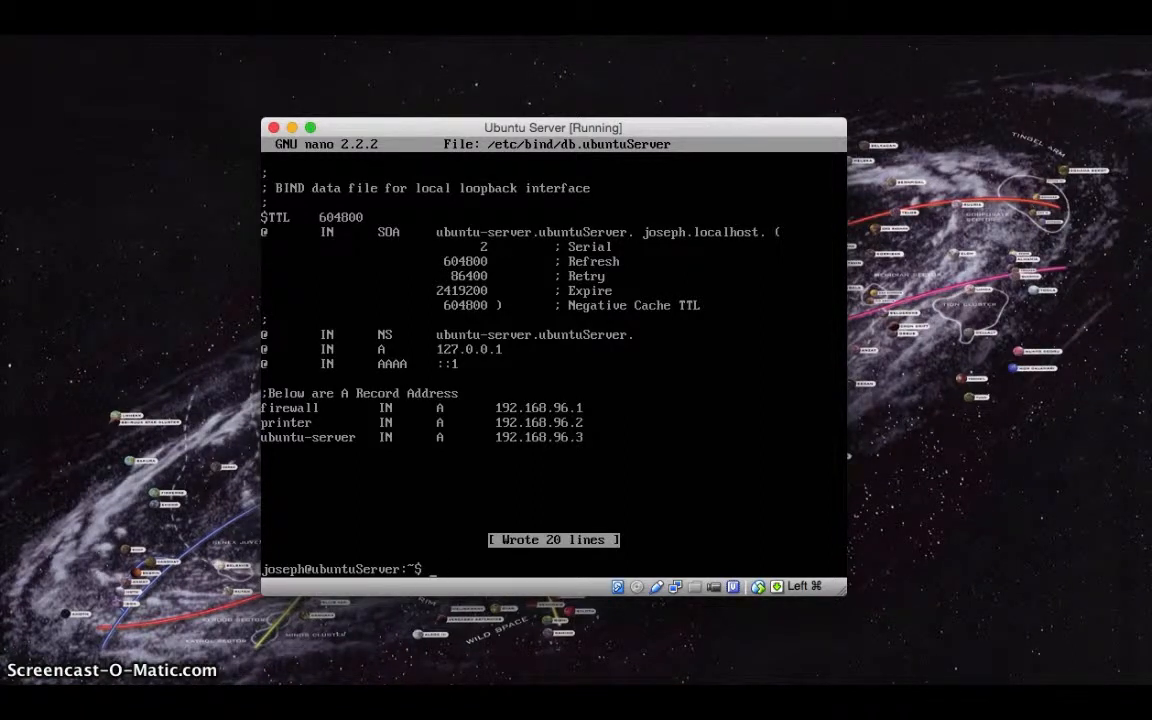
Copy /etc/bind/db.127 to /etc/bind/db.10 with sudo rights.
type("sudo cp /etc/bind/")
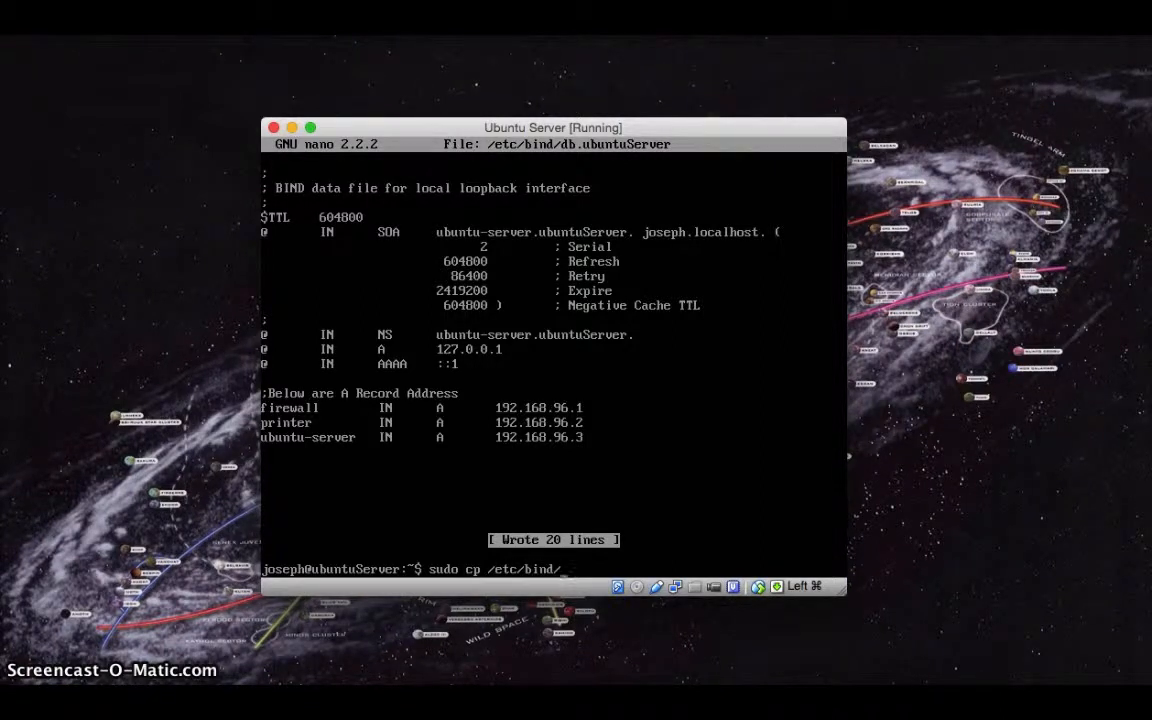
type("db.")
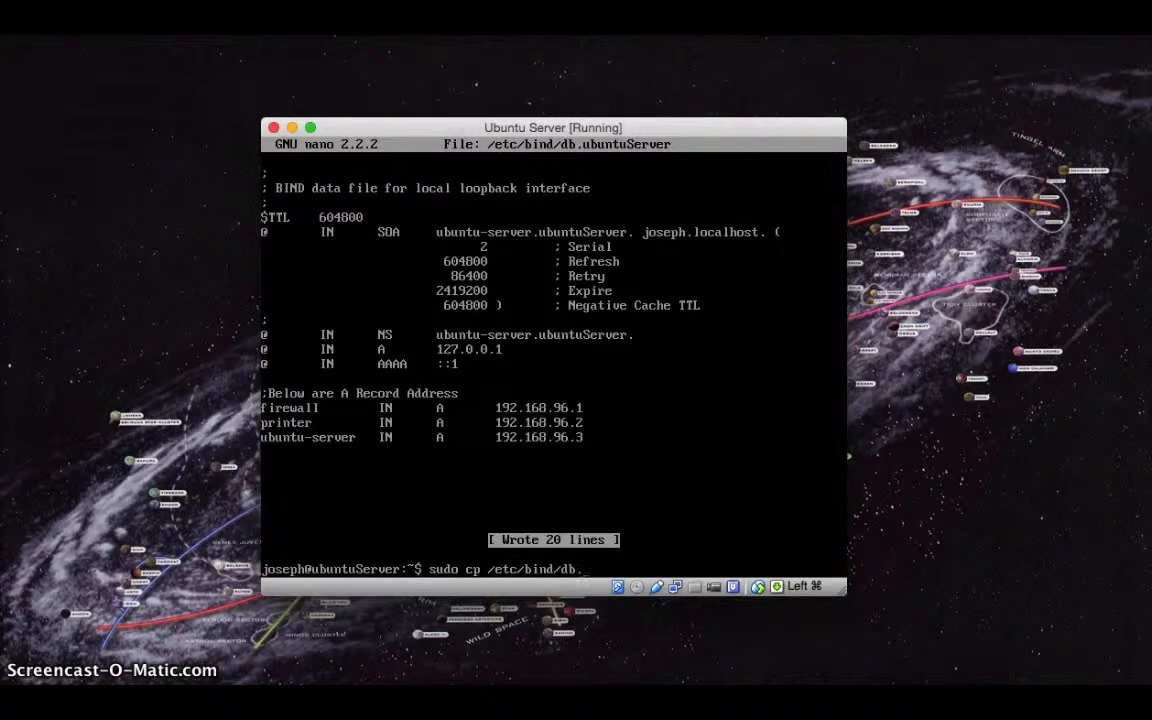
type("127")
type("/etc/bind/")
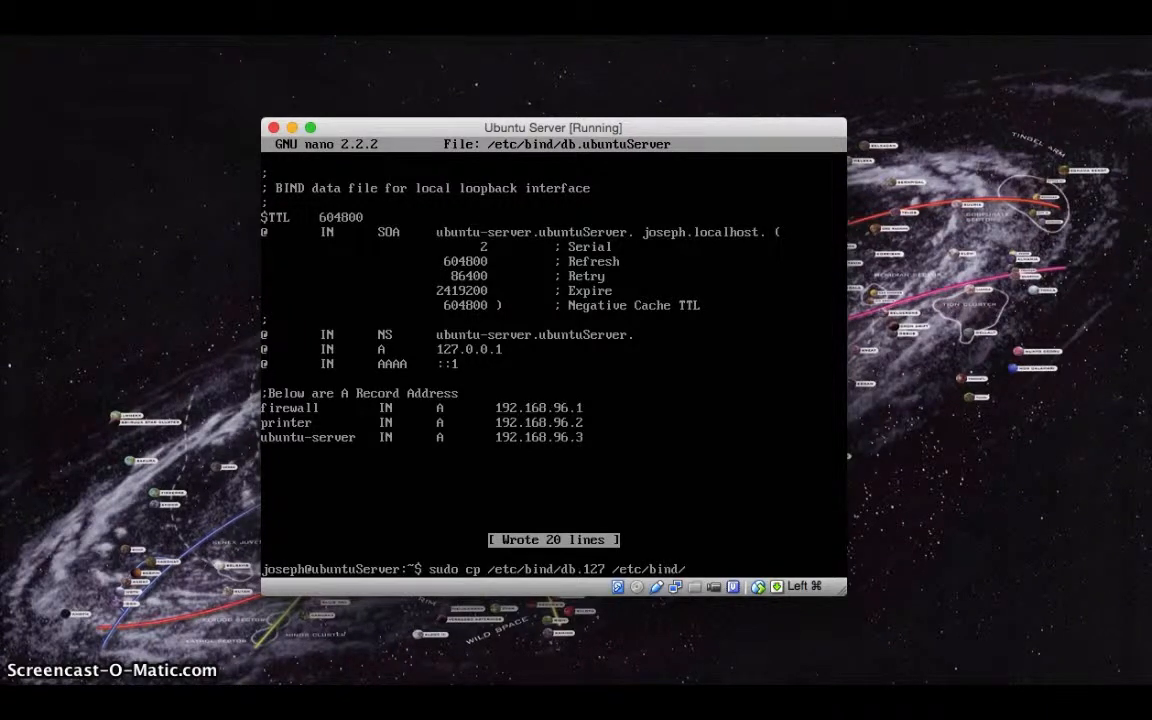
type("db.10")
key("Return")
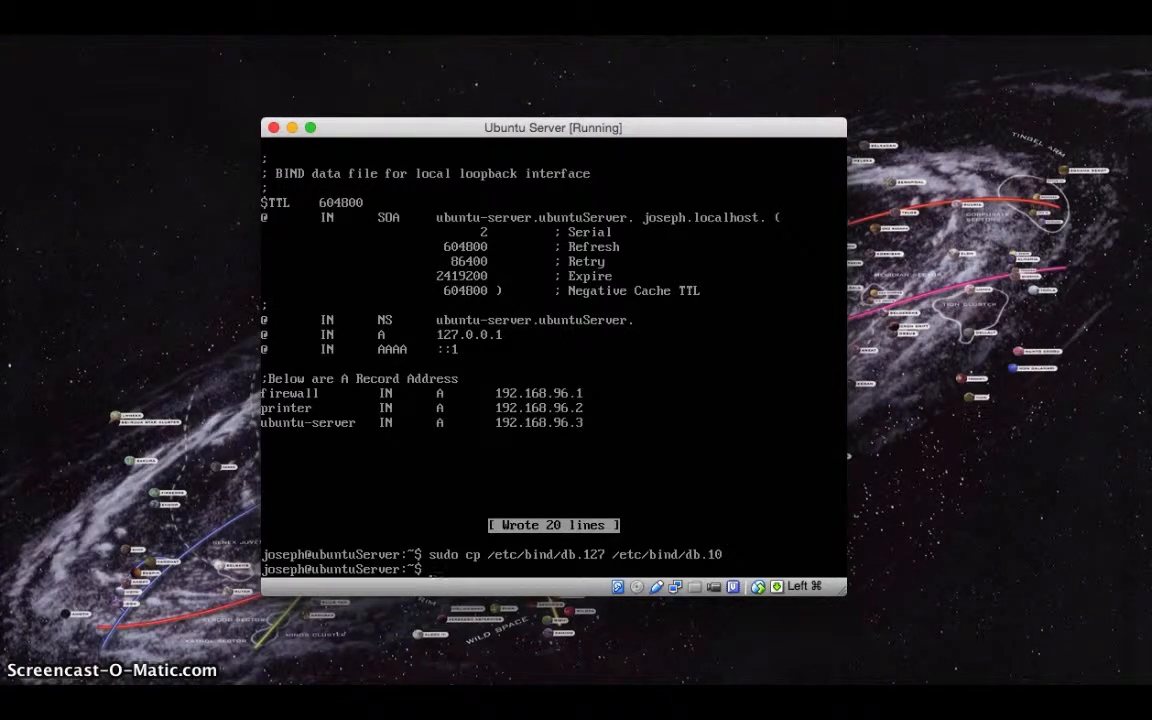
Open /etc/bind/db.10 in nano with sudo rights.
type("sudo nan")
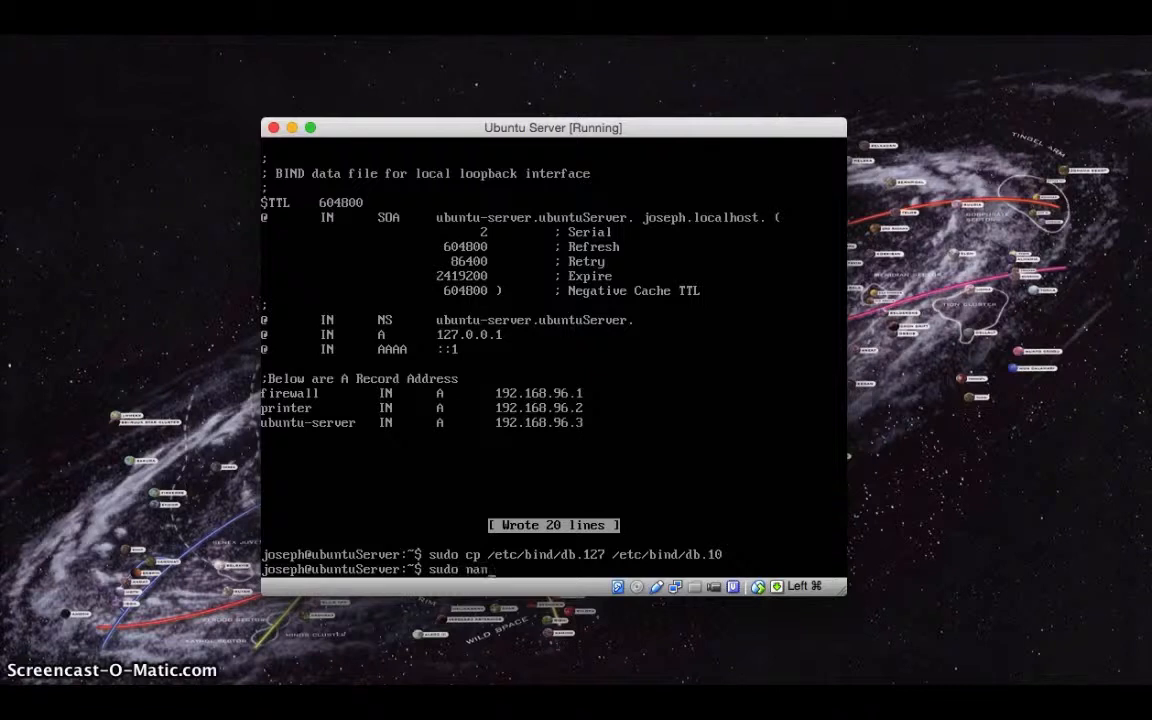
type("o /etc/bind/db.10")
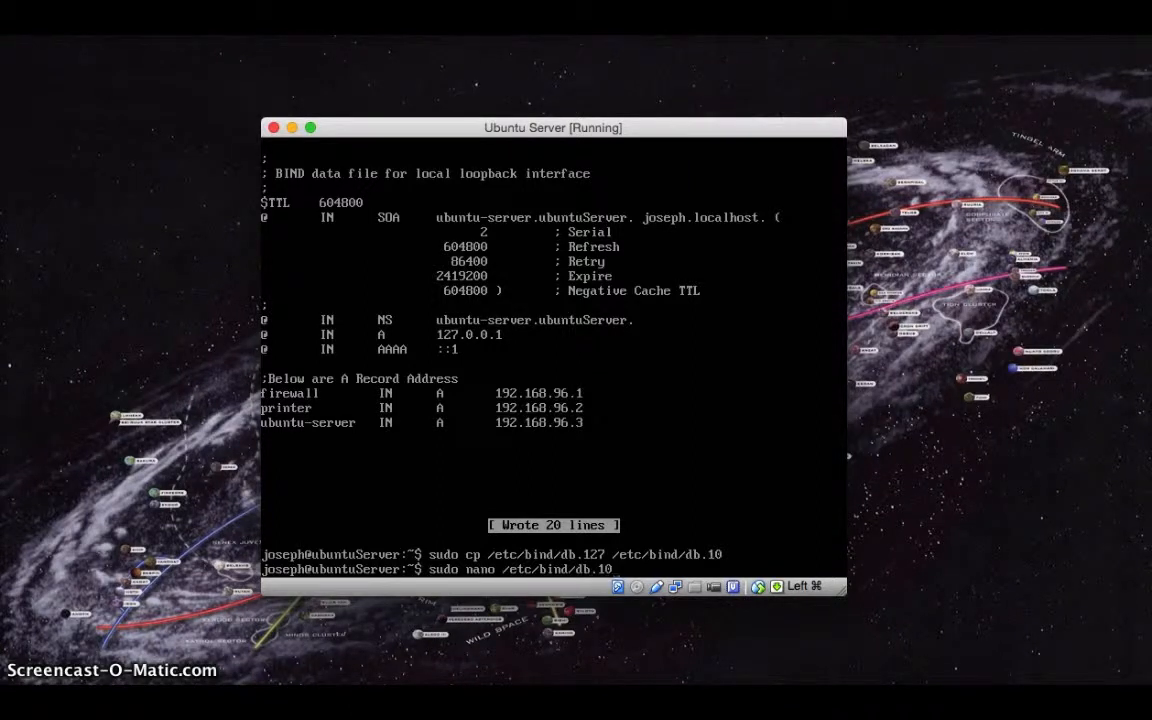
key("Return")
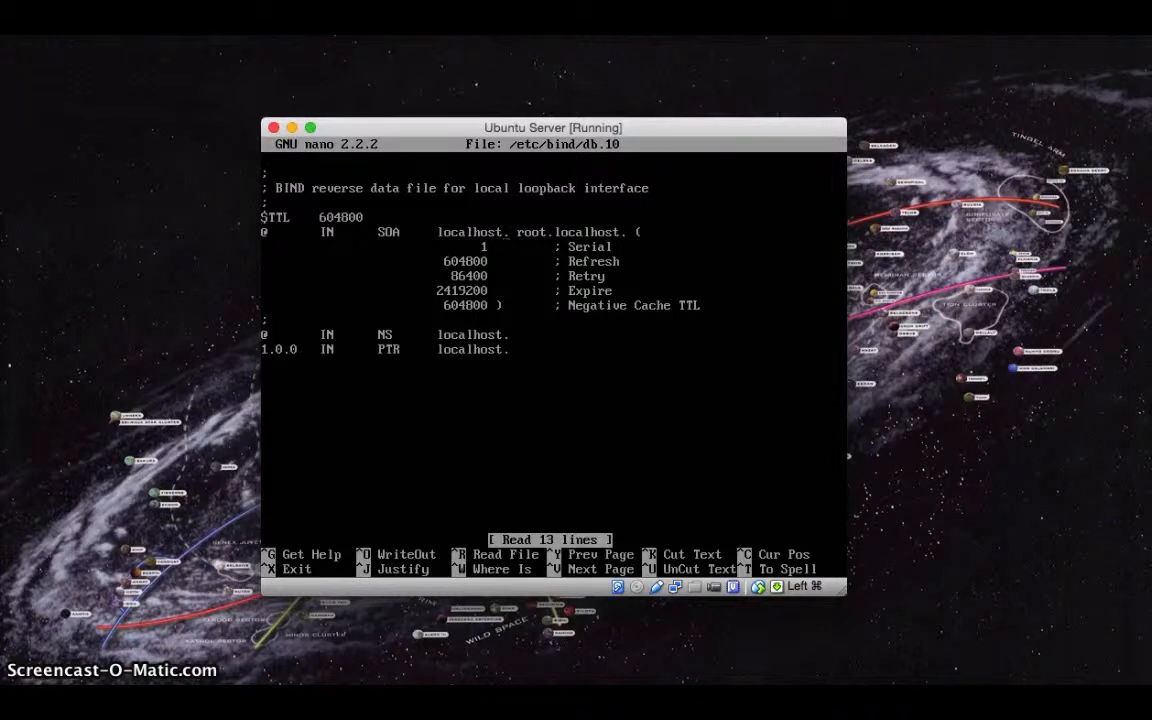
Replace localhost. in the primary name server field of db.10's SOA record with ubuntu-server.ubuntuServer. including the trailing dot.
key("BackSpace")
key("BackSpace")
key("BackSpace")
key("BackSpace")
key("BackSpace")
key("BackSpace")
key("BackSpace")
key("BackSpace")
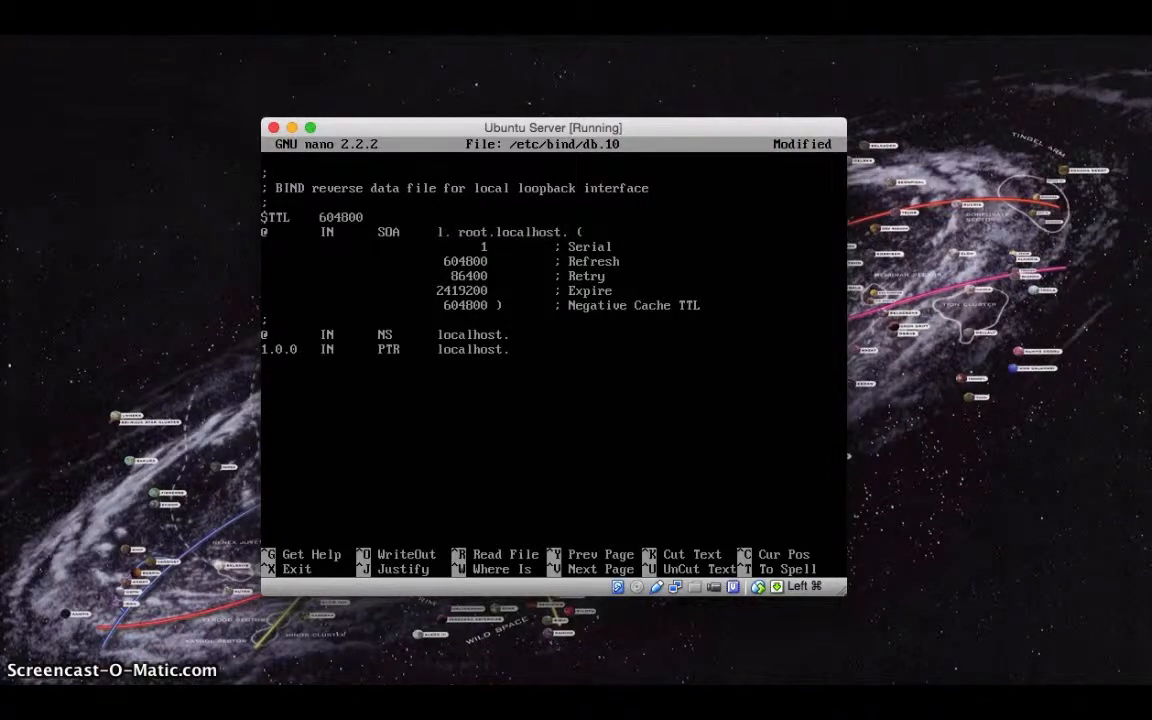
key("BackSpace")
type("ub")
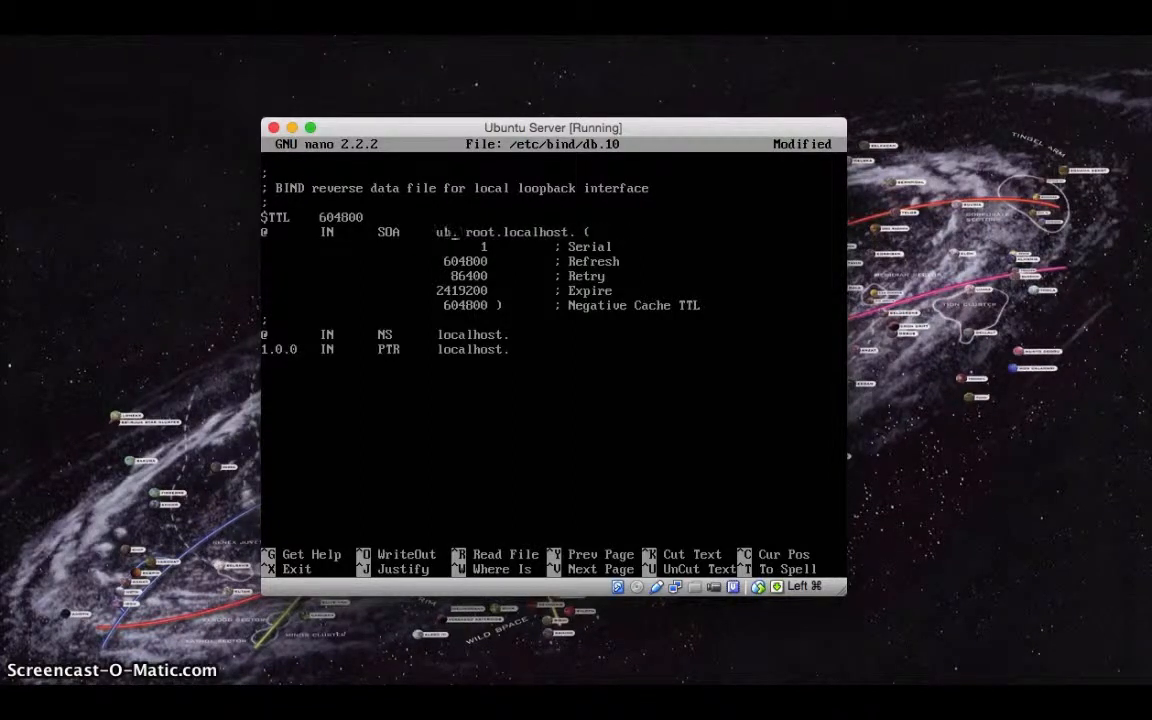
type("untu")
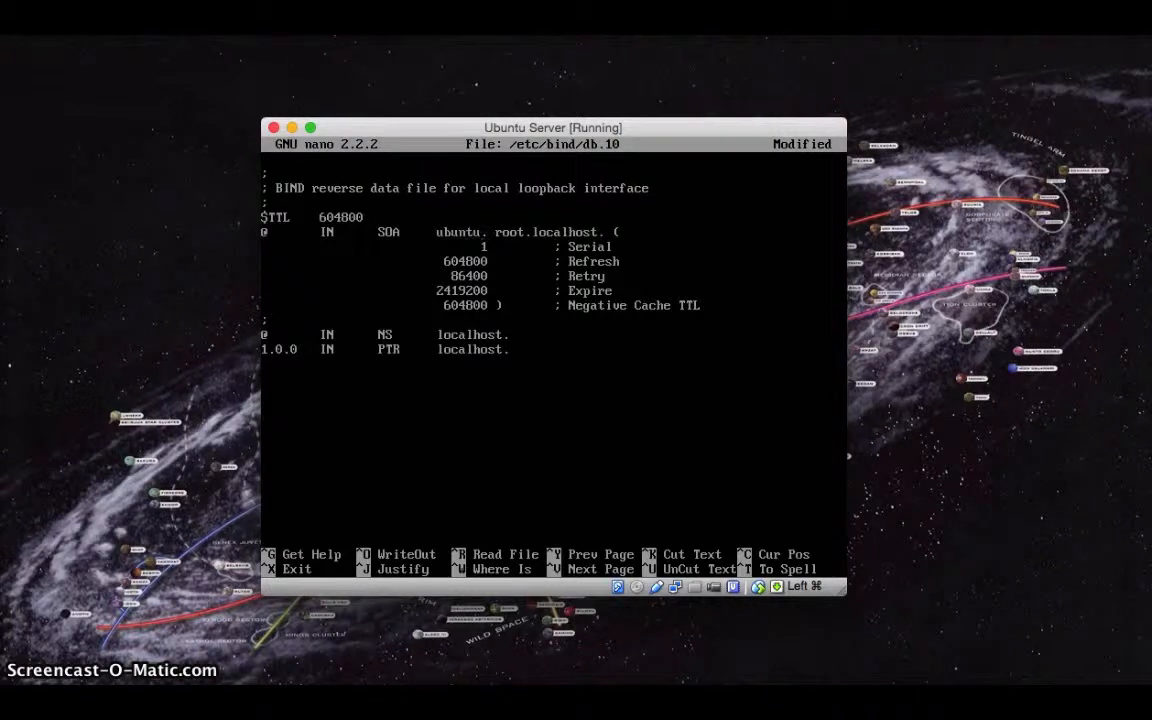
type("-server.")
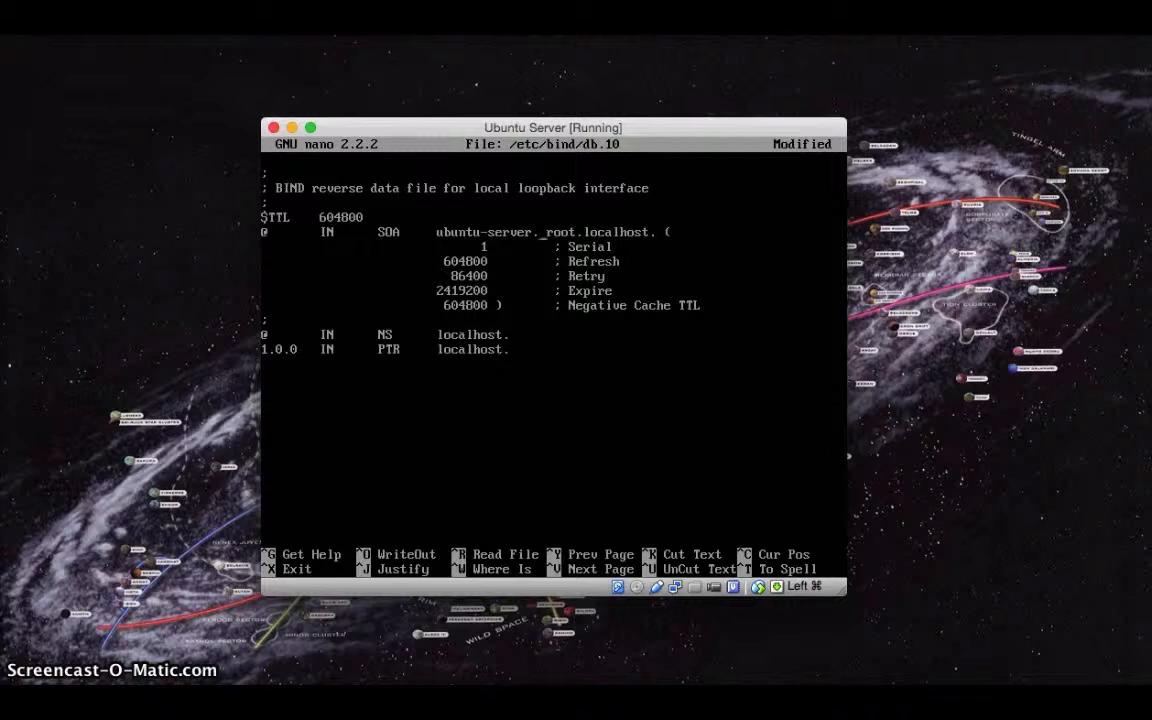
type("ubuntuSer")
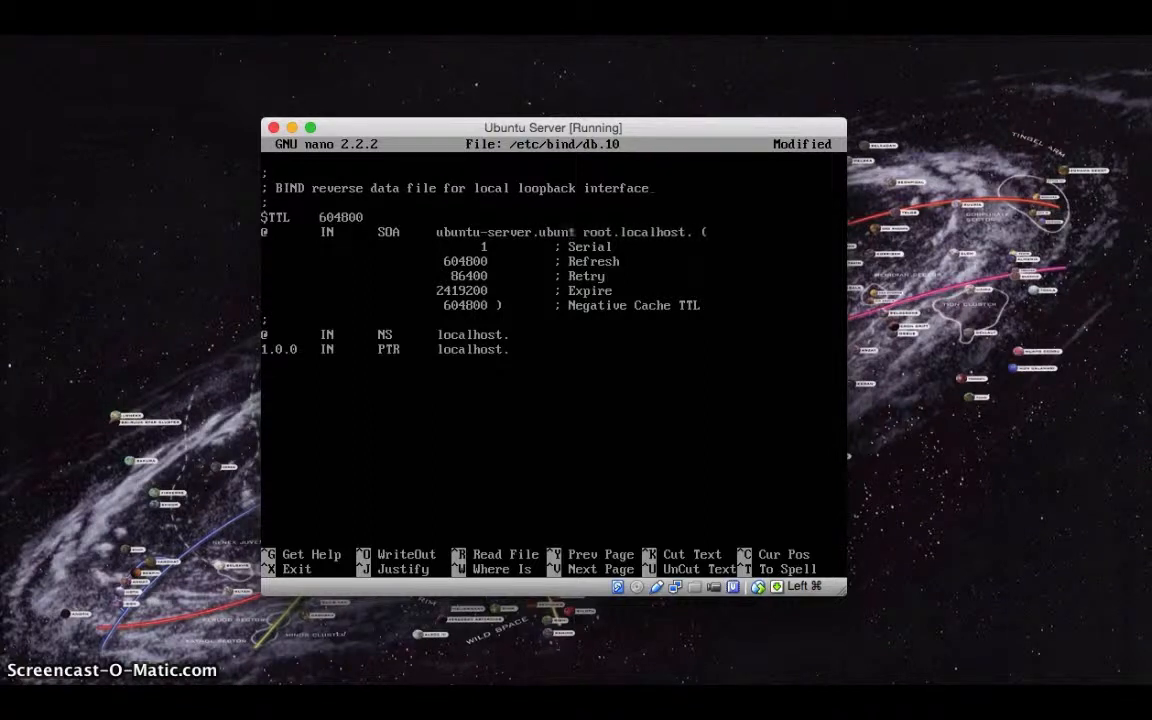
type("ver")
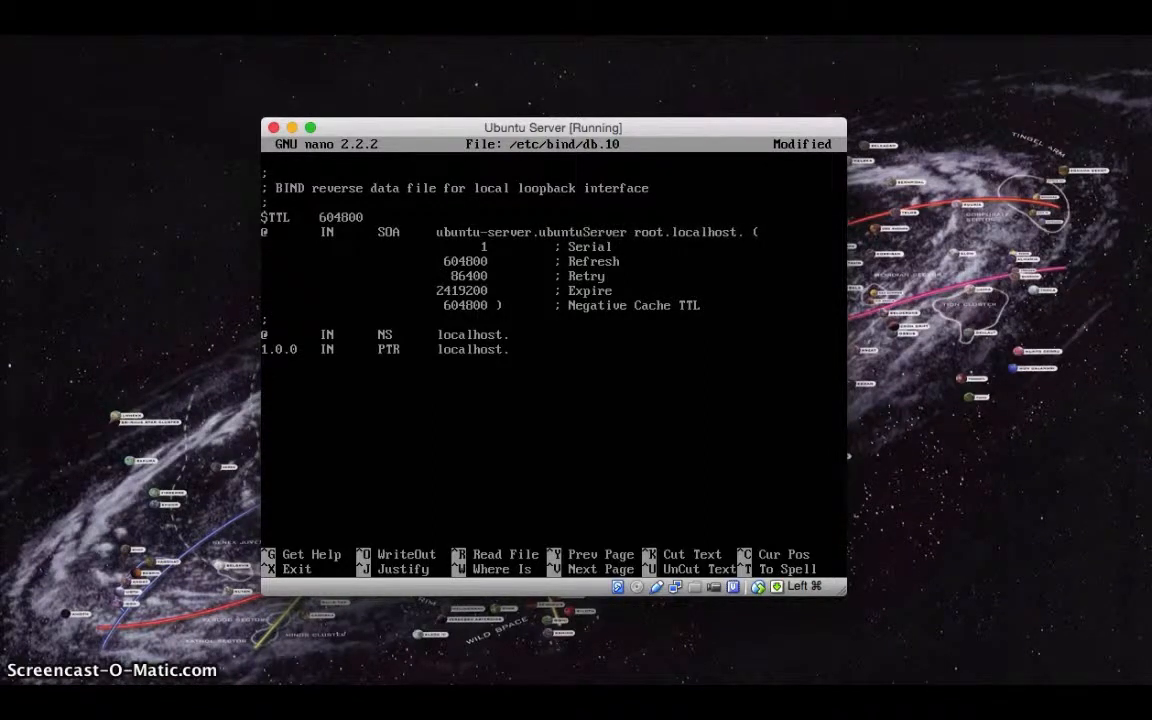
type(".")
Replace root in the contact field of db.10's SOA record with the administrator's first name, keeping .localhost. after it.
key("Right")
key("Right")
key("Right")
key("Right")
key("Right")
key("BackSpace")
key("BackSpace")
key("BackSpace")
key("BackSpace")
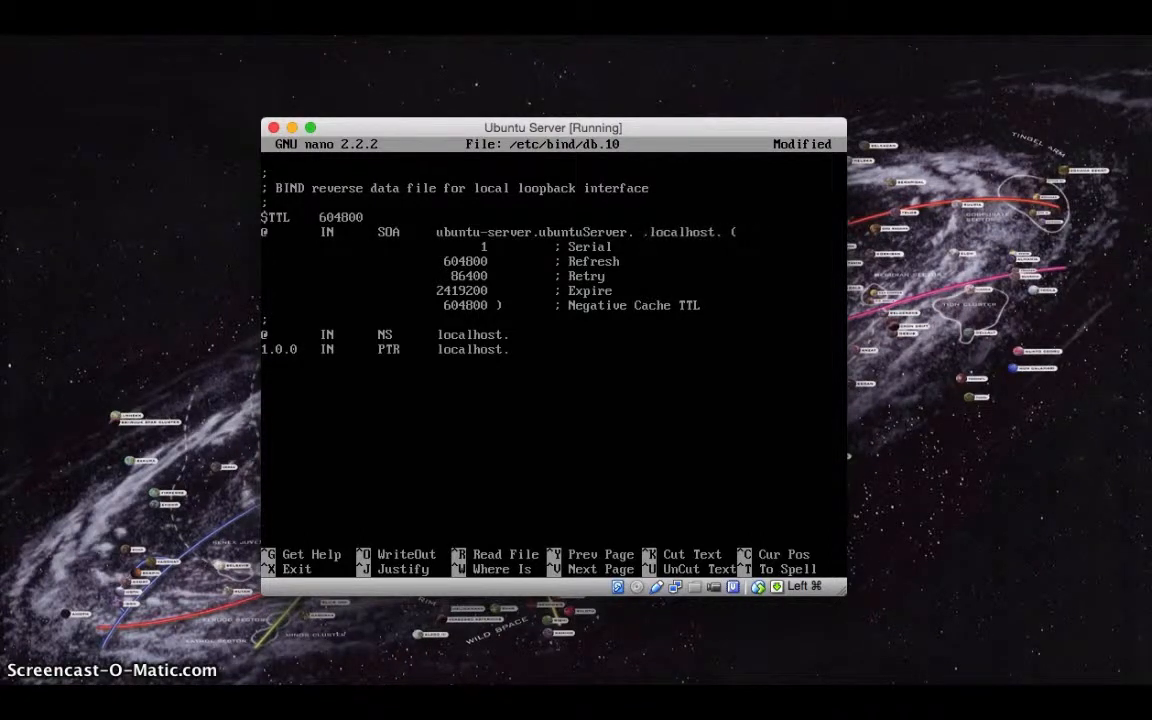
type("joseo")
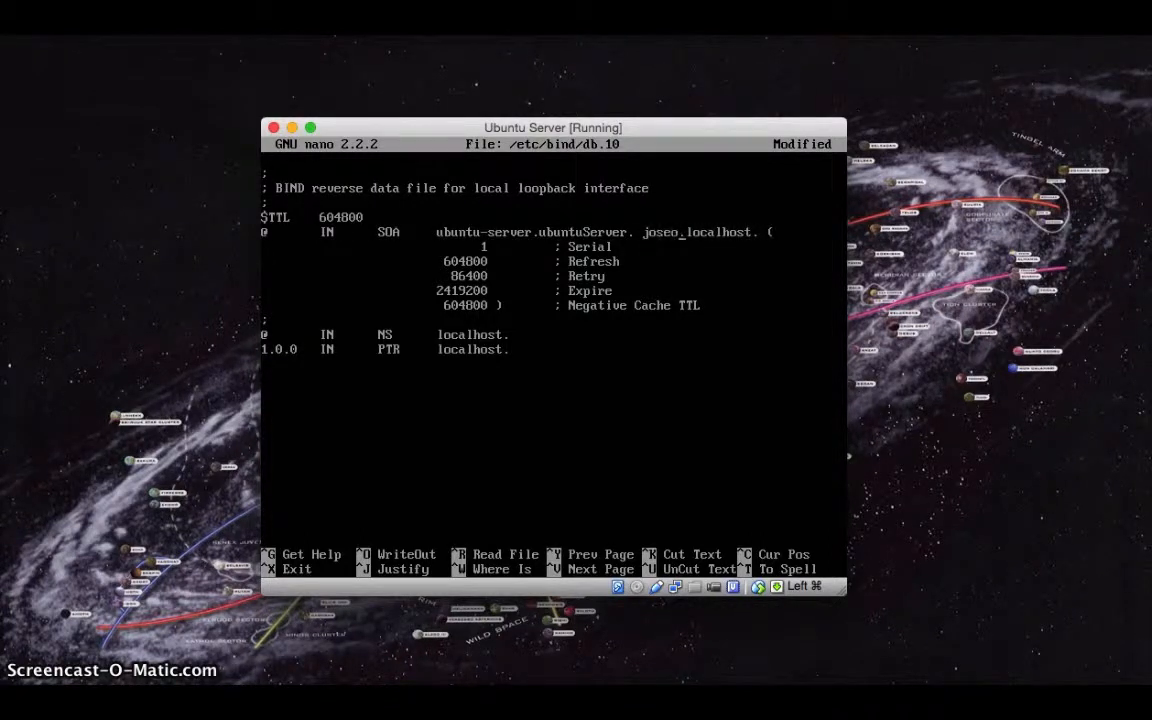
key("BackSpace")
type("ph")
Replace localhost. in db.10's NS record with ubuntu-server.ubuntuServer. including the trailing dot.
key("Down")
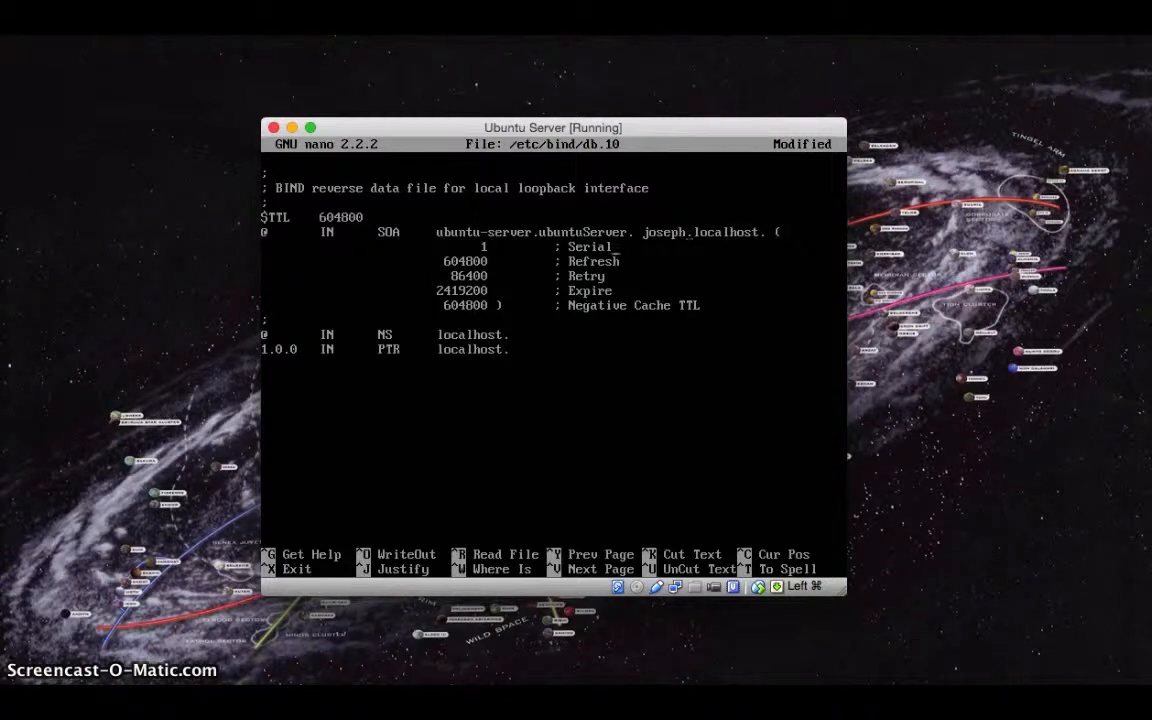
key("Down")
key("Down")
key("Down")
key("Down")
key("Down")
key("Down")
key("BackSpace")
key("BackSpace")
key("BackSpace")
key("BackSpace")
key("BackSpace")
key("BackSpace")
key("BackSpace")
key("BackSpace")
key("BackSpace")
key("BackSpace")
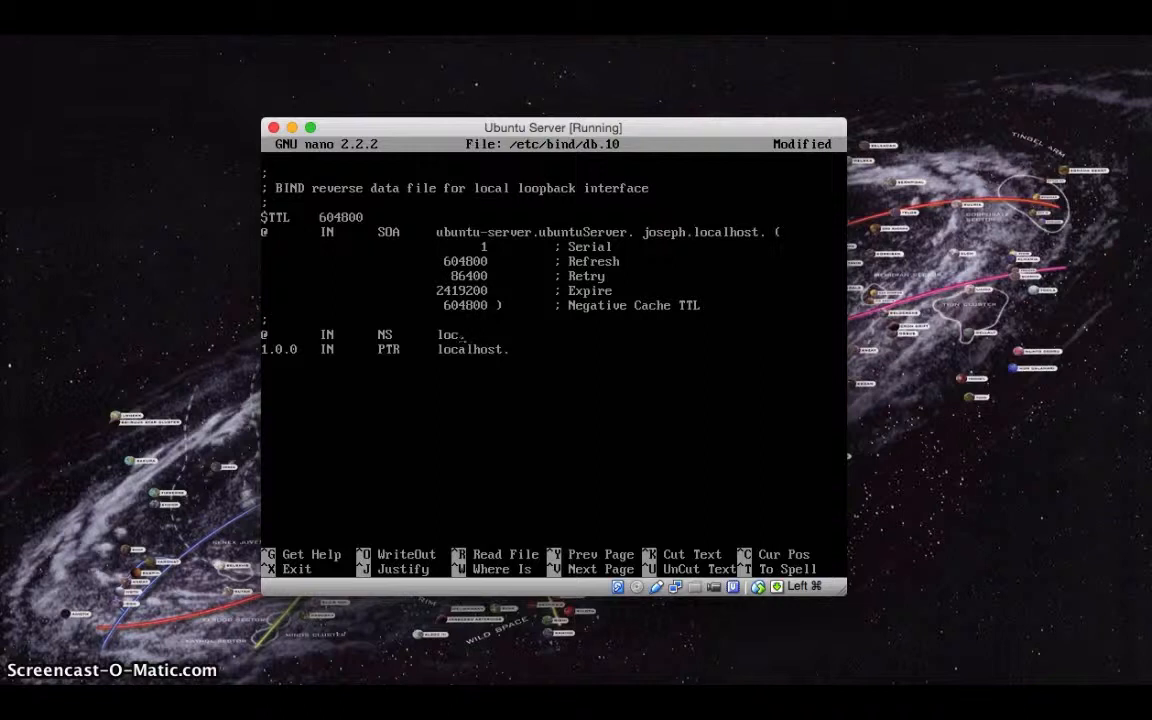
type("ubuntu-server.")
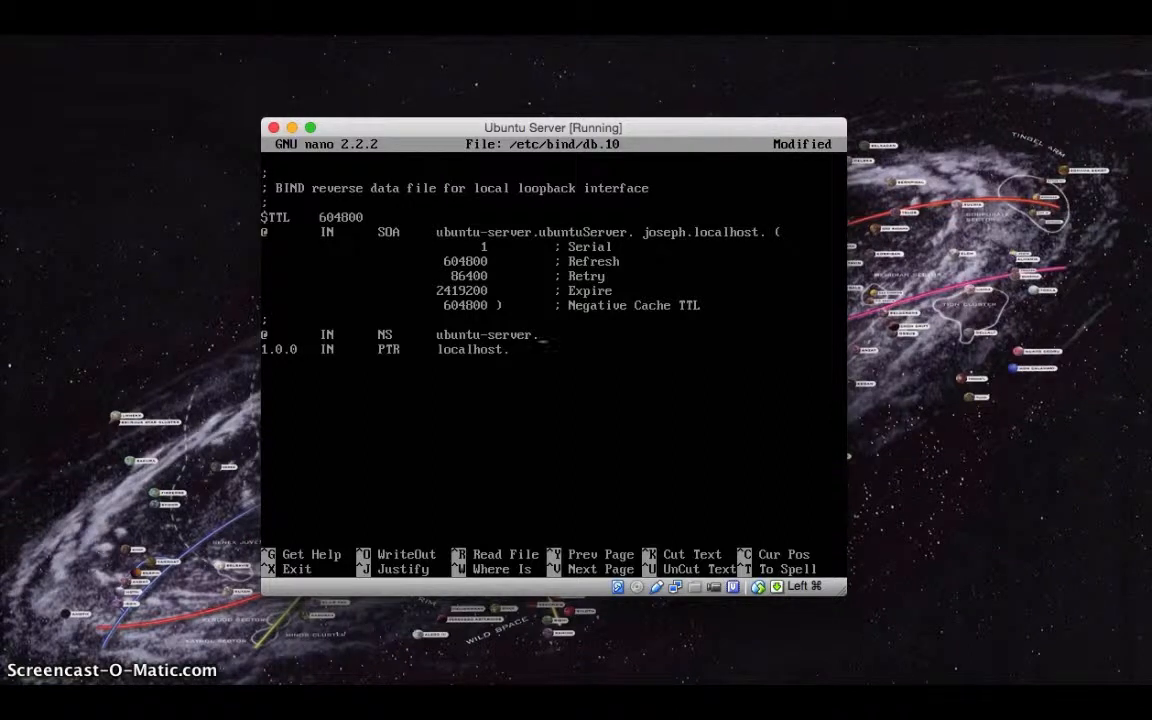
type("ubuntu")
type("Server")
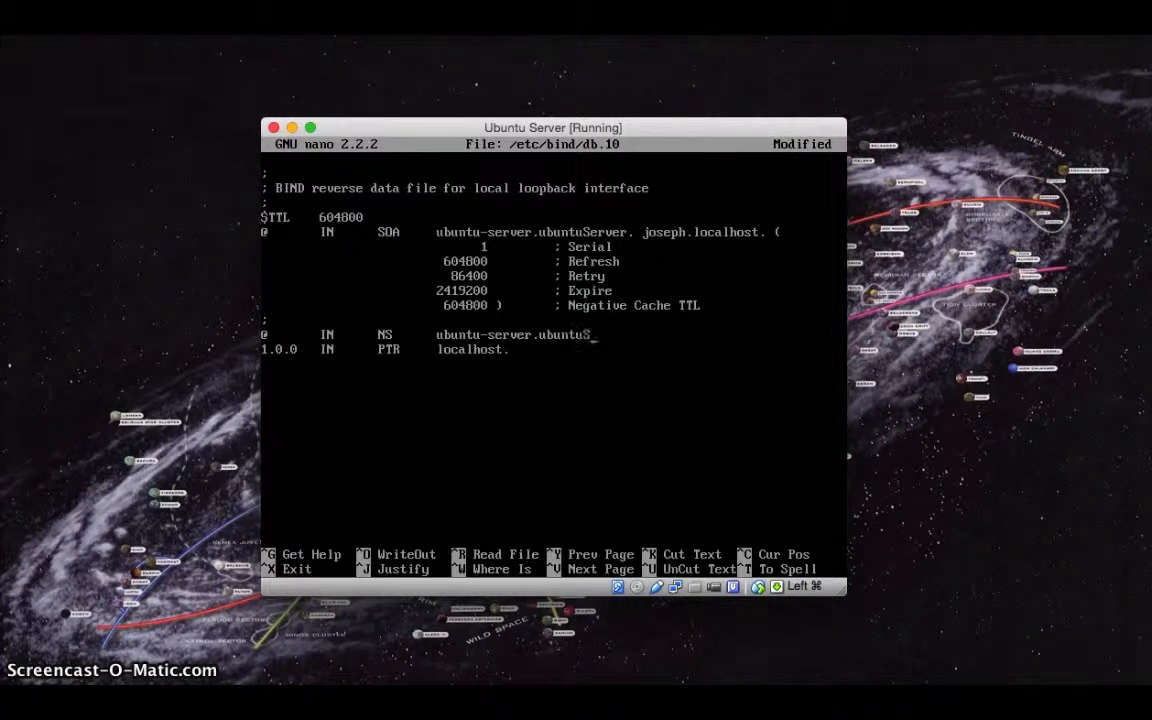
type(".")
Delete the whole 1.0.0 PTR record below the NS record in db.10.
key("Down")
key("BackSpace")
key("BackSpace")
key("BackSpace")
key("BackSpace")
key("BackSpace")
key("BackSpace")
key("BackSpace")
key("BackSpace")
key("BackSpace")
key("BackSpace")
key("BackSpace")
key("BackSpace")
key("BackSpace")
key("BackSpace")
key("BackSpace")
key("BackSpace")
key("BackSpace")
key("BackSpace")
key("BackSpace")
key("BackSpace")
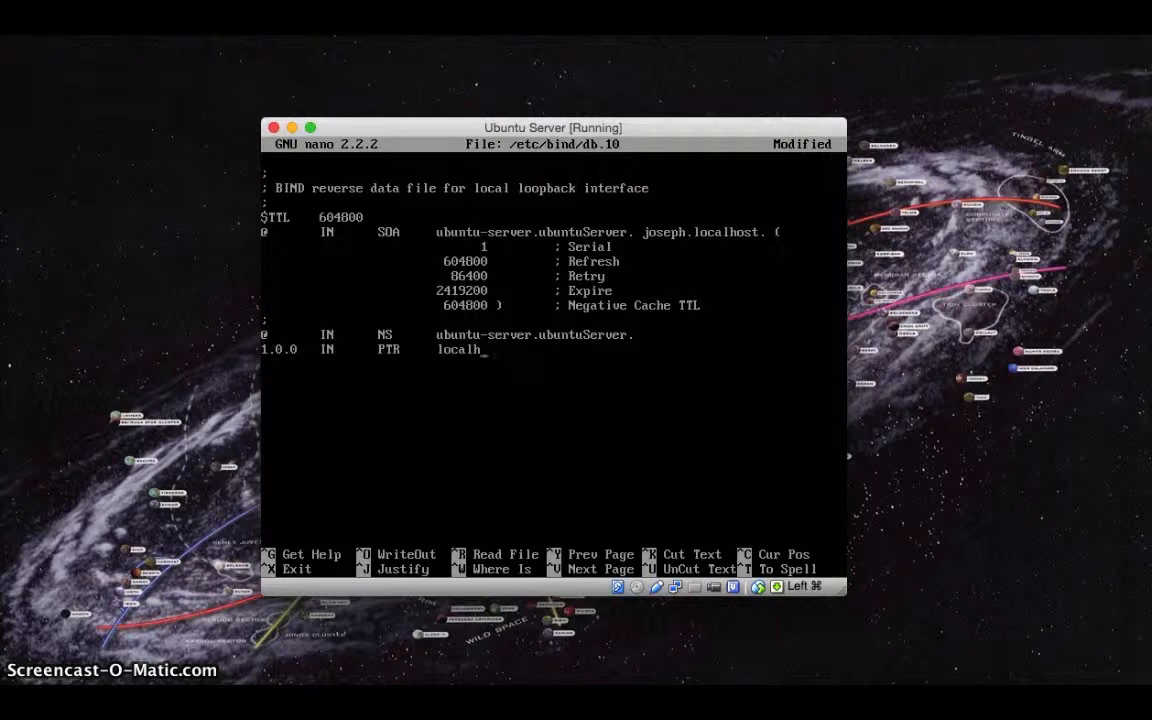
key("BackSpace")
key("BackSpace")
key("BackSpace")
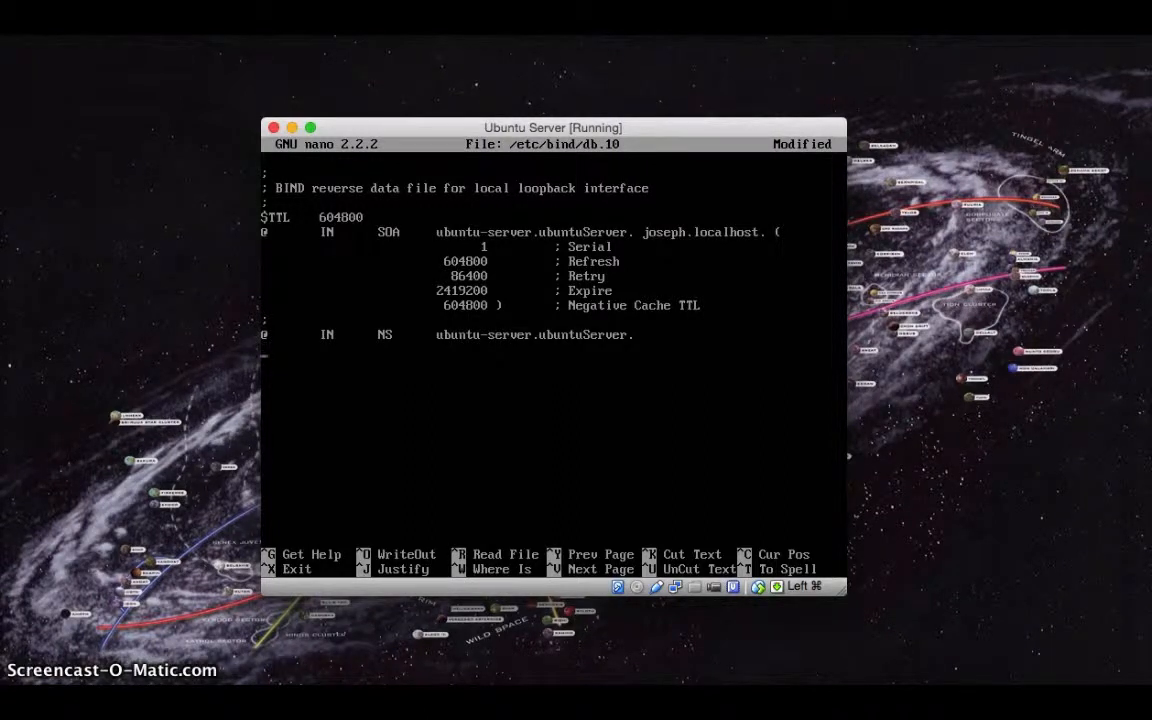
Add an IN PTR record below the NS record that points 1 to firewall.ubuntuServer. including the trailing dot.
type("1")
key("Tab")
type("IN")
key("Tab")
type("PTr")
key("Tab")
type("lirewall")
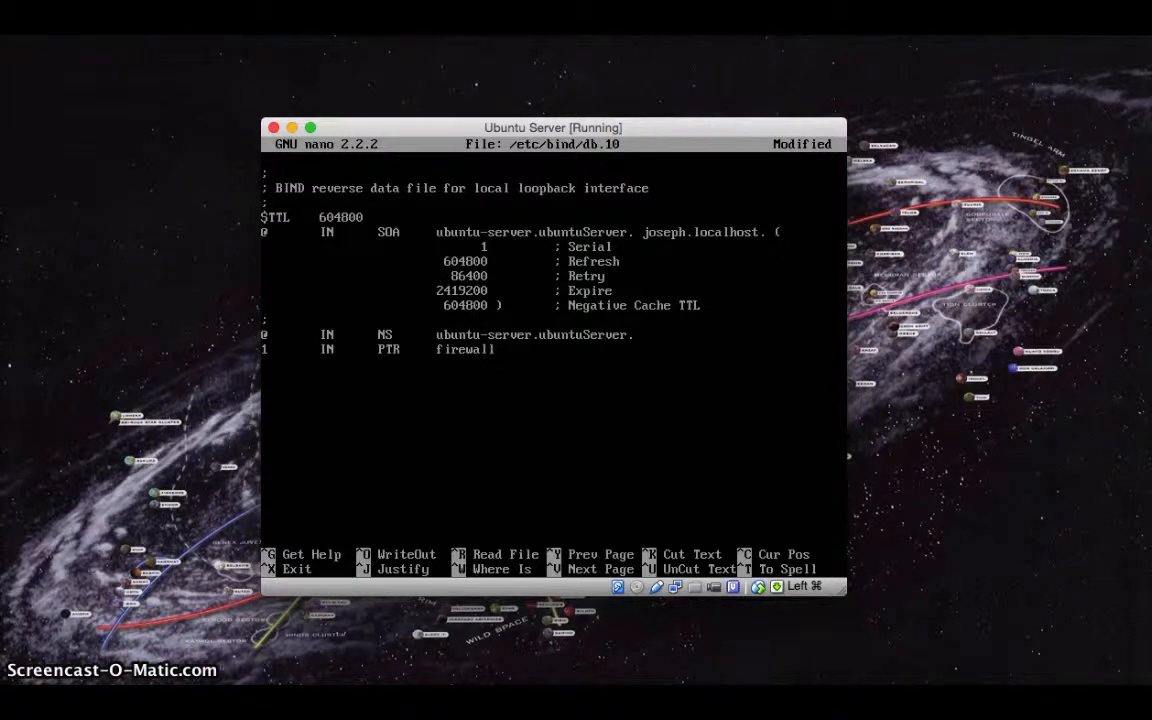
type(".ubu")
type("ntuS")
type("erver")
type(".")
Add a PTR record on the following line that points 2 to printer.ubuntuServer. including the trailing dot.
type("2")
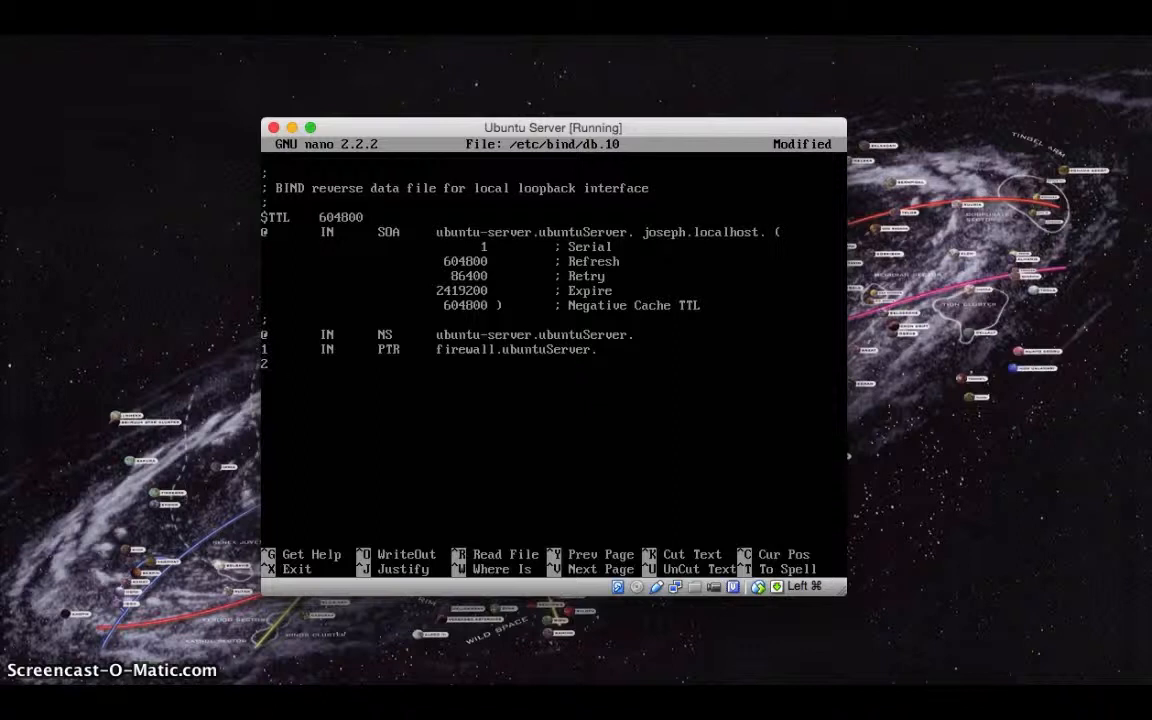
key("Tab")
type("In\tPTR")
key("Tab")
type("printe")
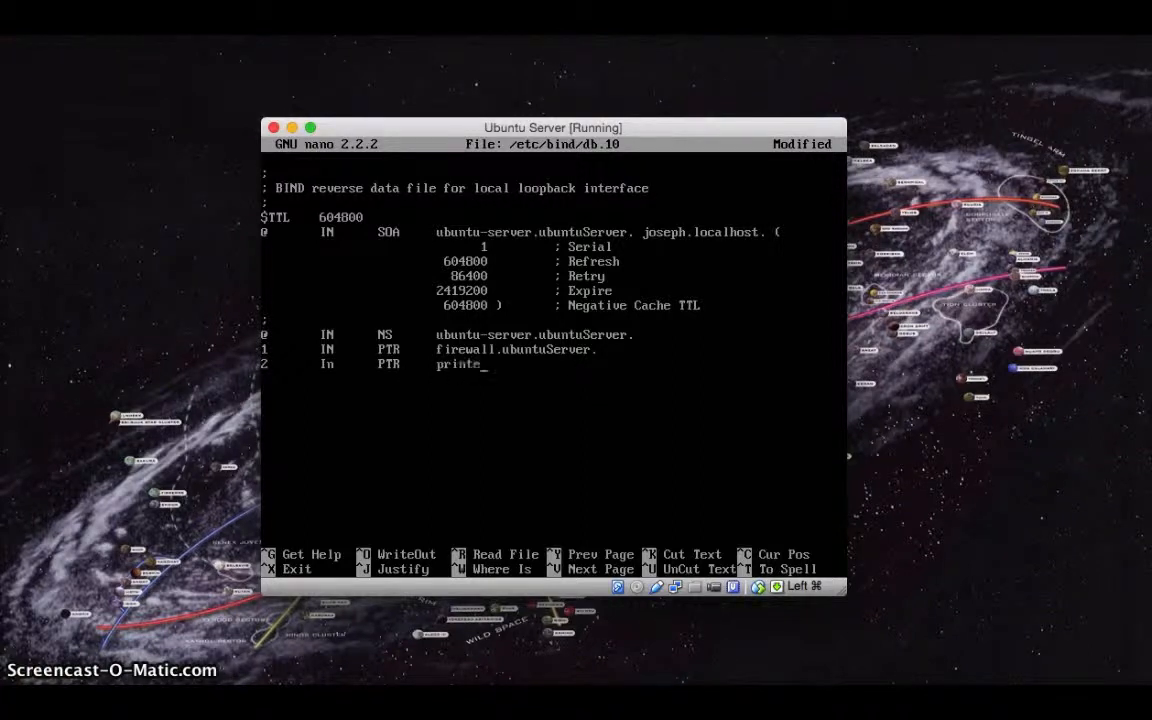
type("r.ubun")
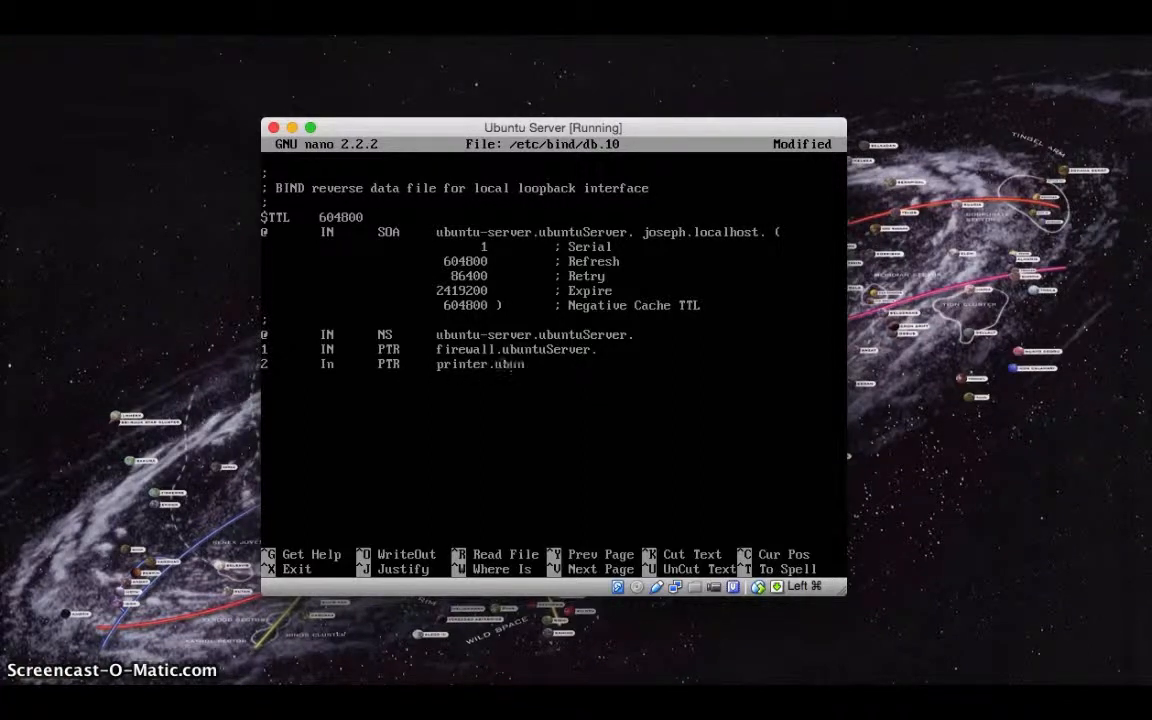
type("tuServer ")
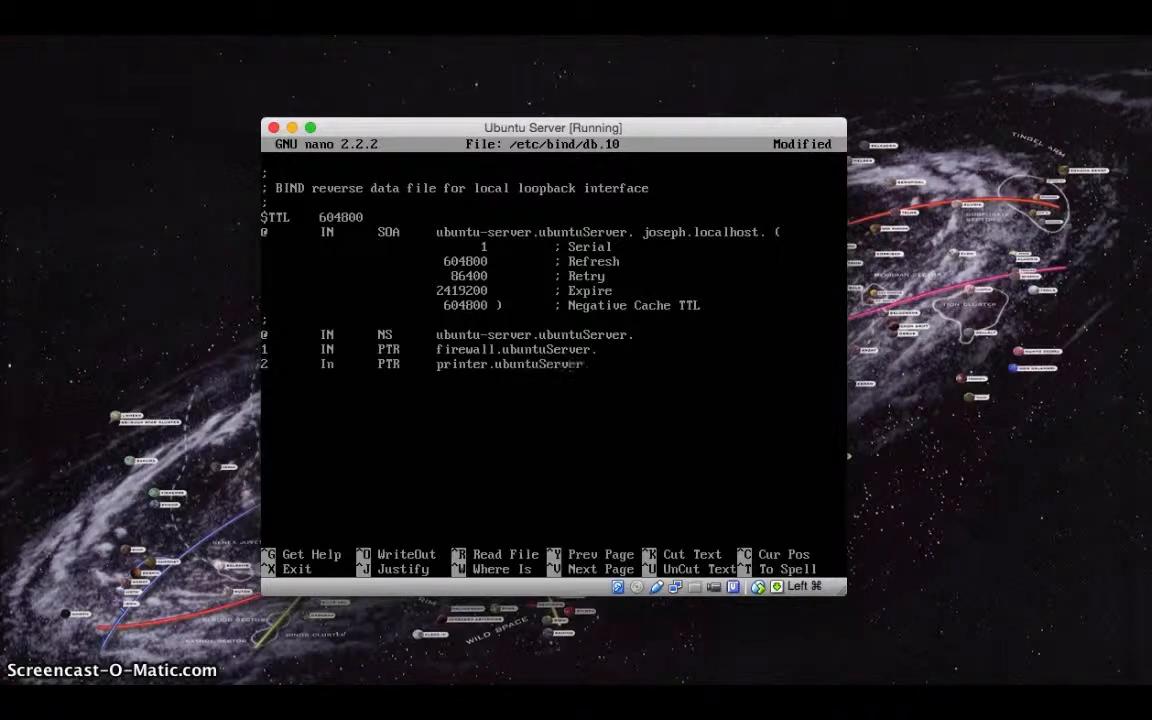
Add an IN PTR record pointing 3 to ubuntu-server.ubuntuServer. and correct the class of the printer record to uppercase IN.
type("3")
key("Tab")
key("Up")
key("Delete")
key("Delete")
type("IN")
key("Down")
type("IN")
key("Tab")
type("PTR")
key("Tab")
type("ubunt")
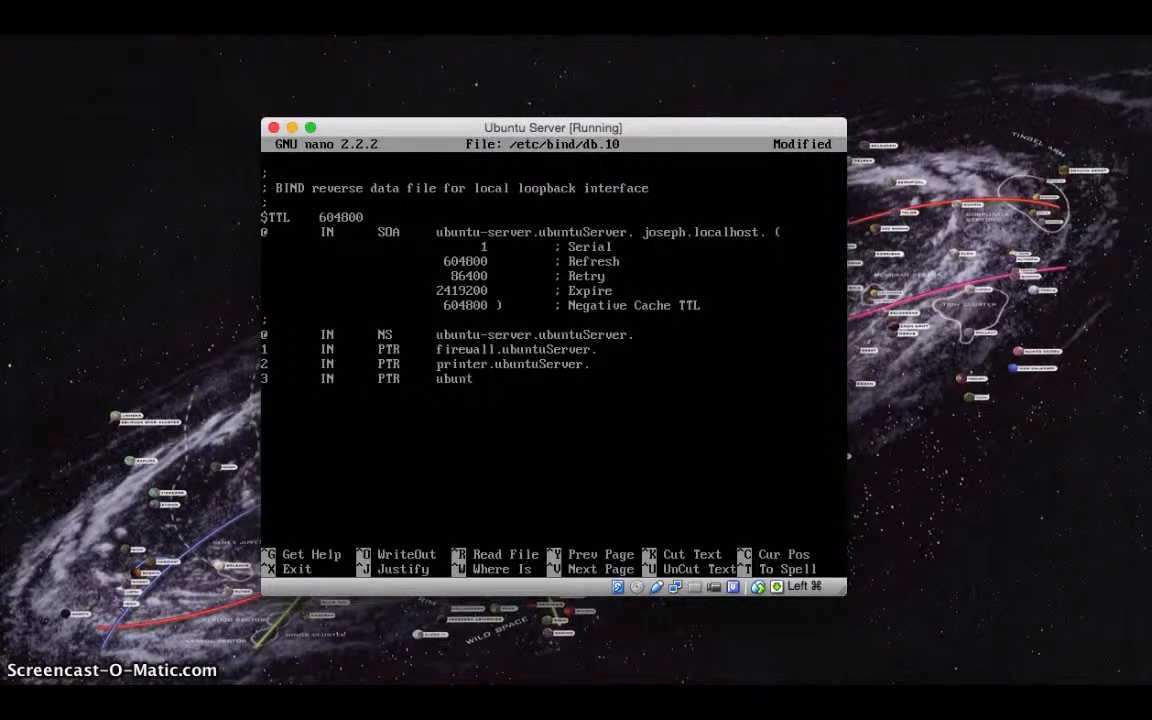
type("u-server.ubuntuS")
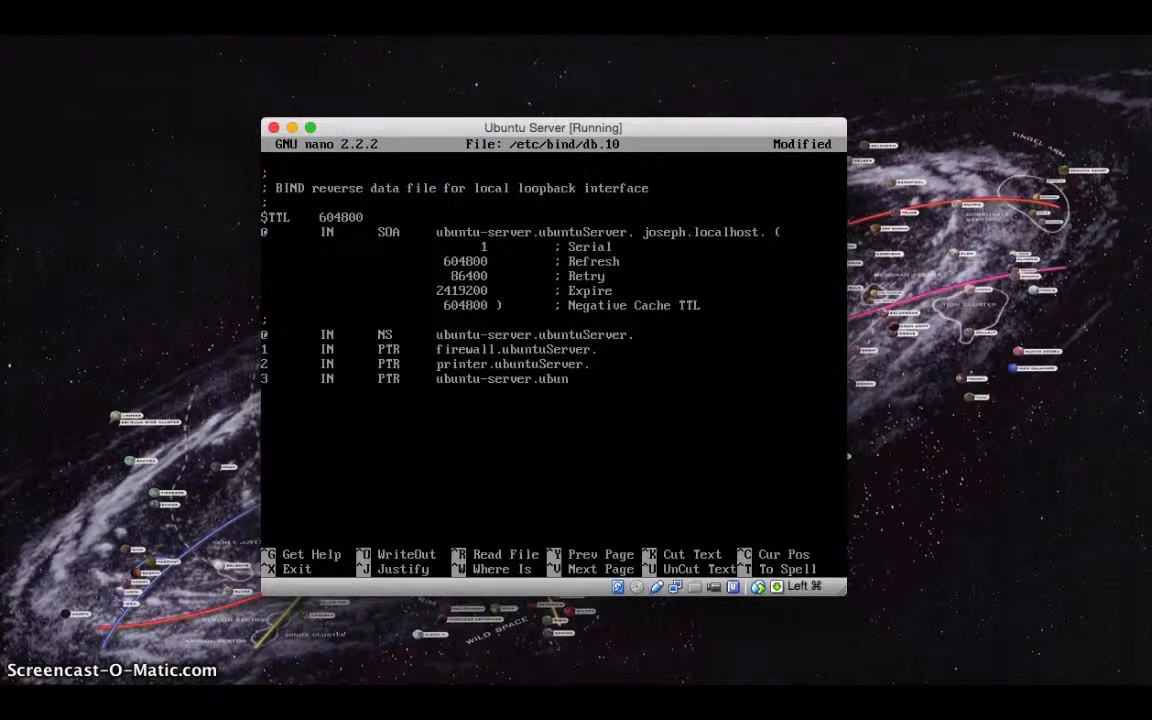
type("er.")
key("Return")
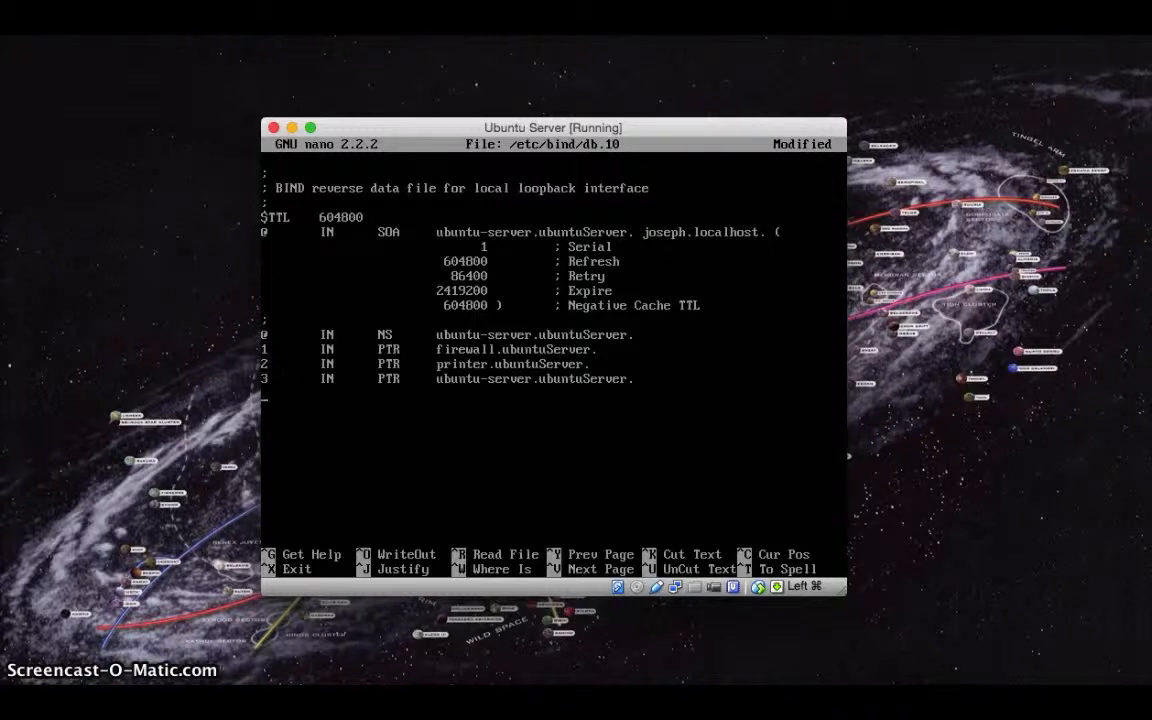
Save db.10 under its existing name and exit nano.
key("ctrl+x")
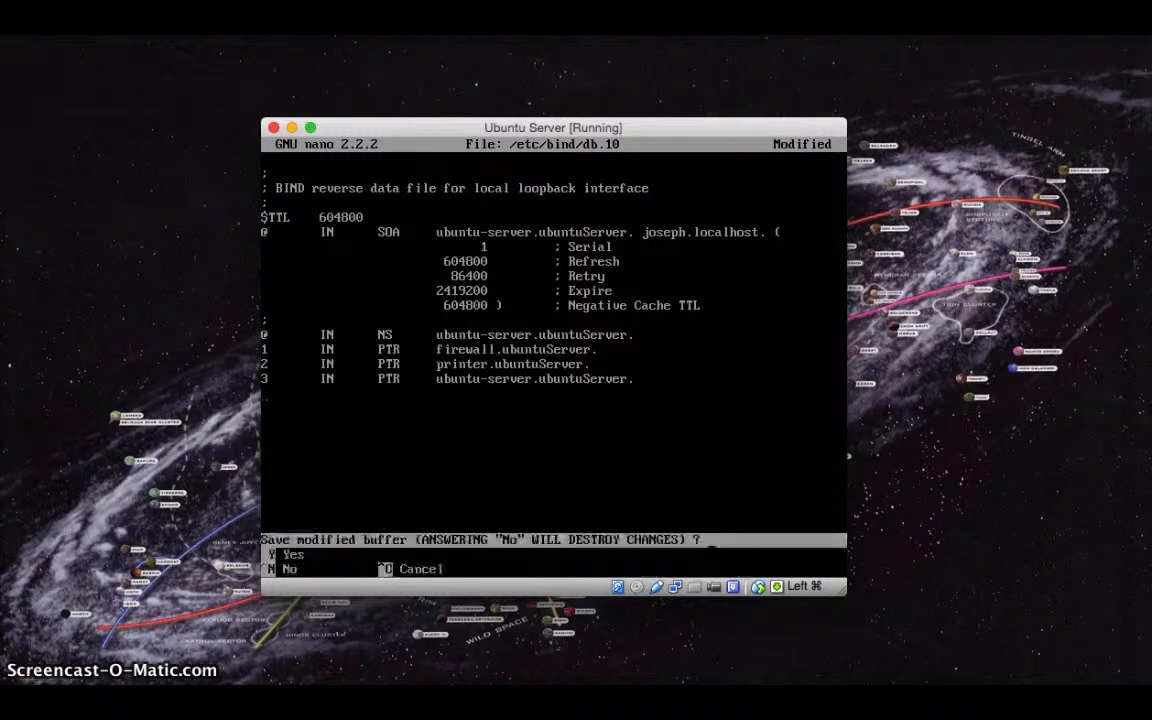
key("y")
key("Return")
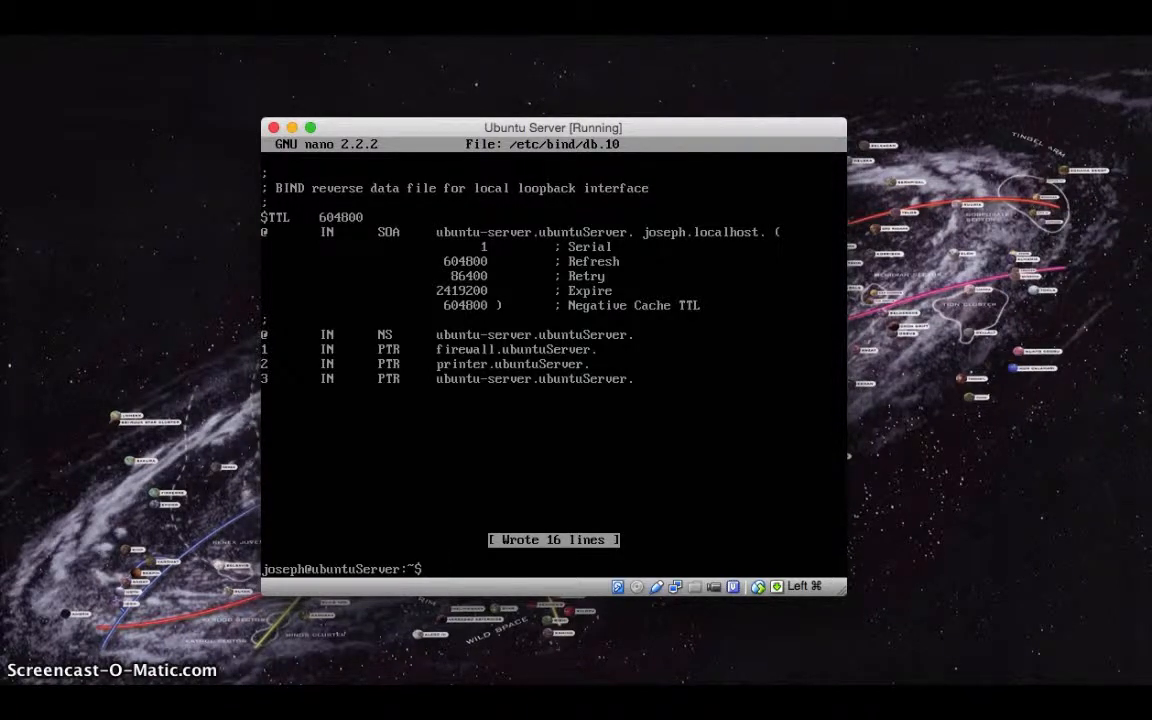
Start the bind9 service through its /etc/init.d script with sudo rights.
type("sudo /etc/init.d/")
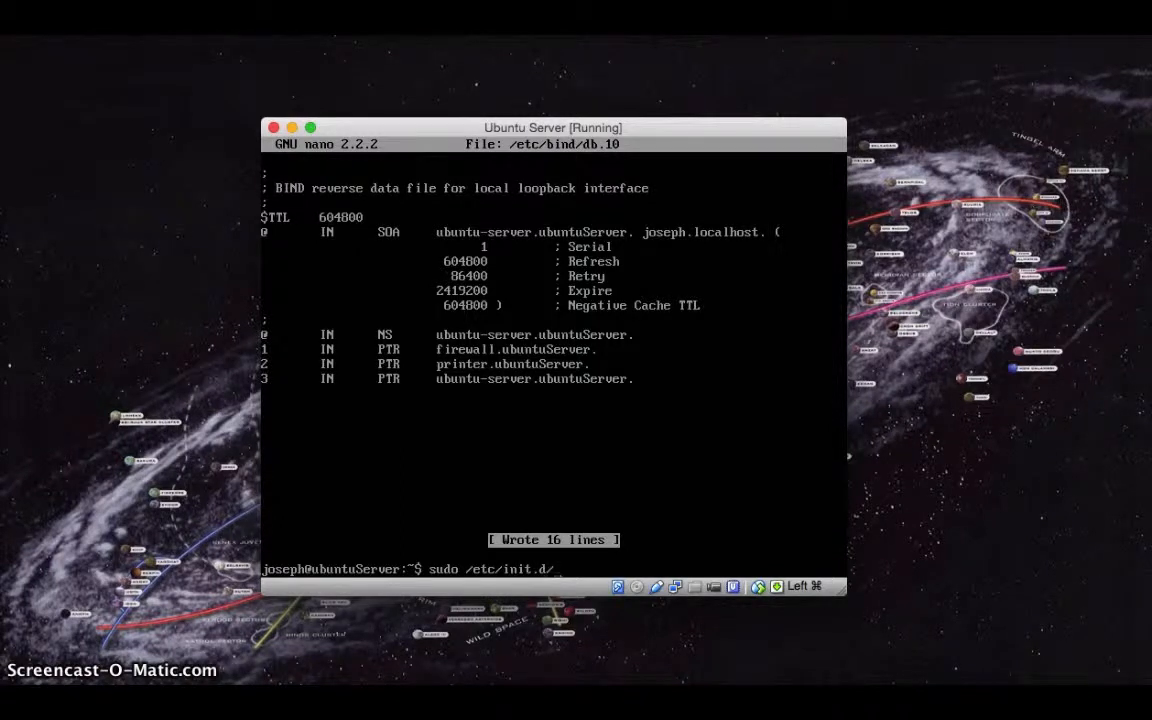
type("bind9 start")
key("Return")
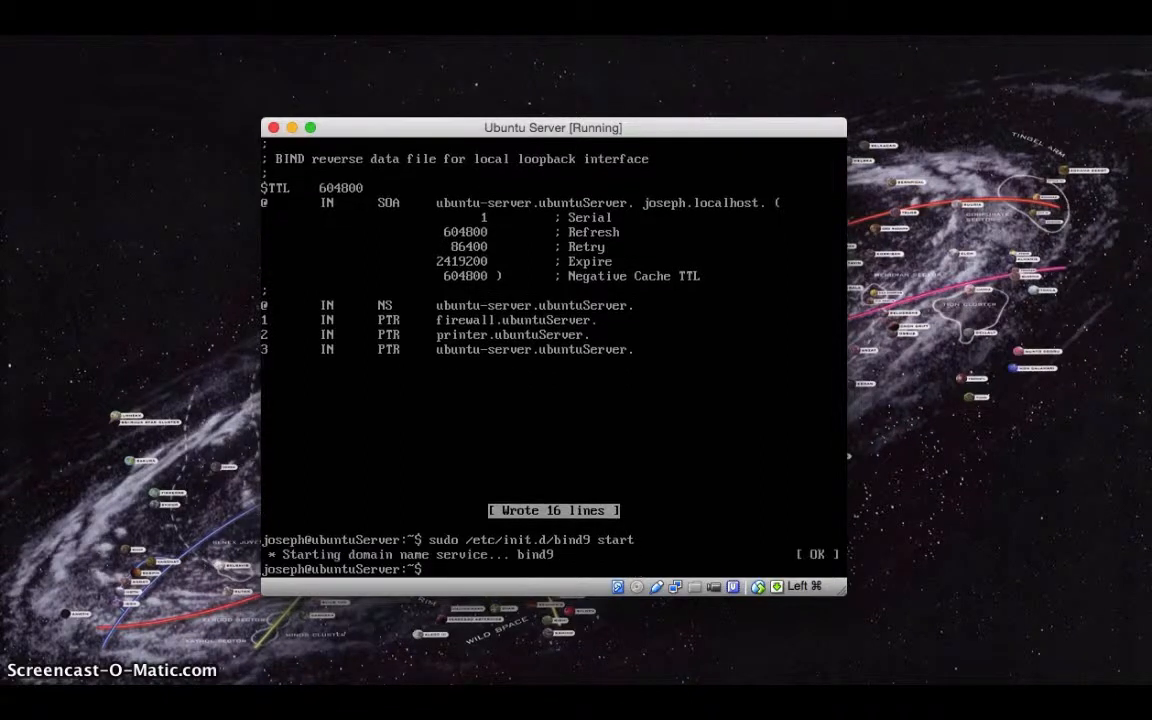